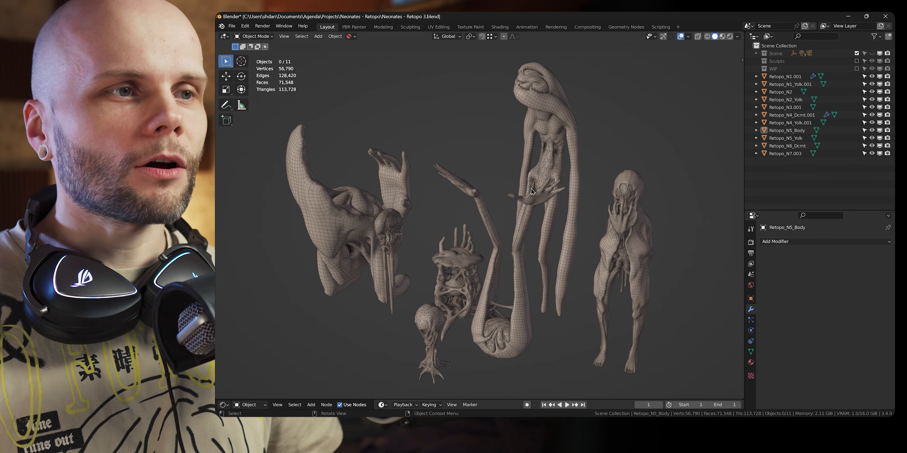
Examine the retopologized creature meshes up close and view the Quad Remesher settings
middle_click_drag(507, 270, 629, 212)
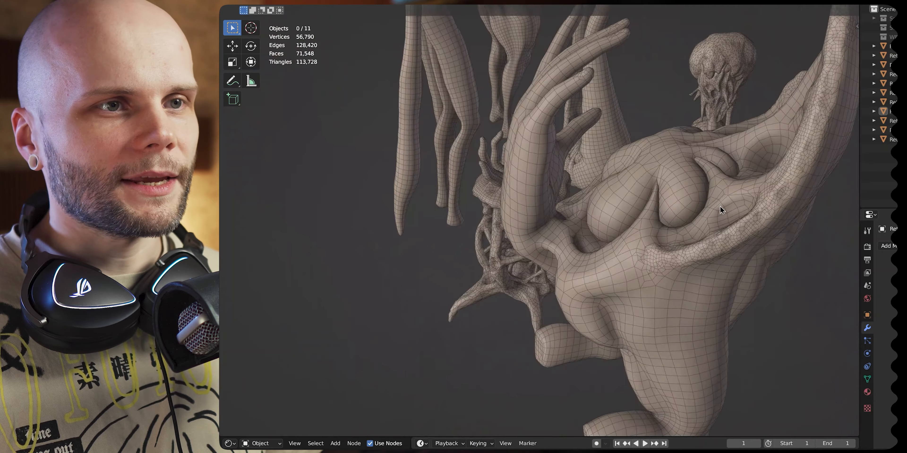
middle_click_drag(719, 206, 637, 225, "shift")
key("n")
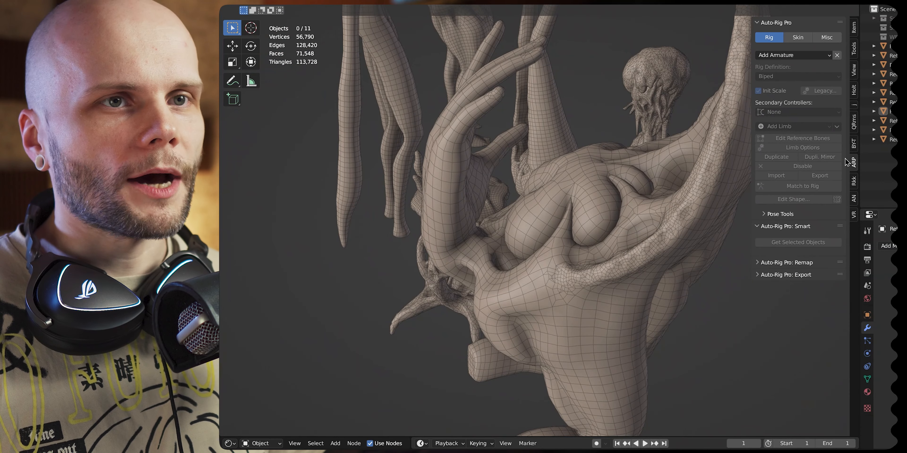
left_click(854, 122)
key("n")
middle_click_drag(669, 187, 365, 216)
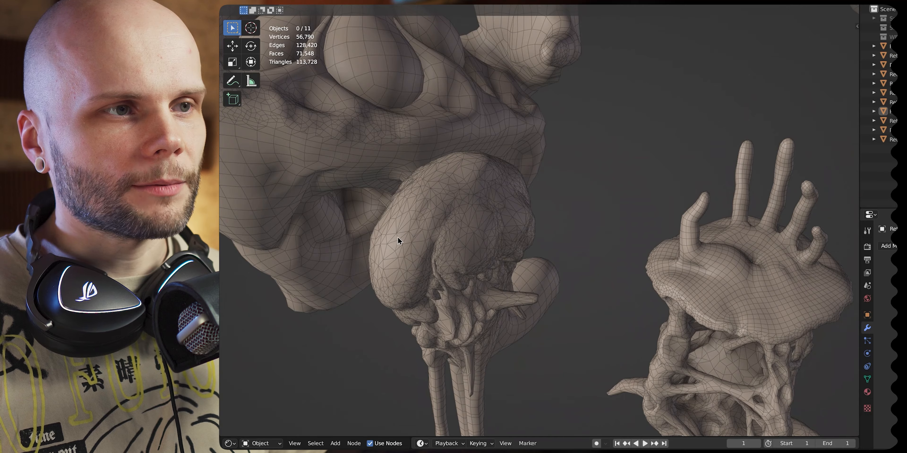
mouse_move(436, 255)
middle_mouse_down()
mouse_move(639, 246)
mouse_move(587, 263)
mouse_move(561, 256)
mouse_move(688, 311)
mouse_move(578, 183)
middle_mouse_up()
Compare the N1 body mesh with its Shrinkwrap modifier hidden and shown in the viewport
left_click(589, 227)
middle_click_drag(589, 227, 647, 246)
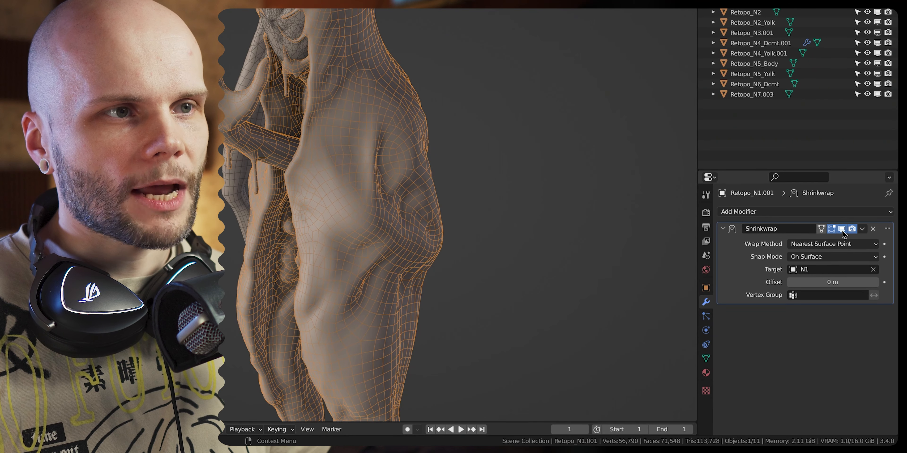
left_click(841, 229)
left_click(842, 228)
middle_click_drag(299, 53, 444, 193, "shift")
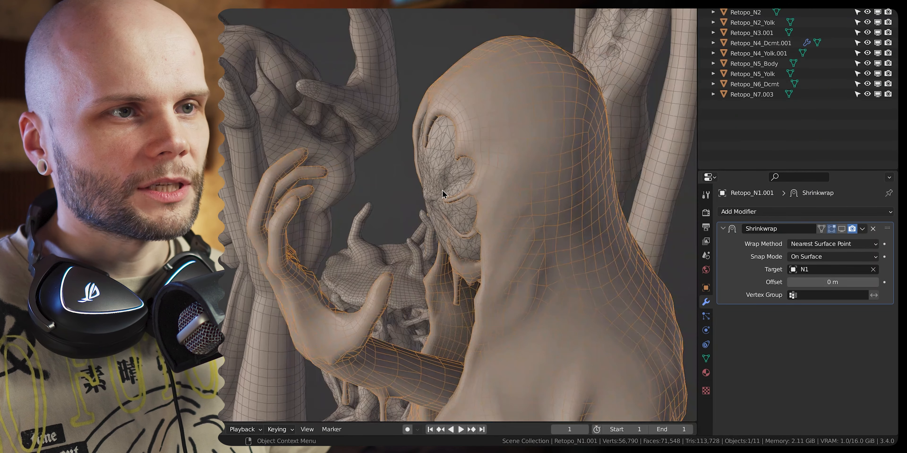
scroll(451, 180, "up", 3)
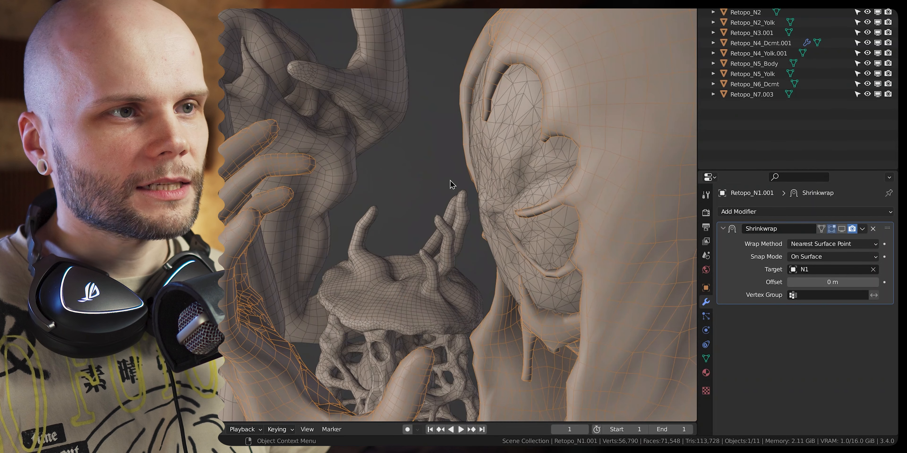
left_click(842, 229)
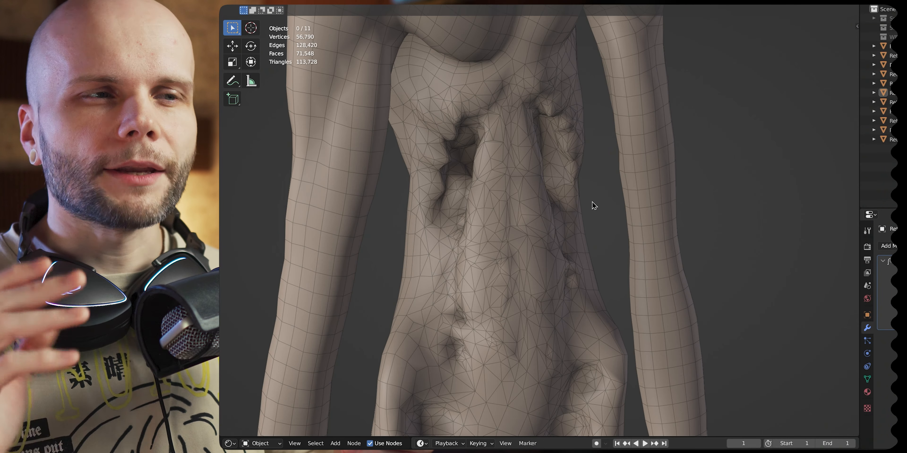
Show the Auto-Rig Pro tools beside the tall N4 creature
middle_click_drag(586, 180, 563, 214)
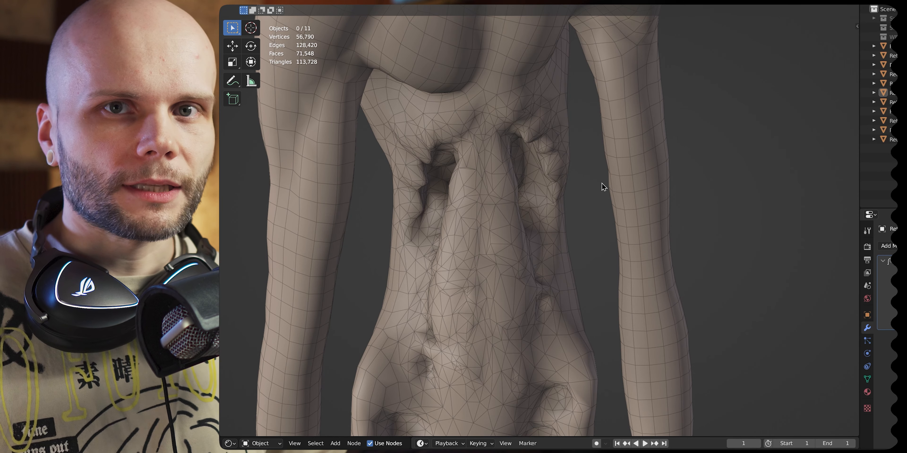
key("n")
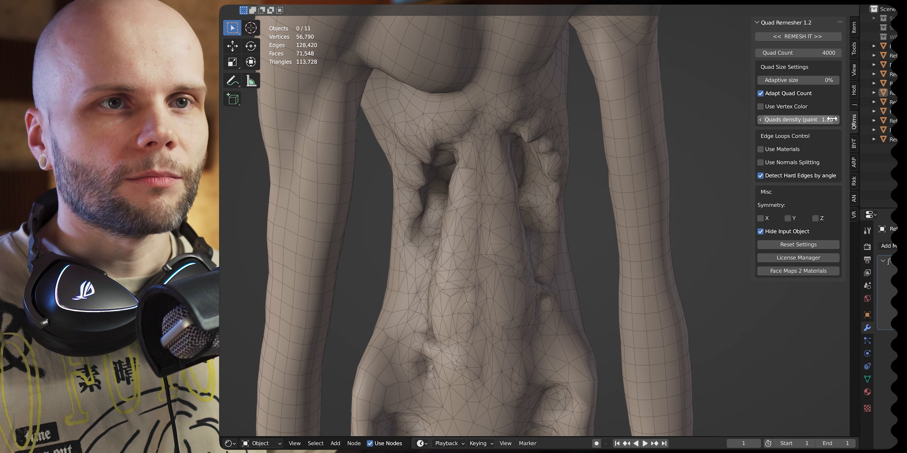
left_click(854, 163)
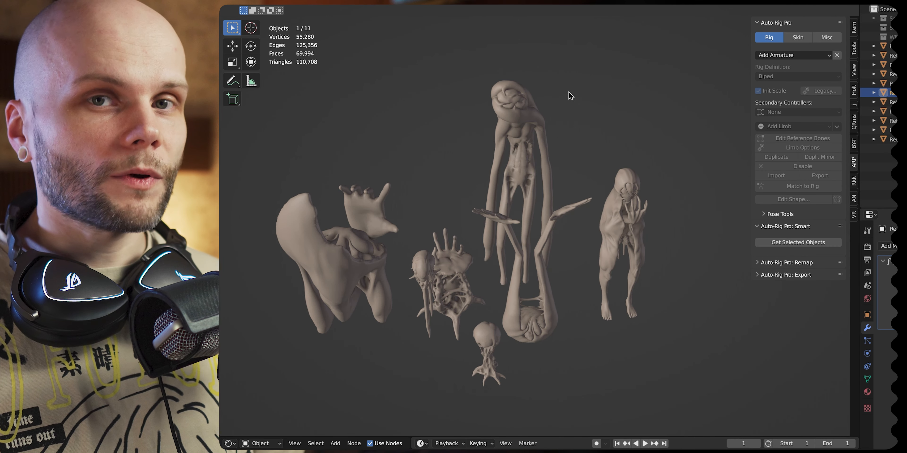
Apply the Shrinkwrap modifier on the tall creature's body mesh, Retopo_N4_Dcmt.001
left_click_drag(561, 75, 493, 142)
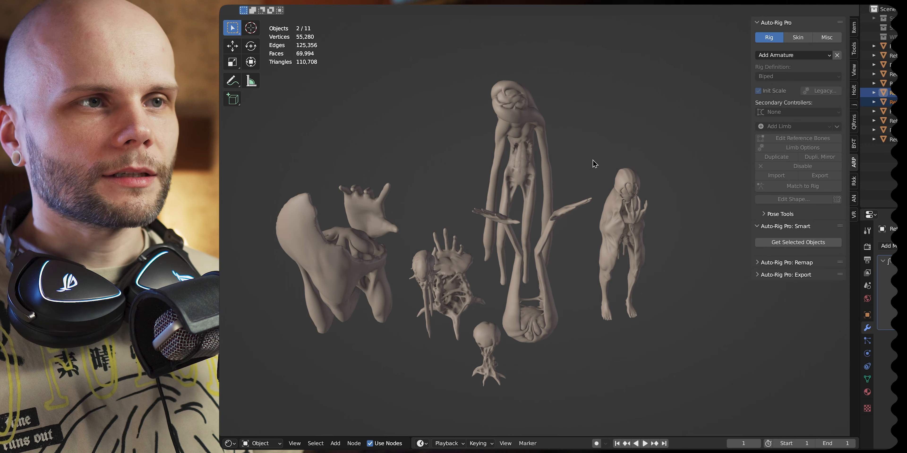
middle_click_drag(624, 156, 581, 142, "shift")
middle_click_drag(581, 142, 584, 161)
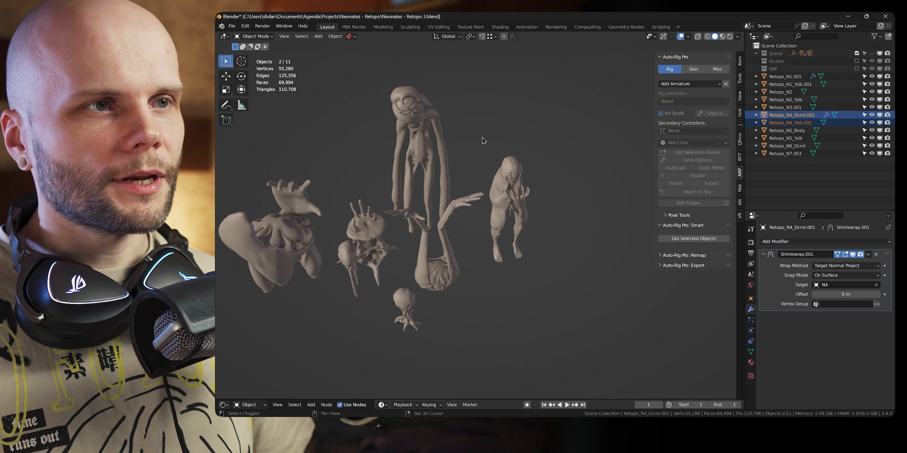
middle_click_drag(482, 137, 515, 153, "shift")
scroll(516, 153, "up", 1)
left_click(516, 153)
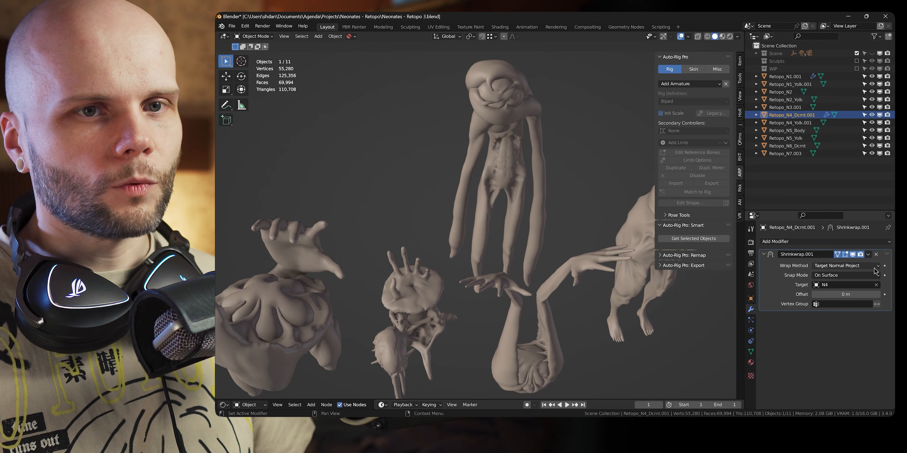
left_click(868, 254)
left_click(838, 263)
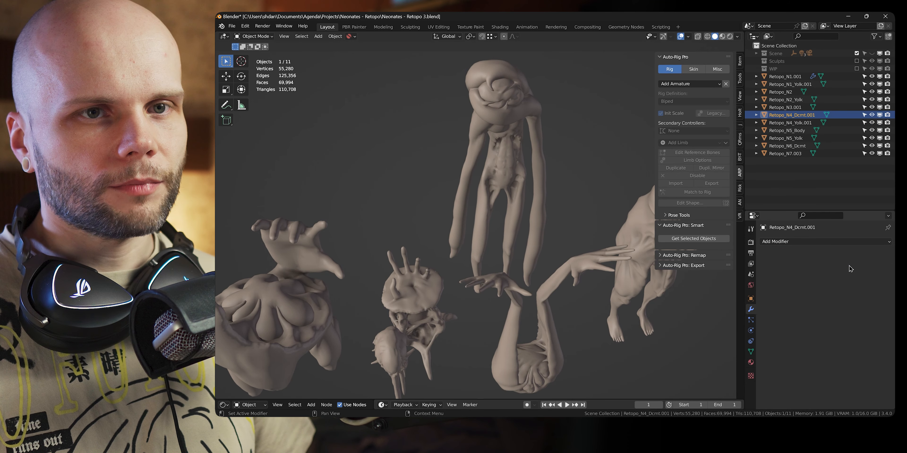
Join the tall creature's yolk mesh in the head into its body mesh, Retopo_N4_Dcmt.001
left_click(501, 89)
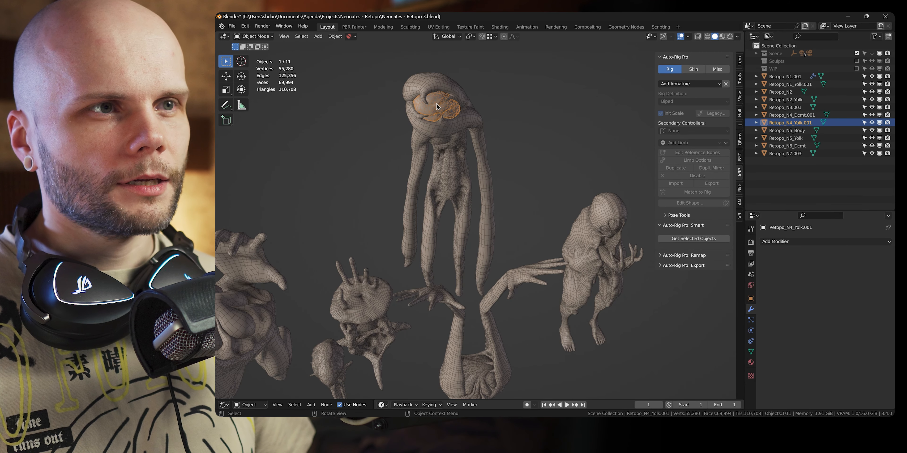
middle_click_drag(437, 103, 478, 155)
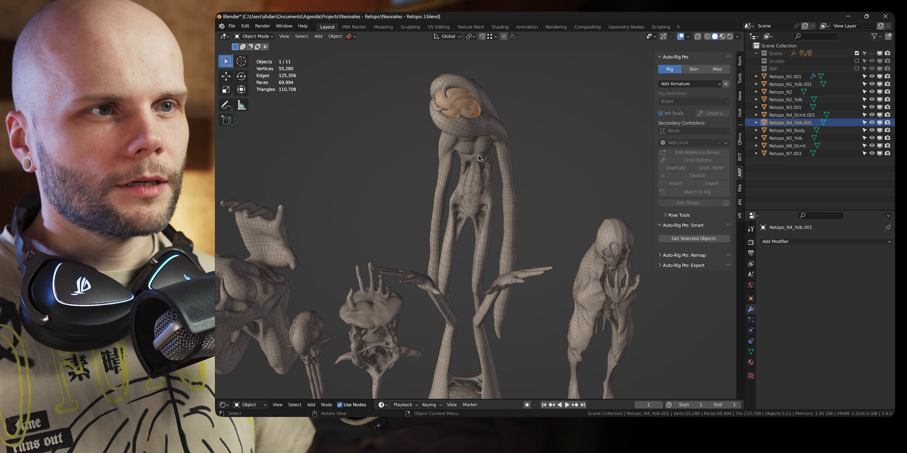
left_click(478, 154, "shift")
key("ctrl+j")
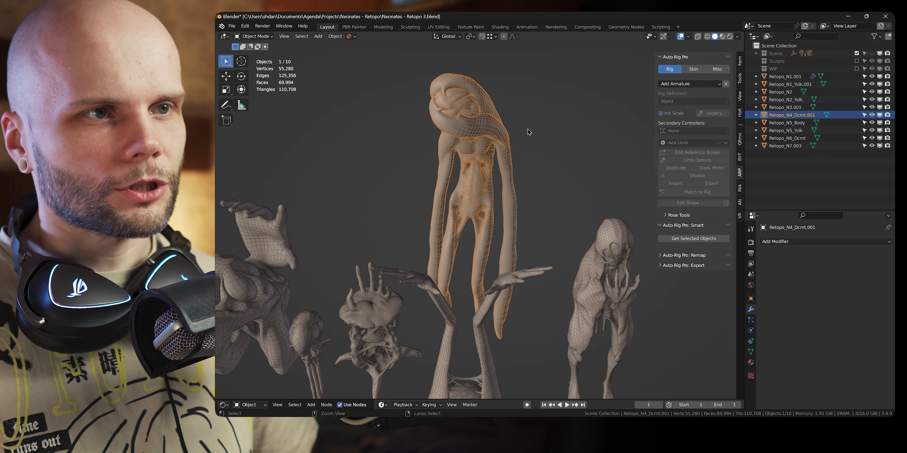
Clear the location of the joined tall creature mesh
scroll(527, 129, "down", 4)
middle_click_drag(532, 135, 395, 135)
key("alt+g")
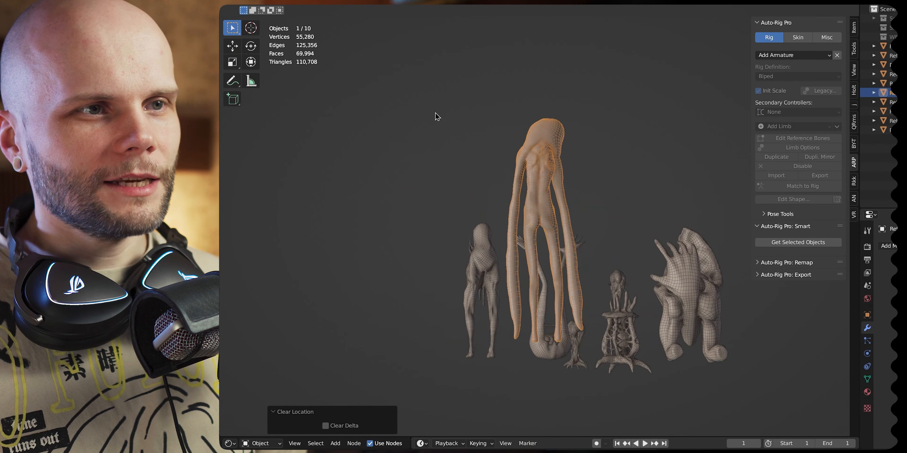
middle_click_drag(435, 113, 777, 180)
scroll(577, 167, "up", 3)
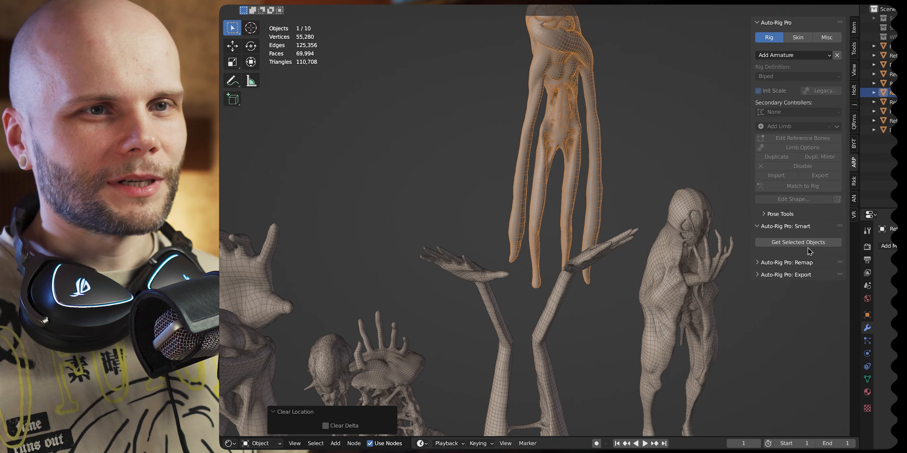
Load the selected creature into Auto-Rig Pro Smart and place the neck marker at the upper chest and the chin marker below the face
left_click(806, 244)
scroll(621, 170, "up", 1)
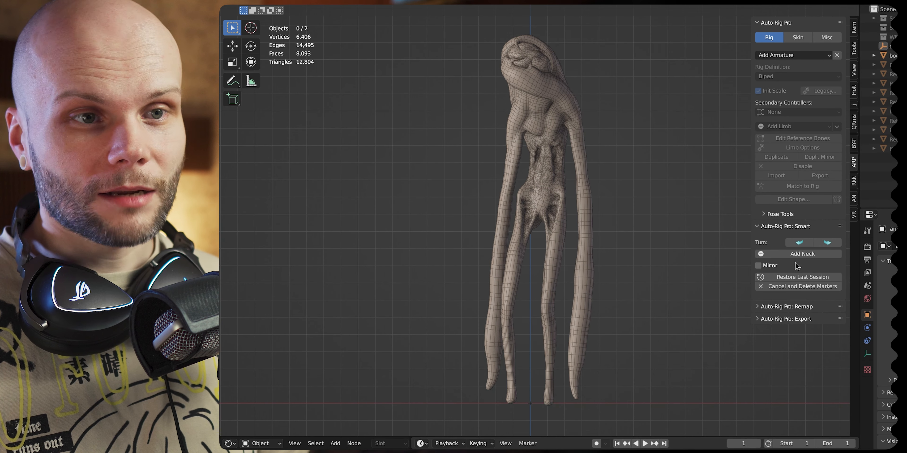
left_click(801, 254)
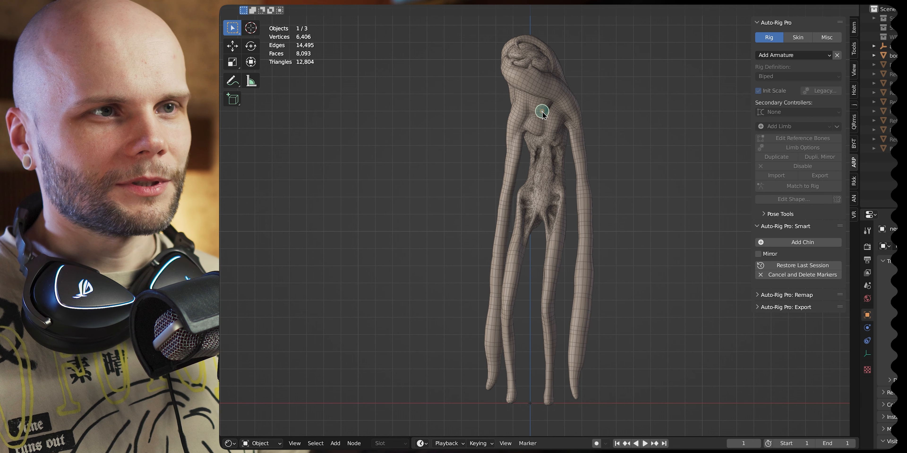
left_click(816, 243)
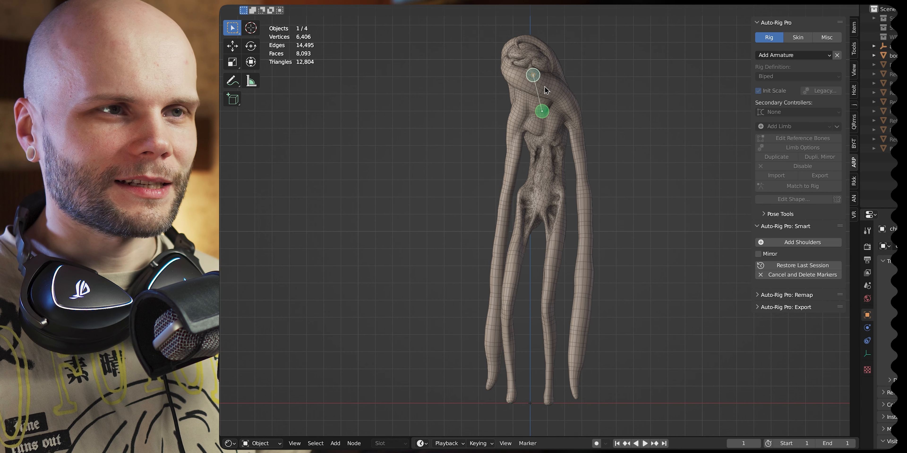
Add the shoulder markers and position each one separately at the top of its arm
left_click(806, 242)
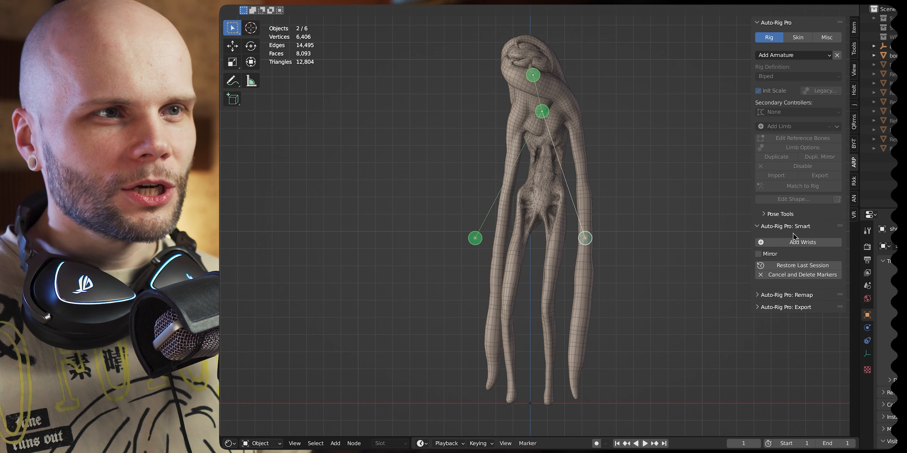
left_click(521, 111)
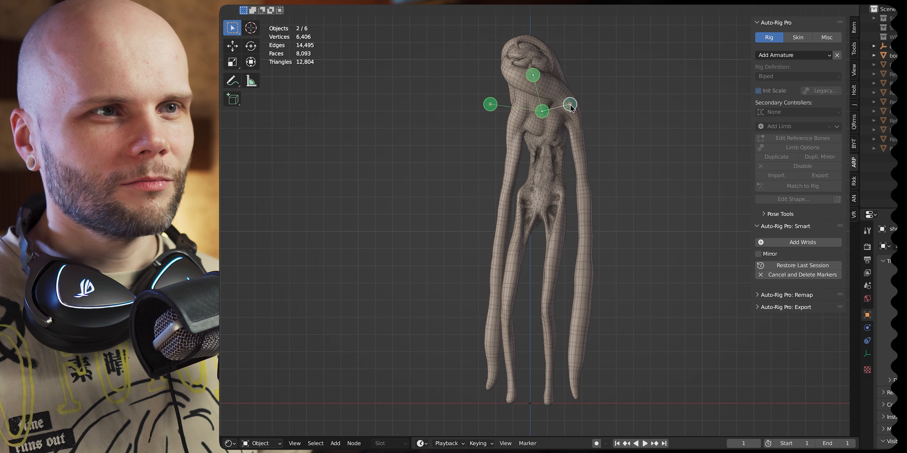
left_click(569, 105)
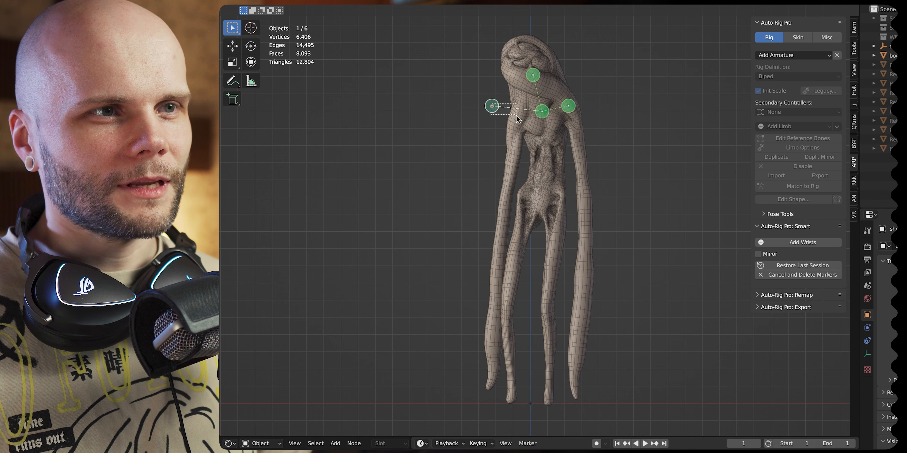
left_click(527, 120)
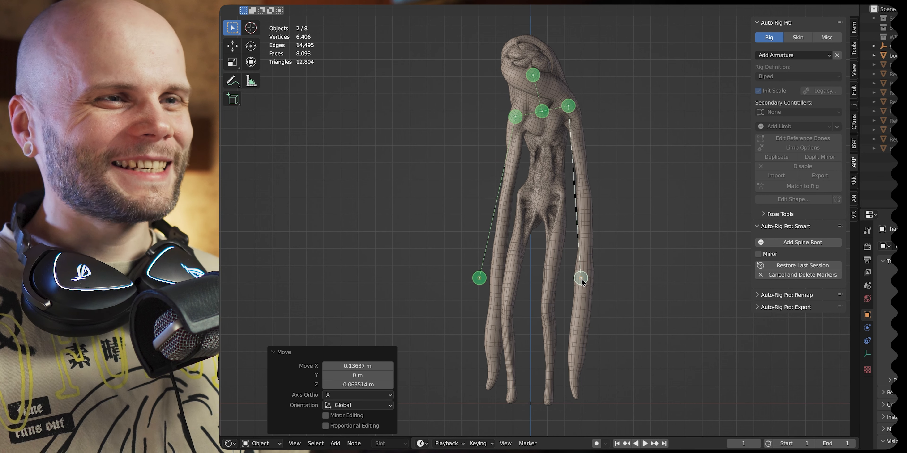
Place the wrist markers partway down both arms, the spine root marker at the pelvis and the ankle markers at the leg ends
left_click(584, 270)
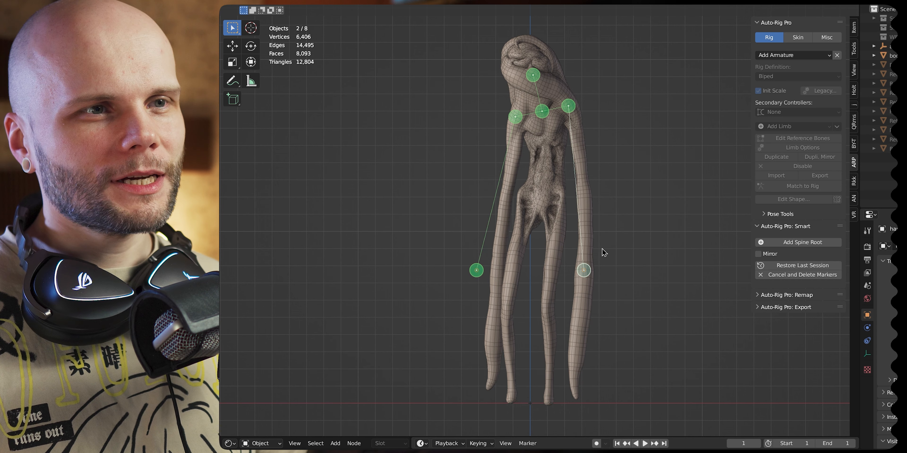
left_click(497, 266)
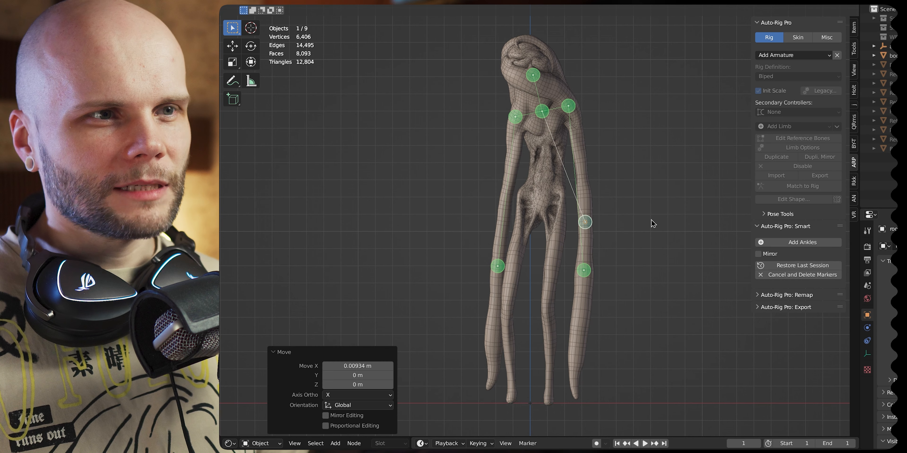
left_click(541, 214)
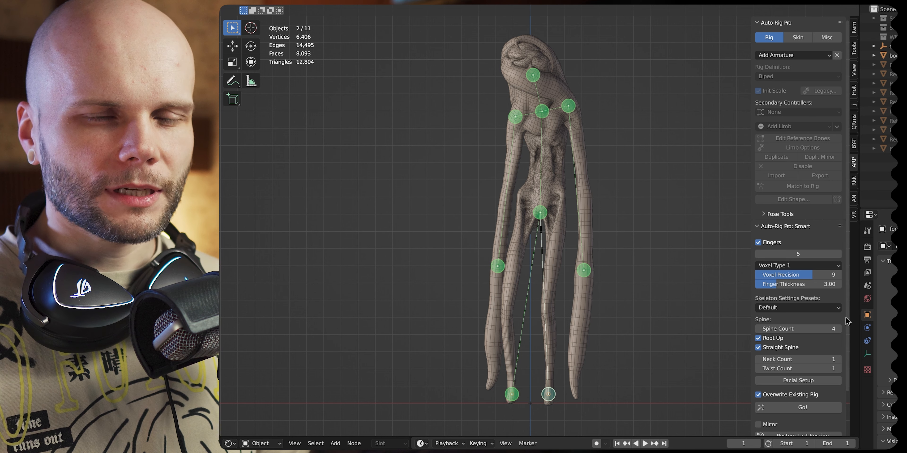
Turn off finger detection in the smart rig settings and set the twist count to 3
scroll(839, 359, "down", 3)
scroll(841, 358, "down", 1)
scroll(841, 352, "up", 3)
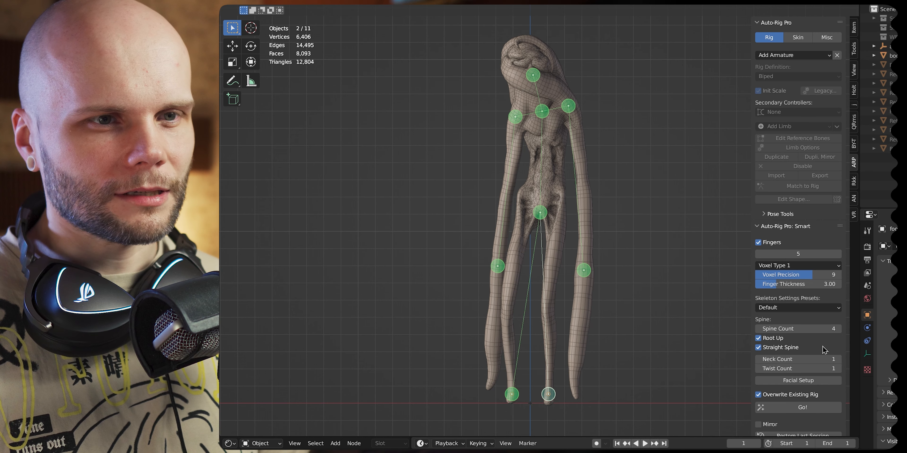
scroll(829, 356, "down", 3)
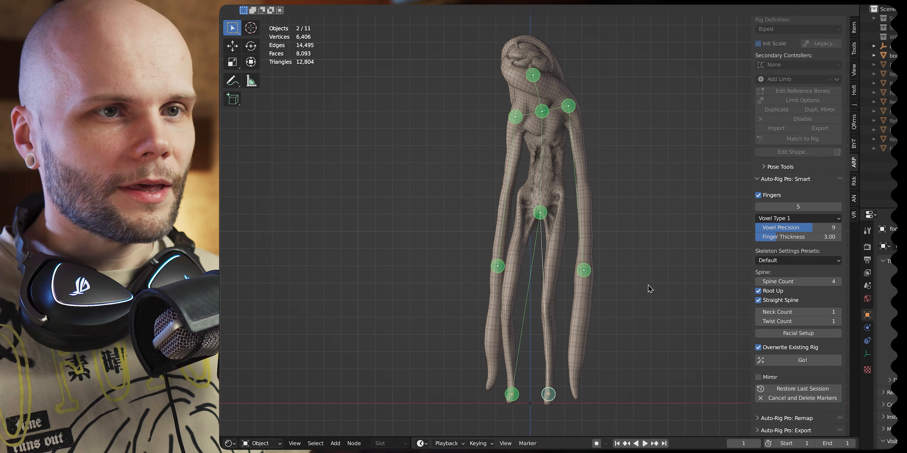
left_click(758, 195)
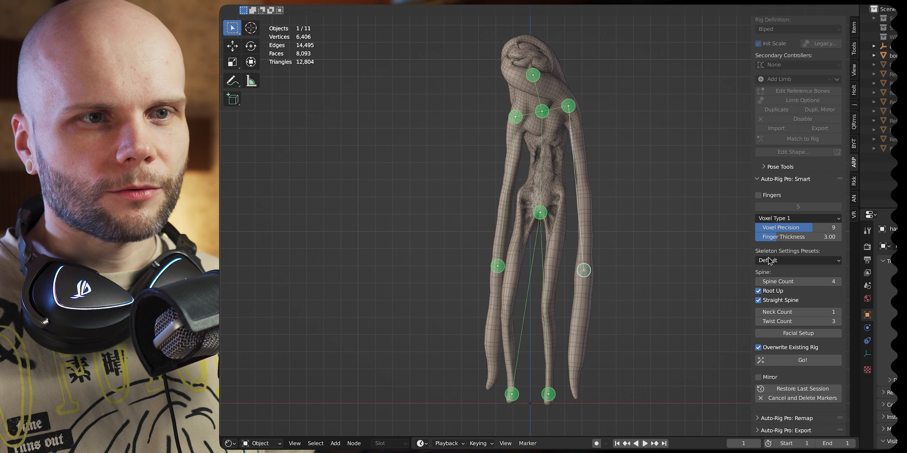
View the available skeleton settings presets while keeping Default selected
scroll(815, 281, "up", 3)
scroll(814, 254, "down", 3)
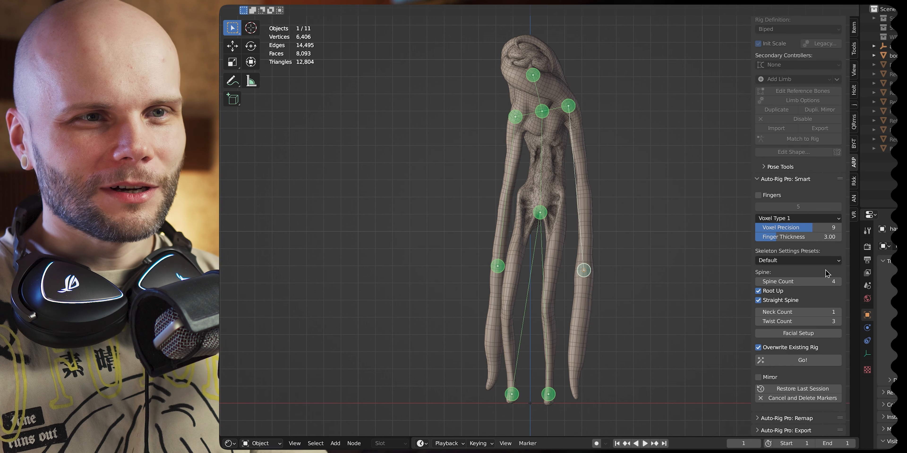
left_click(836, 261)
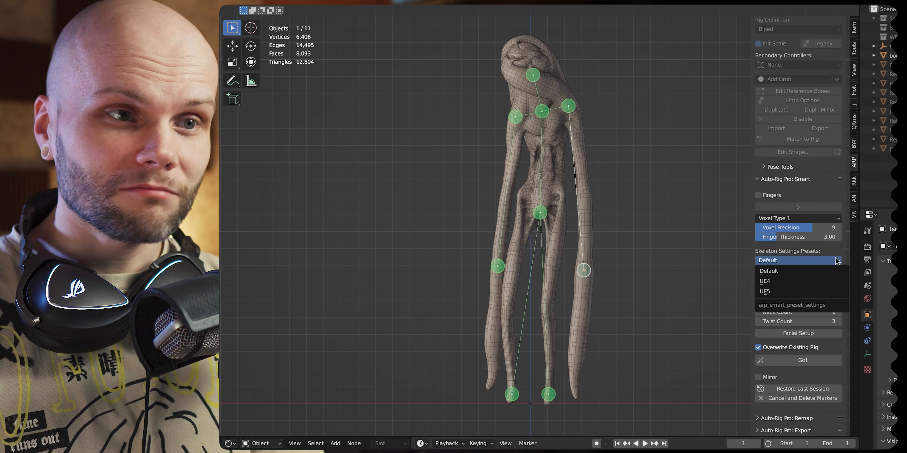
left_click(837, 261)
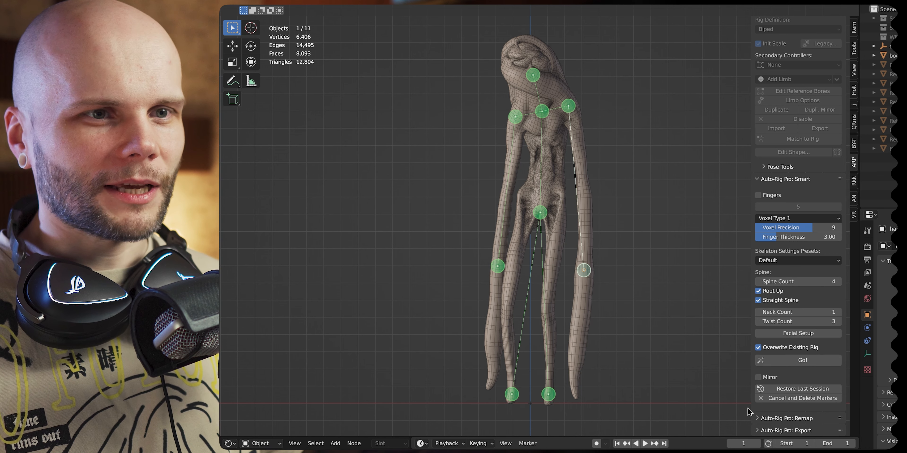
Generate the rig from the placed Smart markers and inspect the outcome around the creature's body and limbs
left_click(817, 361)
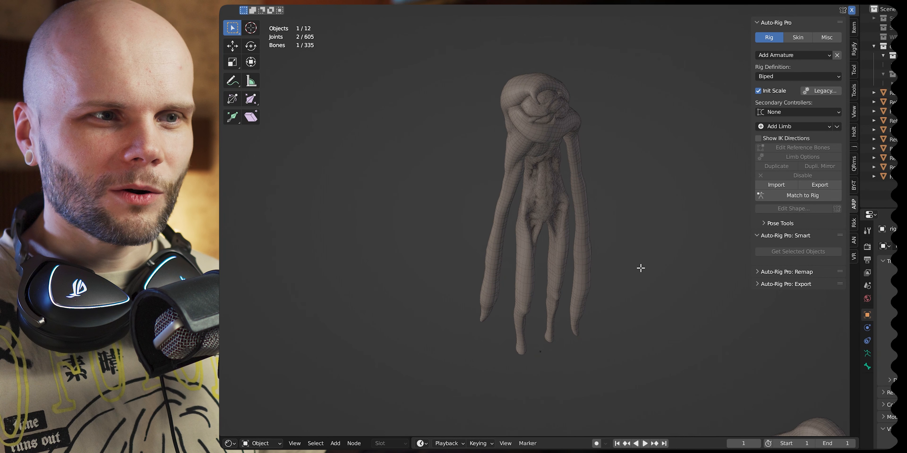
scroll(613, 256, "up", 3)
scroll(624, 395, "up", 2)
middle_click_drag(623, 395, 617, 167, "shift")
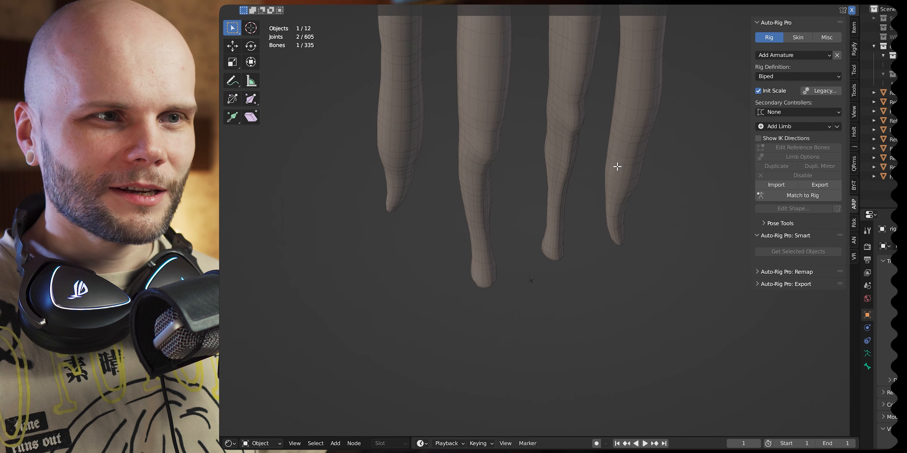
scroll(584, 204, "up", 3)
middle_click_drag(583, 196, 516, 203)
scroll(516, 203, "down", 8)
mouse_move(585, 196)
middle_mouse_down()
mouse_move(615, 207)
mouse_move(607, 196)
mouse_move(585, 199)
middle_mouse_up()
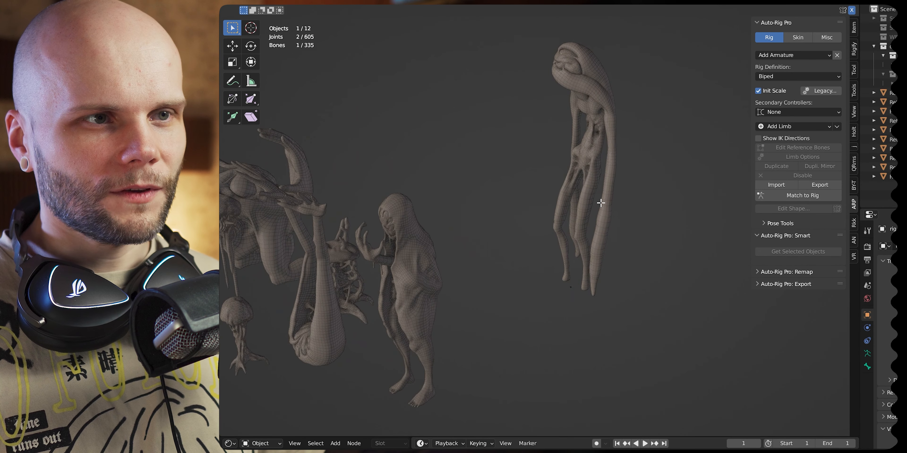
scroll(625, 207, "up", 4)
Enable extras, relationship lines, selection outline, bones, motion paths and origins in the viewport overlays
left_click_drag(734, 100, 734, 119)
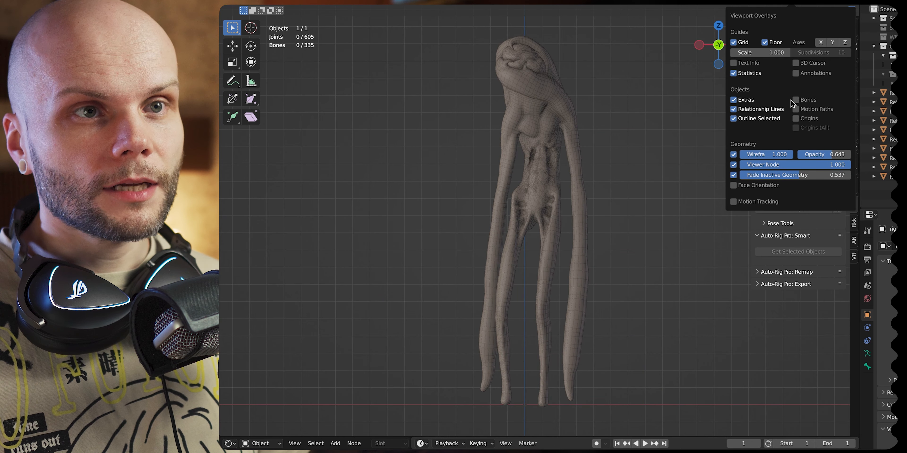
left_click_drag(795, 100, 799, 120)
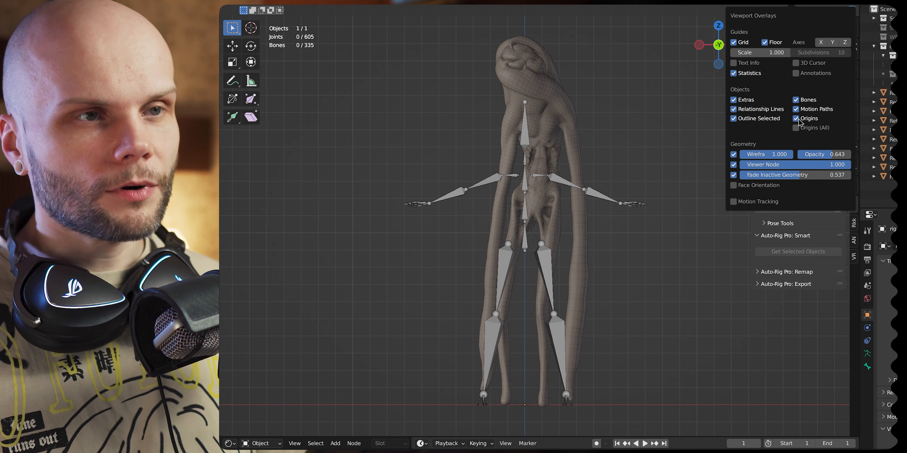
left_click(797, 102)
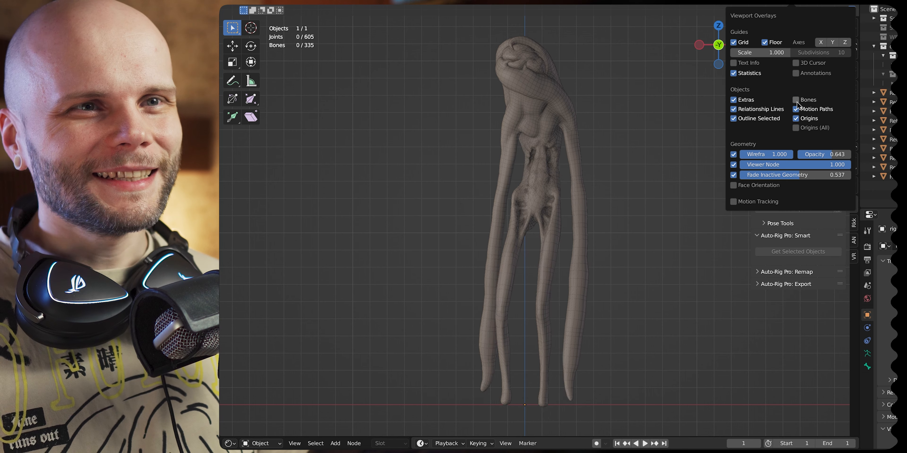
left_click(798, 101)
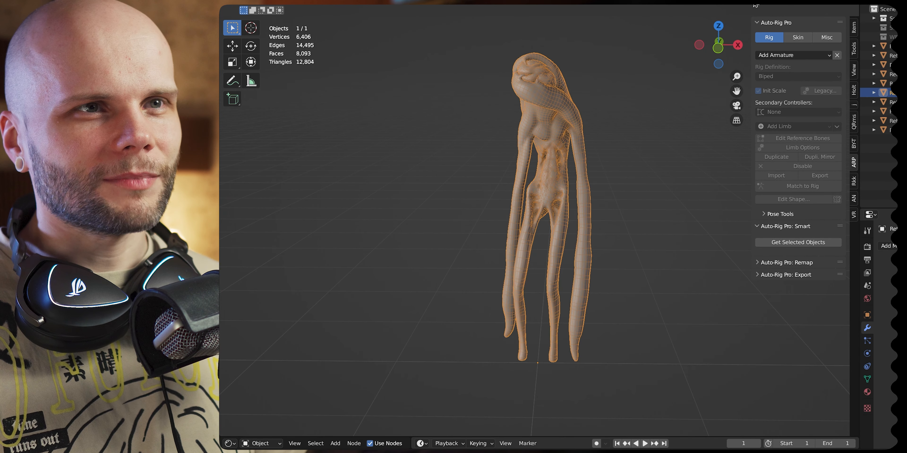
Send the selected creature mesh through the Smart setup again, rebuild the biped rig and dismiss the notice
left_click(809, 242)
left_click(819, 269)
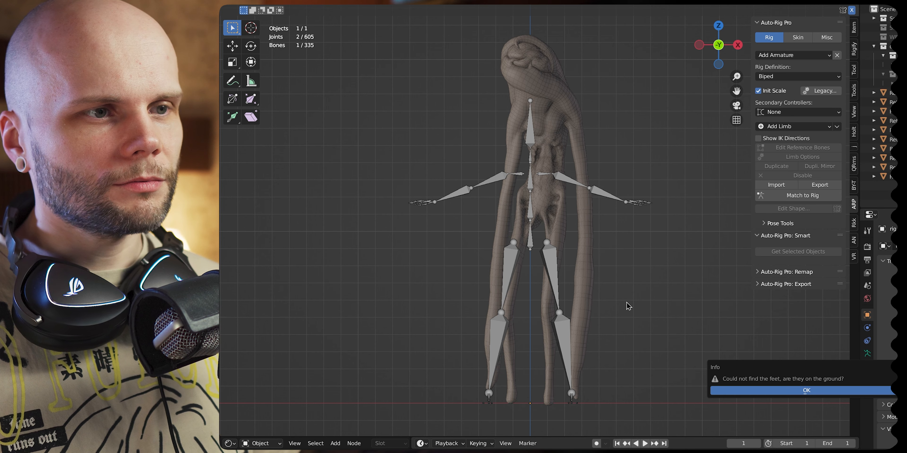
left_click(804, 392)
Try to move the head bone's tip joint above the creature's head
middle_click_drag(642, 249, 596, 199)
left_click(533, 249)
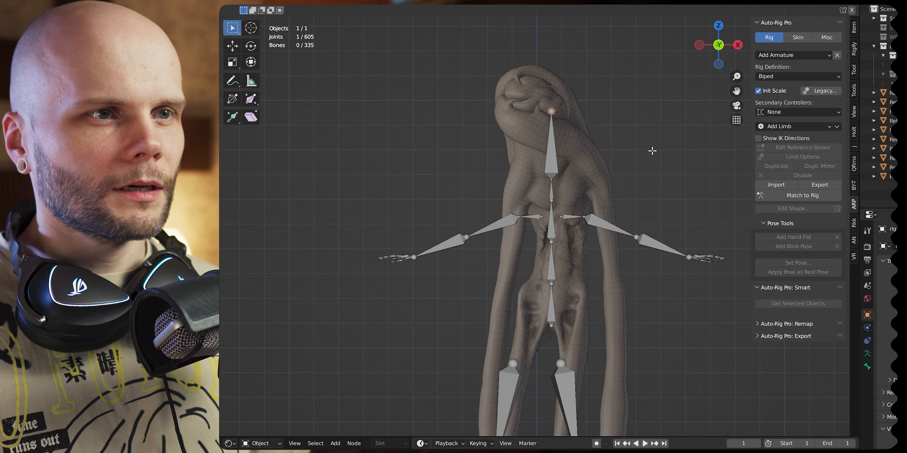
key("g")
left_click(599, 75)
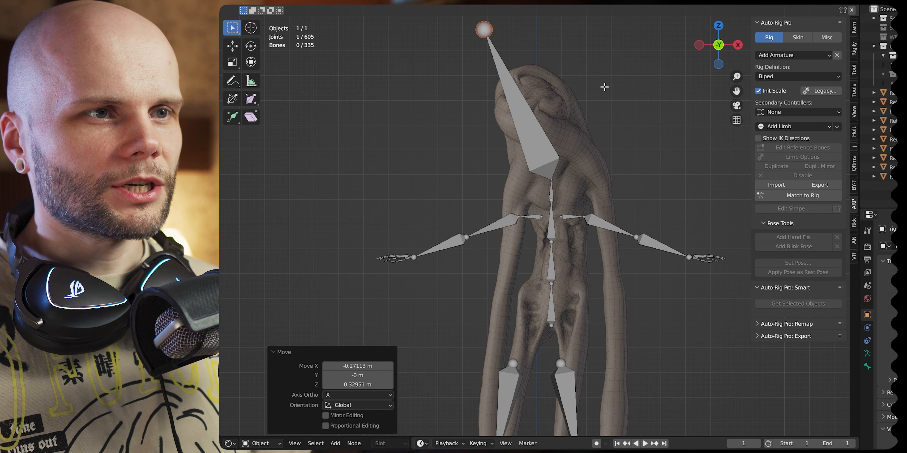
key("ctrl+z")
left_click_drag(603, 61, 510, 188)
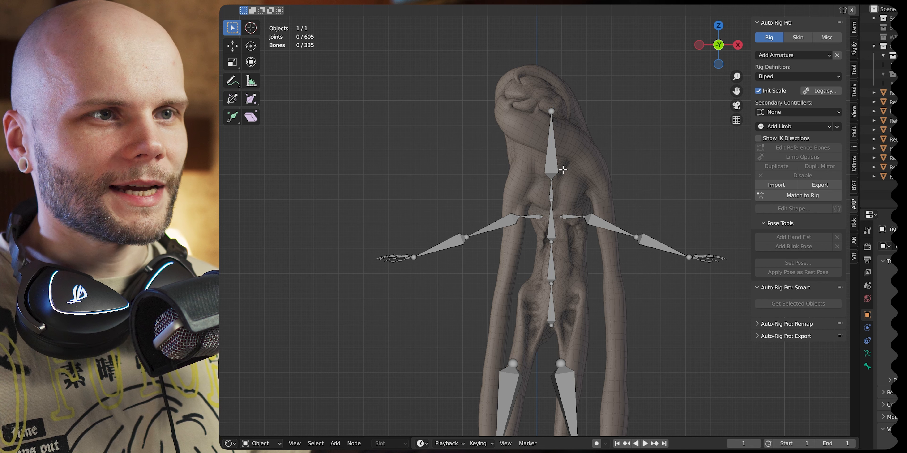
Raise the head bone into the head, rotate it to follow the tilt, and adjust its tip and the neck base joint
left_click(555, 173)
key("g")
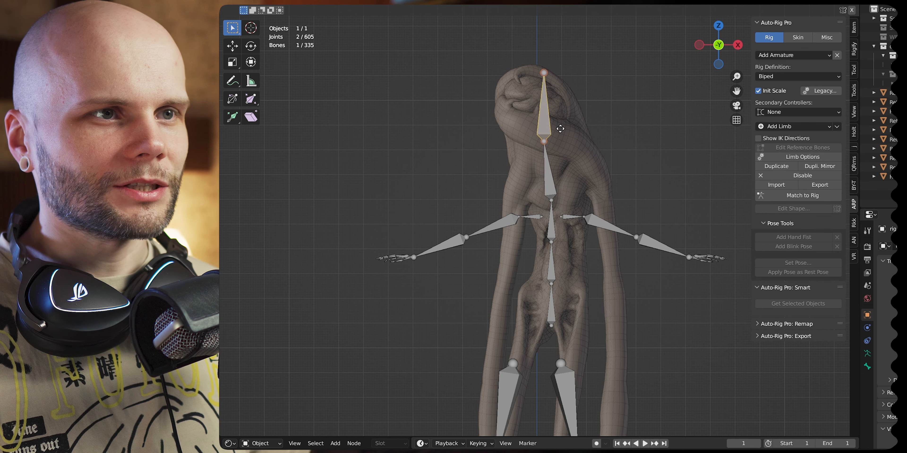
key("r")
left_click(576, 43)
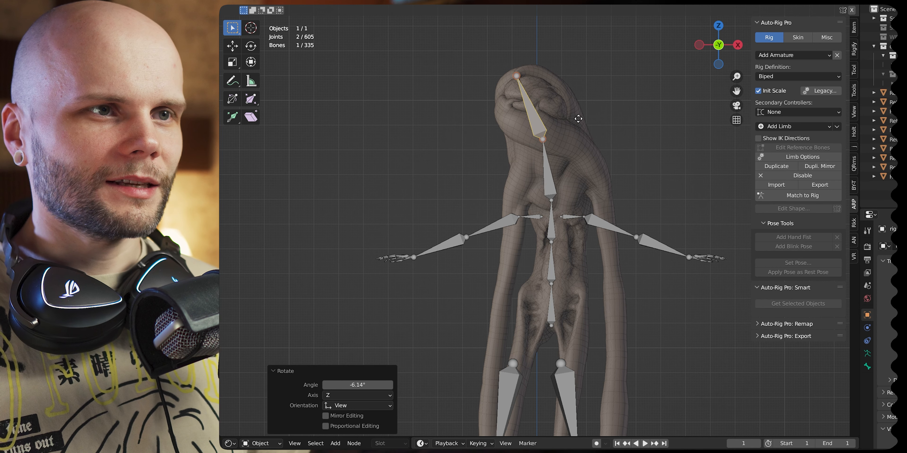
left_click(516, 76)
key("g")
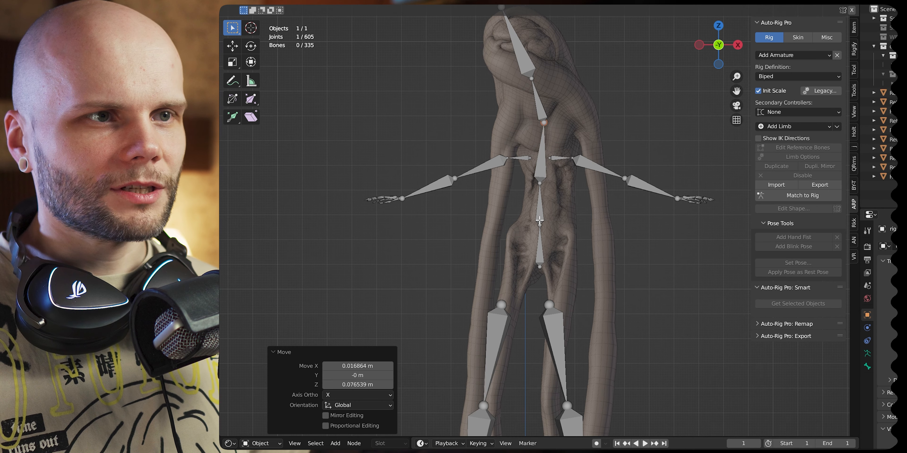
Select the three spine bones and raise the spine bone count to 4 in their limb options
left_click(543, 161)
left_click(544, 214, "shift")
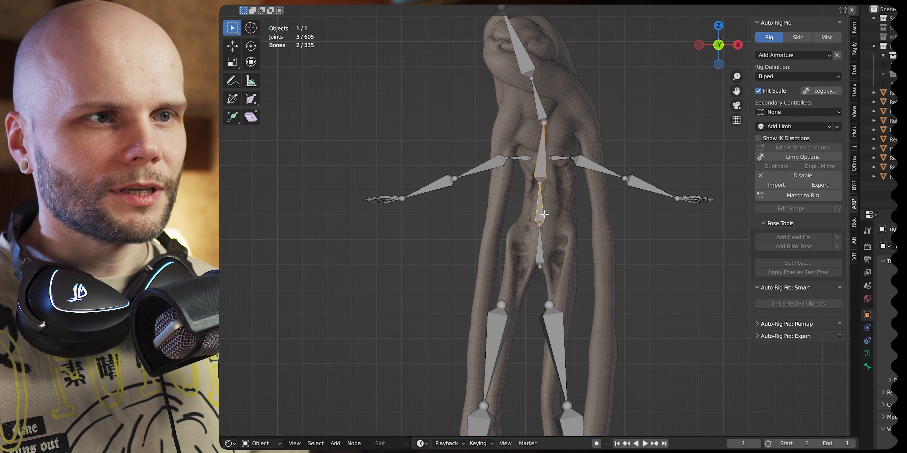
left_click(540, 255, "shift")
left_click(801, 159)
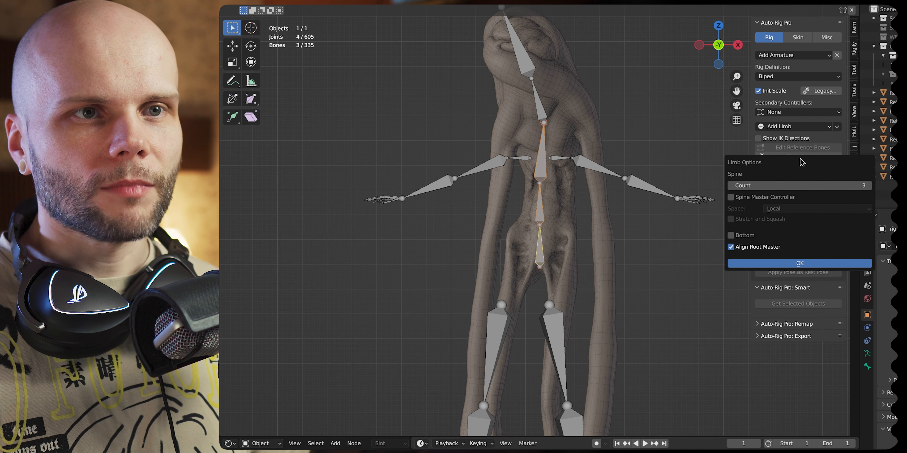
left_click(832, 263)
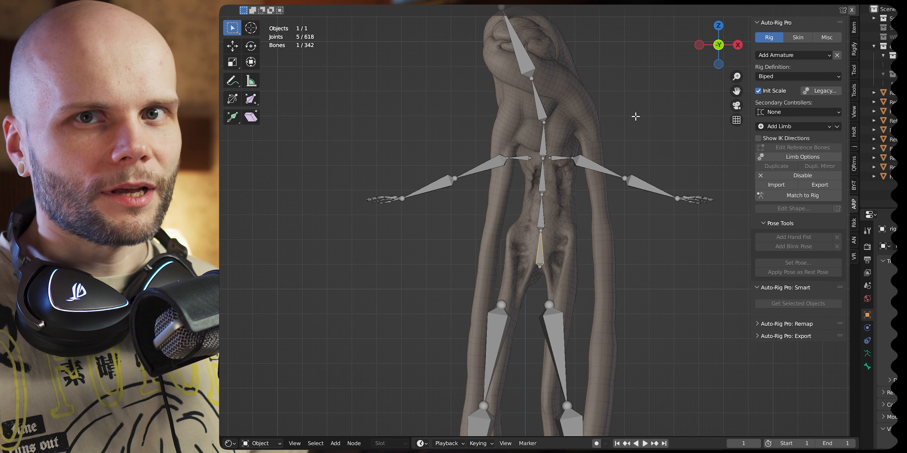
Move the whole left arm bone chain up to its shoulder and place the clavicle's inner joint at the top of the spine
left_click(555, 203)
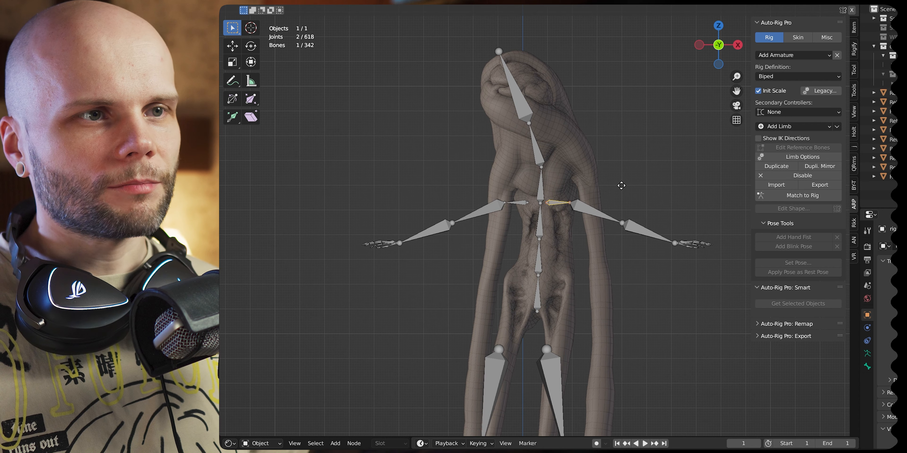
left_click_drag(734, 161, 559, 261)
left_click(564, 196, "shift")
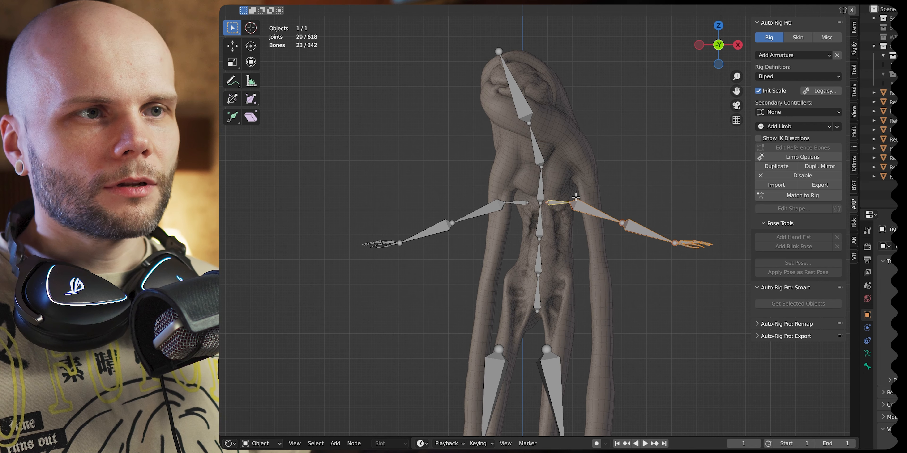
key("g")
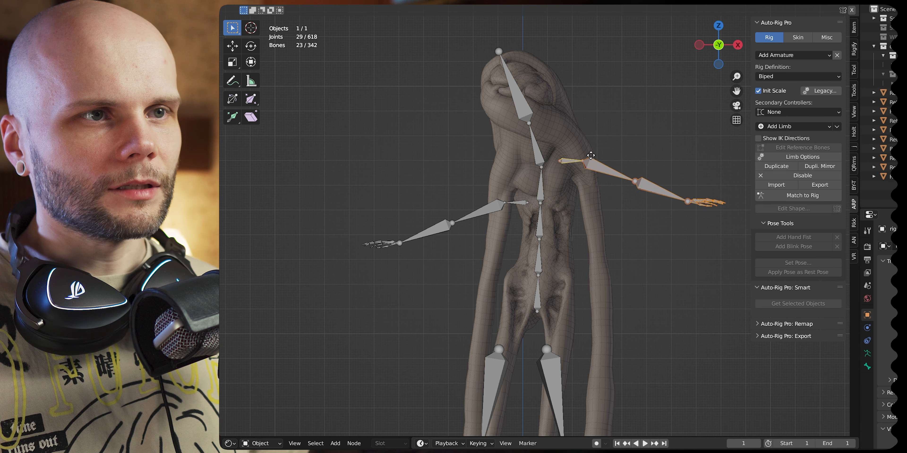
left_click(589, 152)
left_click(582, 146)
left_click(559, 157)
key("g")
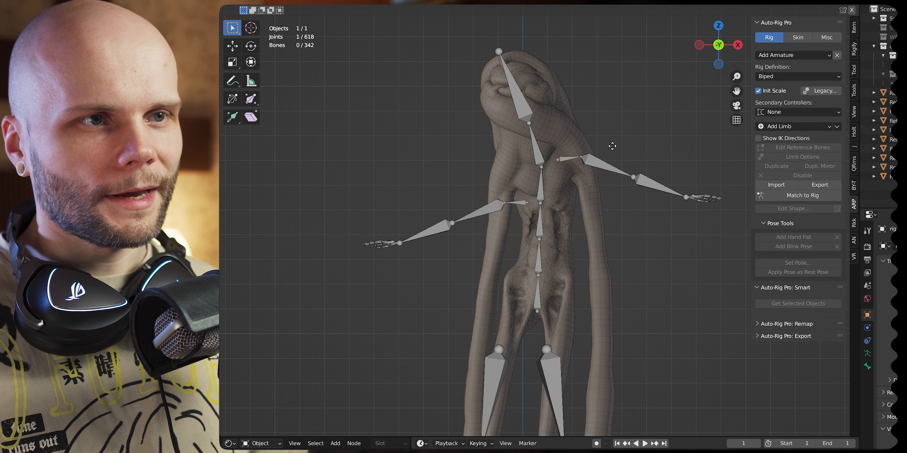
left_click(603, 152)
Raise the right arm bone chain to the top of the spine and reposition its shoulder joint over the right arm
left_click_drag(526, 191, 331, 277)
key("g")
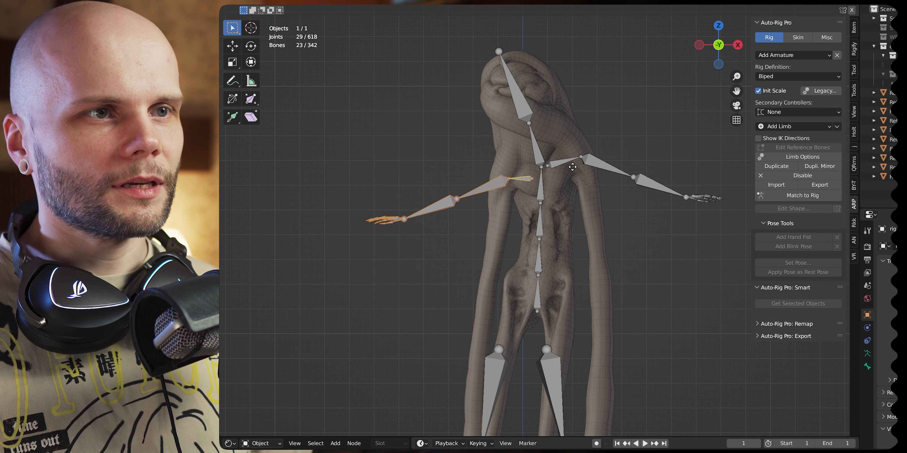
left_click(575, 158)
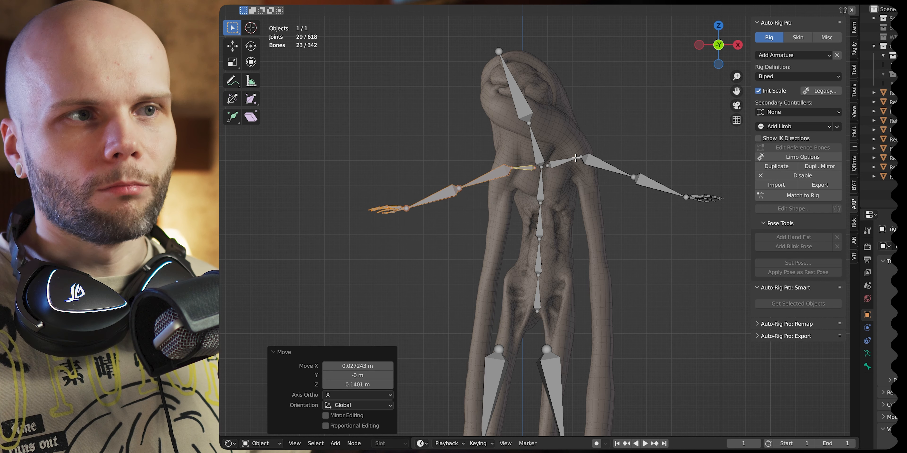
left_click(513, 171)
key("g")
left_click(516, 177)
In the left arm's limb options, turn off the thumb and all fingers, set the IK-FK default to FK and enable Soft IK
left_click(687, 199)
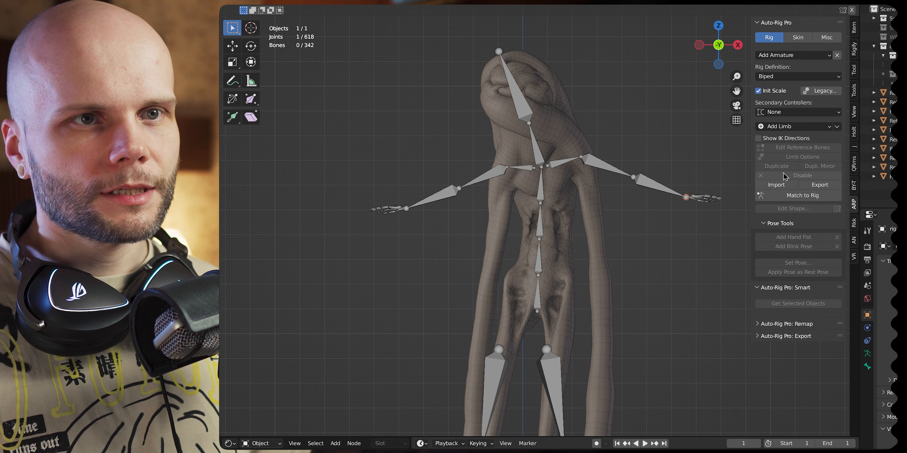
left_click(695, 196)
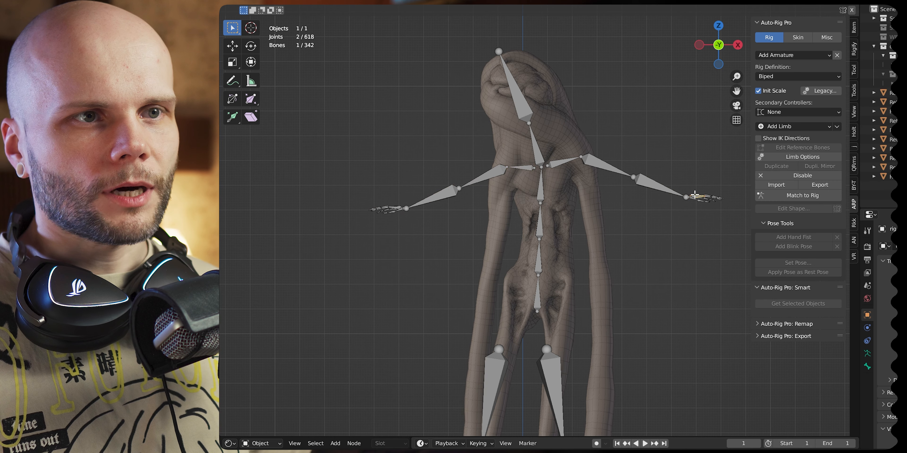
left_click(801, 157)
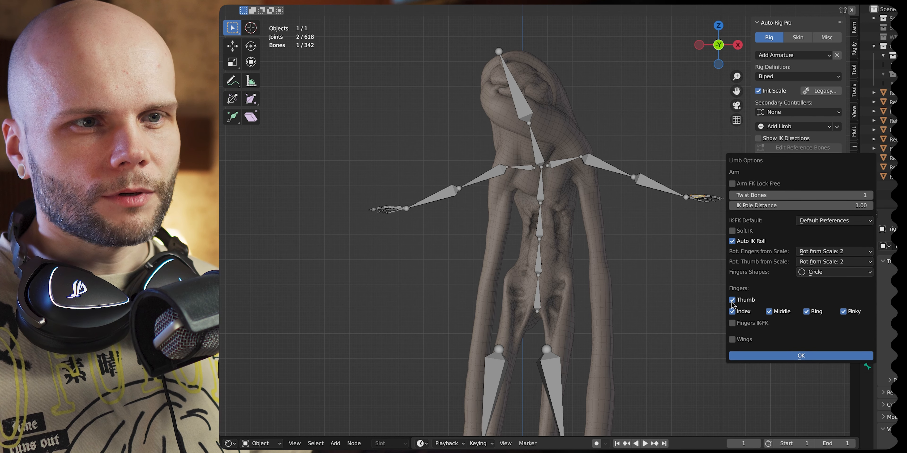
left_click_drag(732, 299, 850, 314)
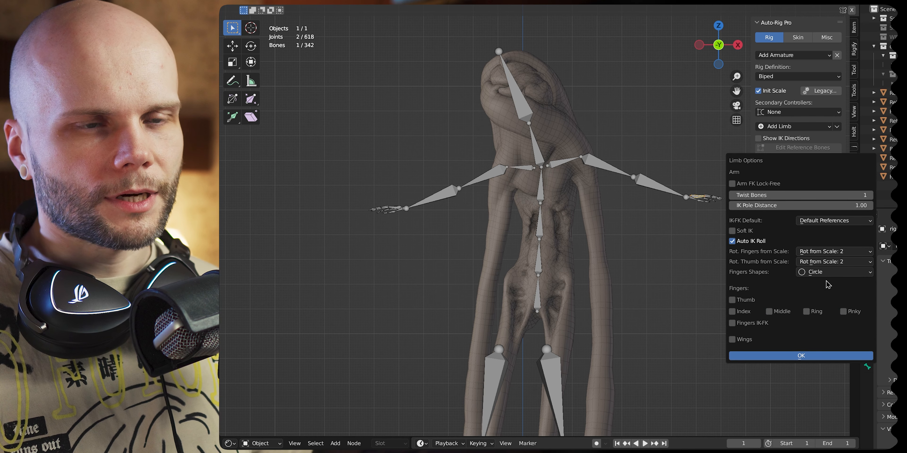
left_click(834, 221)
left_click(820, 250)
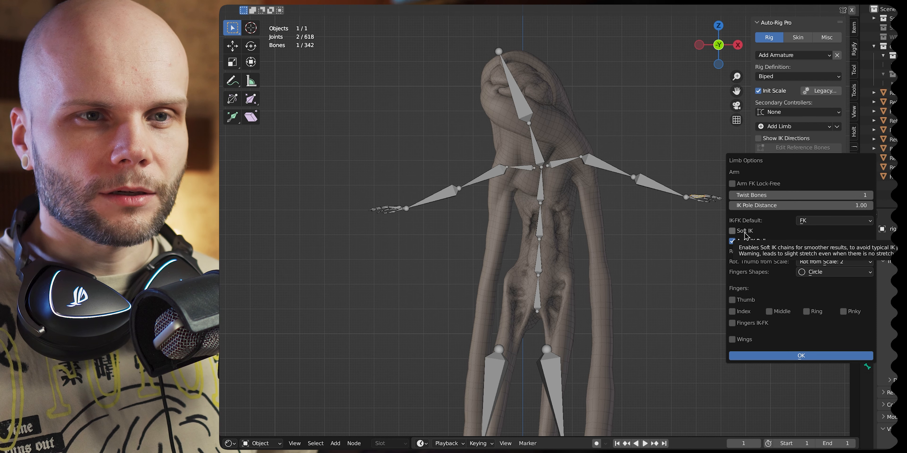
left_click(745, 235)
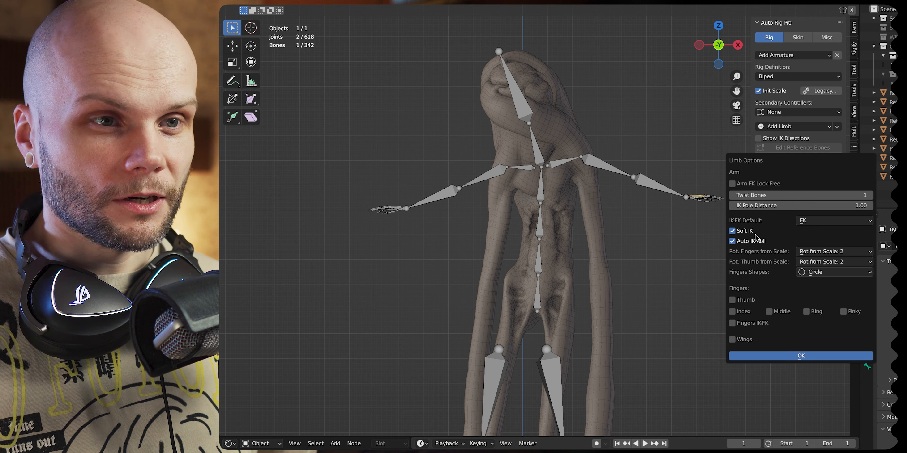
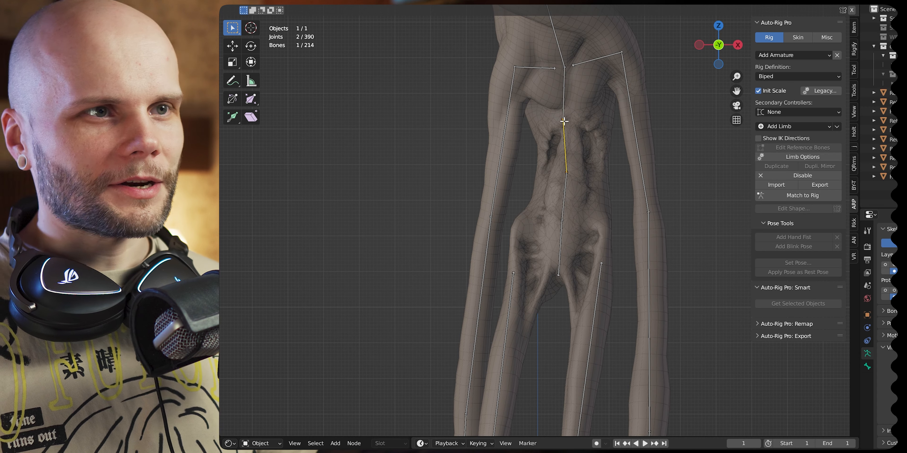
Shift the spine joint just below the chest about 0.015 m along X to center it in the torso
left_click(563, 122)
left_click(563, 121)
key("g")
left_click(622, 119)
middle_click_drag(614, 80, 619, 83, "shift")
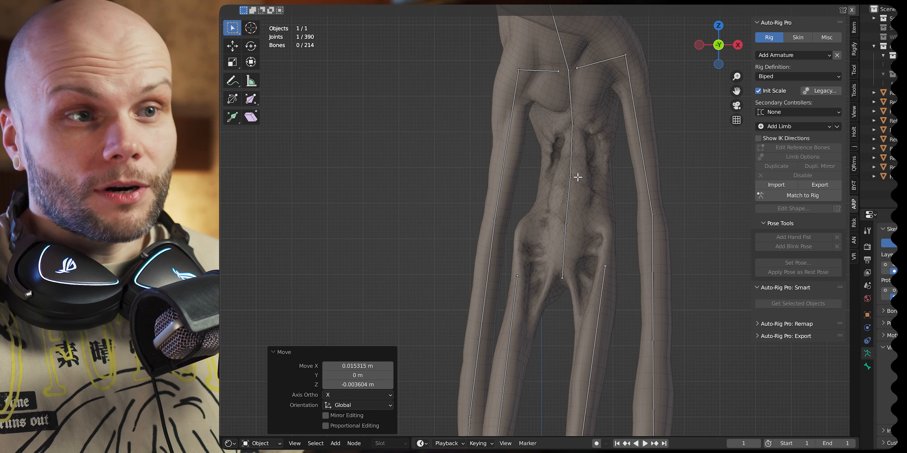
In side view, shift the joint between the neck and head about 0.097 m along Y toward the back of the head
scroll(595, 185, "down", 2)
middle_click_drag(604, 142, 644, 115)
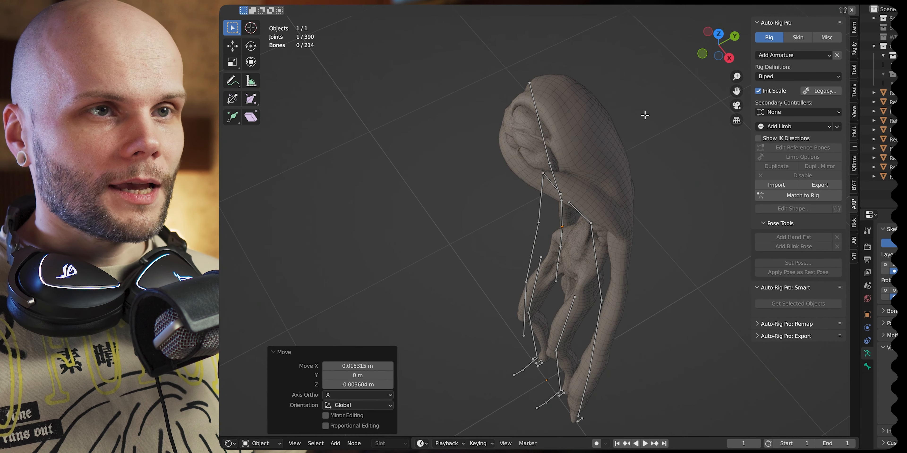
left_click(729, 59)
scroll(598, 155, "down", 2)
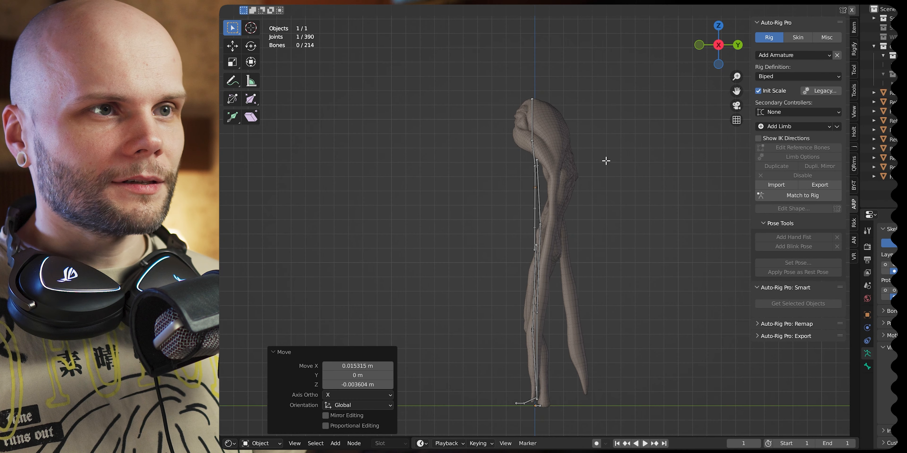
middle_click_drag(589, 146, 593, 96, "shift")
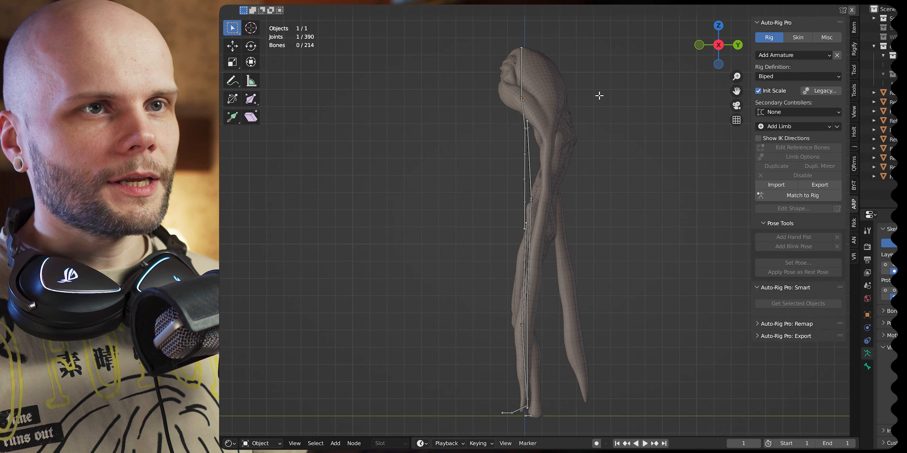
key("y")
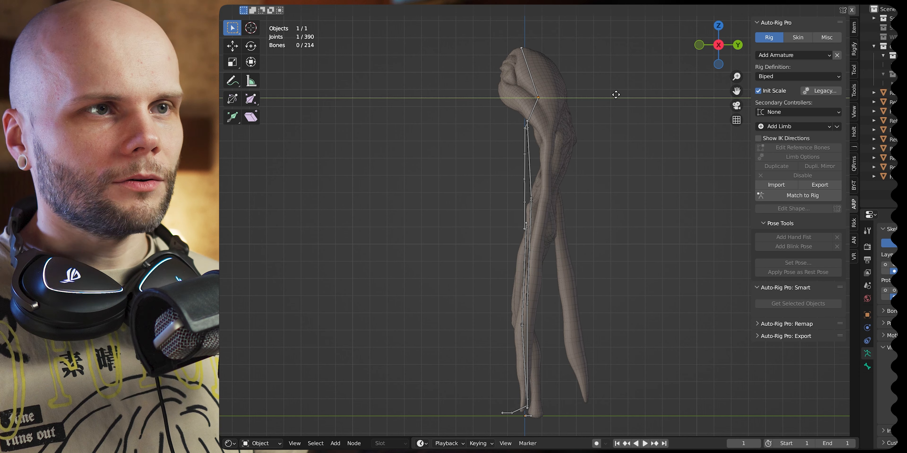
left_click(615, 94)
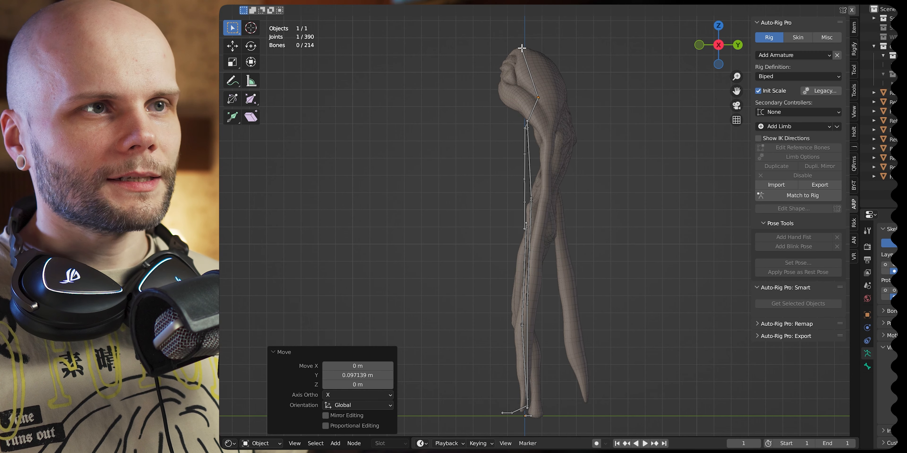
left_click(566, 48)
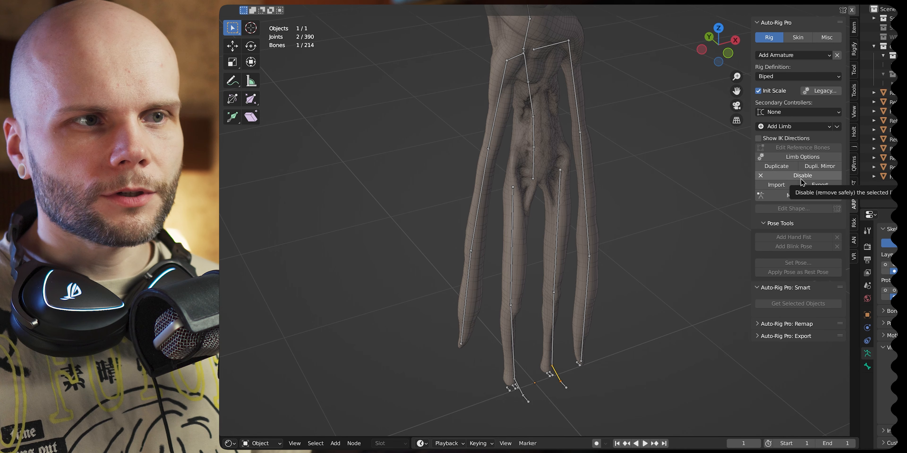
Try disabling the left leg limb and undo its removal
left_click(822, 176)
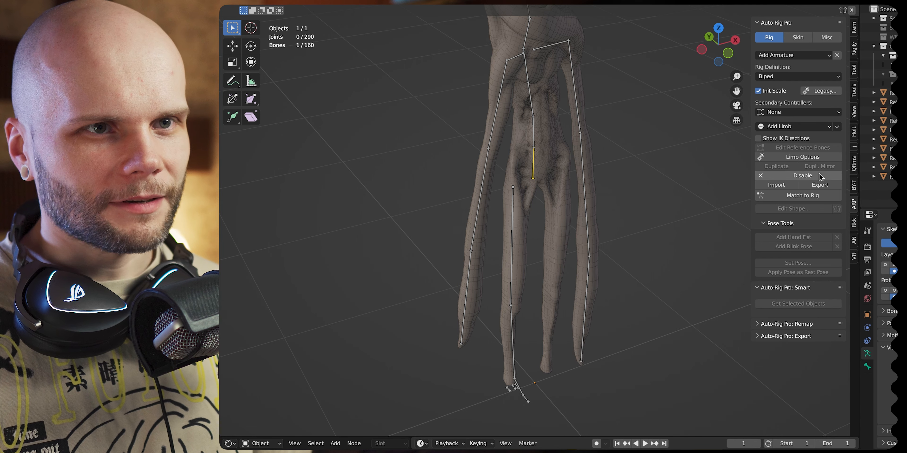
key("ctrl+z")
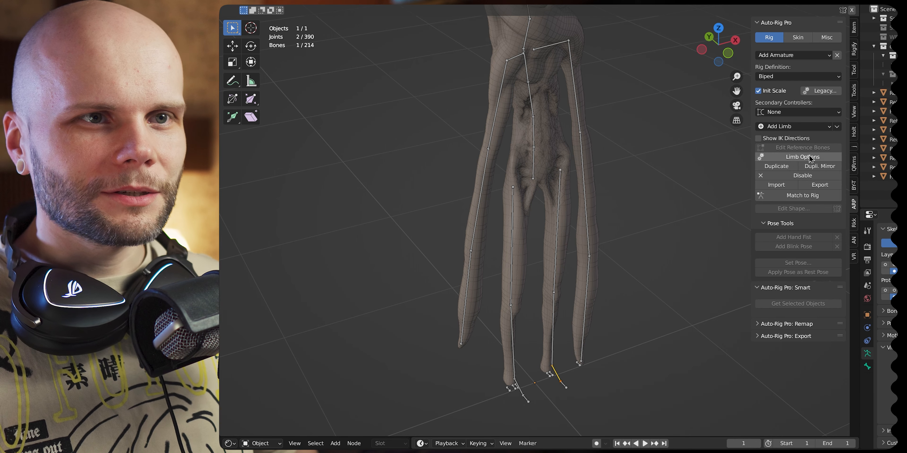
Set the left leg limb's IK-FK default to IK, match the rig to the reference bones and inspect the generated controllers
left_click(796, 157)
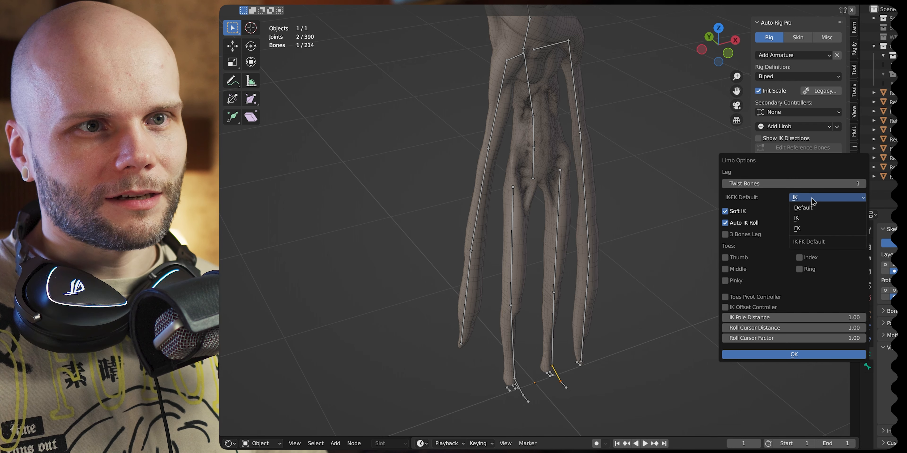
key("Return")
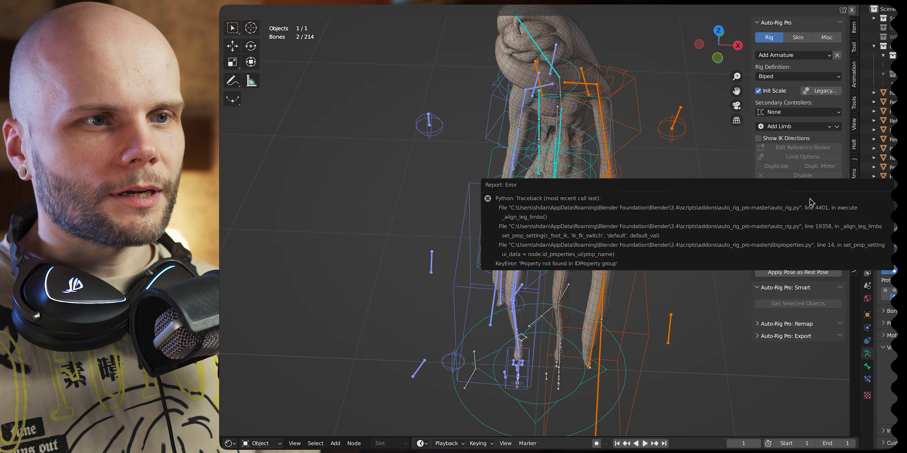
middle_click_drag(542, 268, 479, 283)
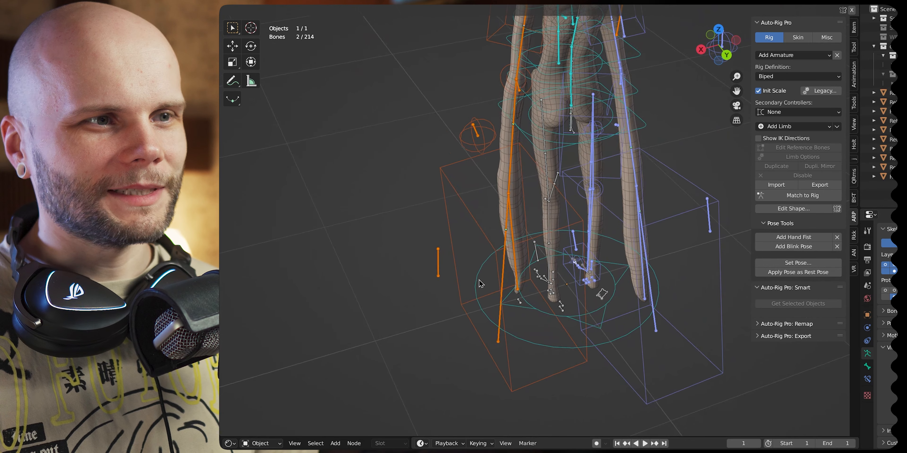
middle_click_drag(479, 284, 473, 291)
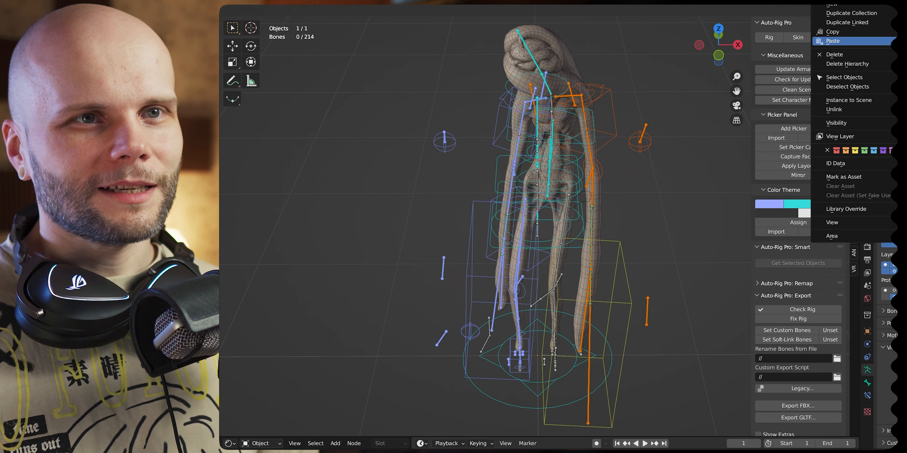
Delete the existing rig together with its whole hierarchy and return to a front view of the creature mesh
left_click(846, 64)
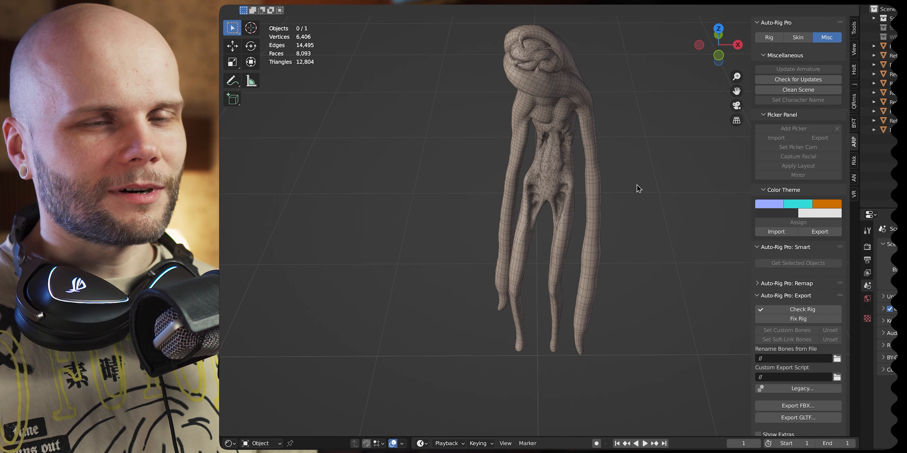
key("KP_1")
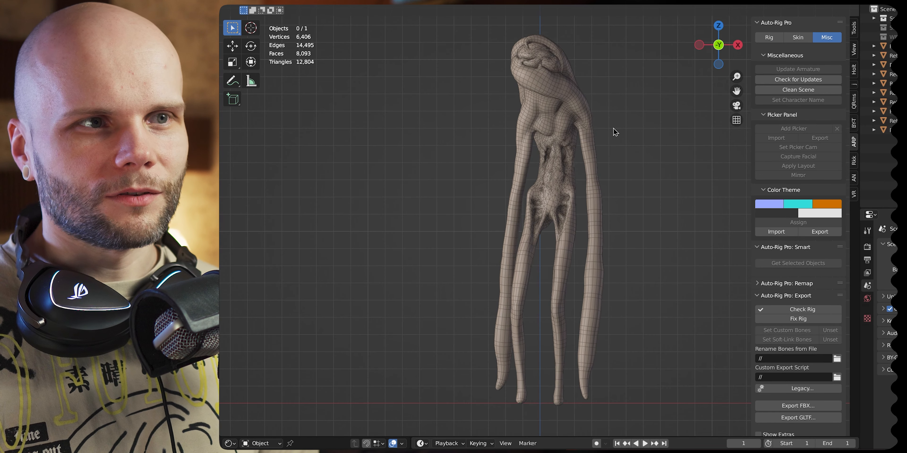
middle_click_drag(629, 135, 647, 122, "shift")
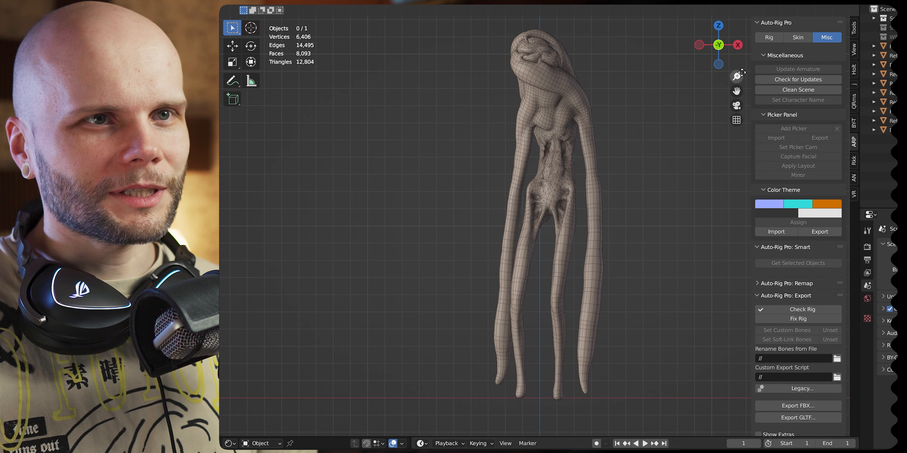
Add a new Auto-Rig Pro armature that contains no limbs
left_click(769, 38)
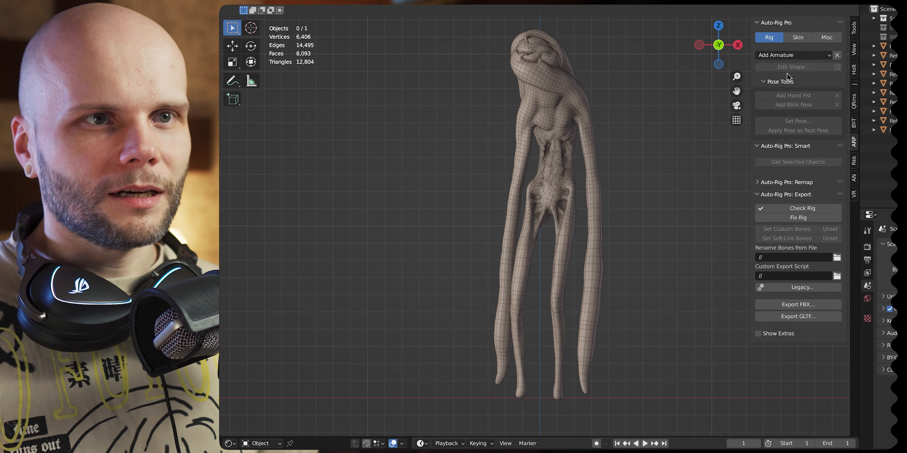
left_click(783, 52)
left_click(788, 107)
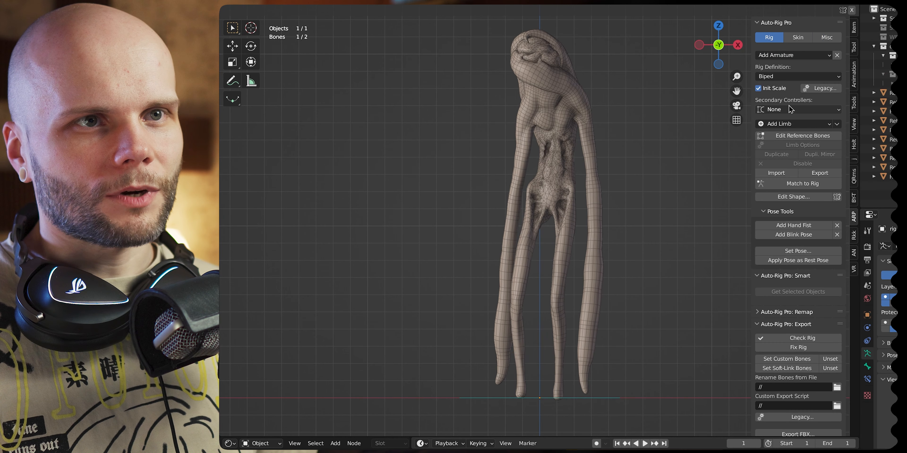
Add a Spine limb to the armature and reposition its reference joints along the middle of the creature's torso
left_click(790, 123)
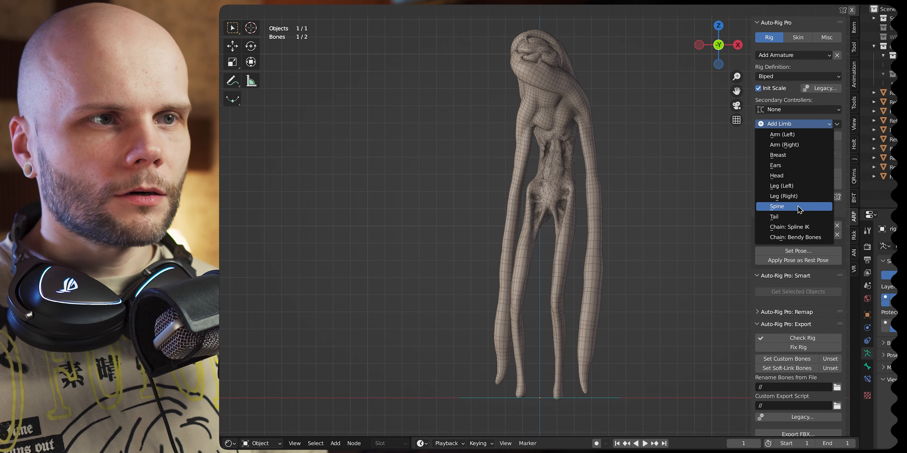
left_click(797, 208)
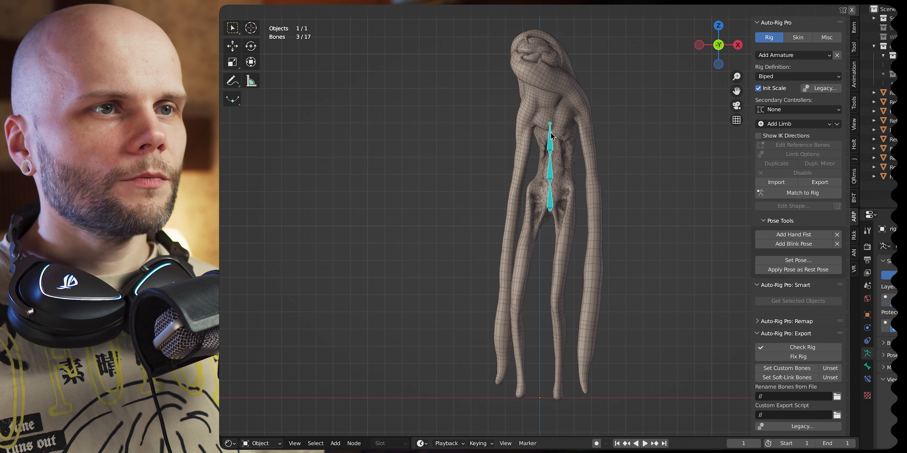
key("Tab")
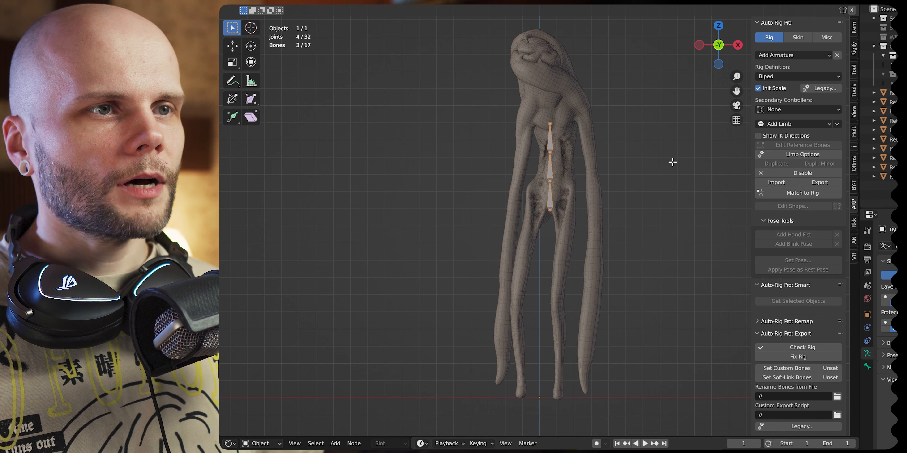
left_click(548, 123)
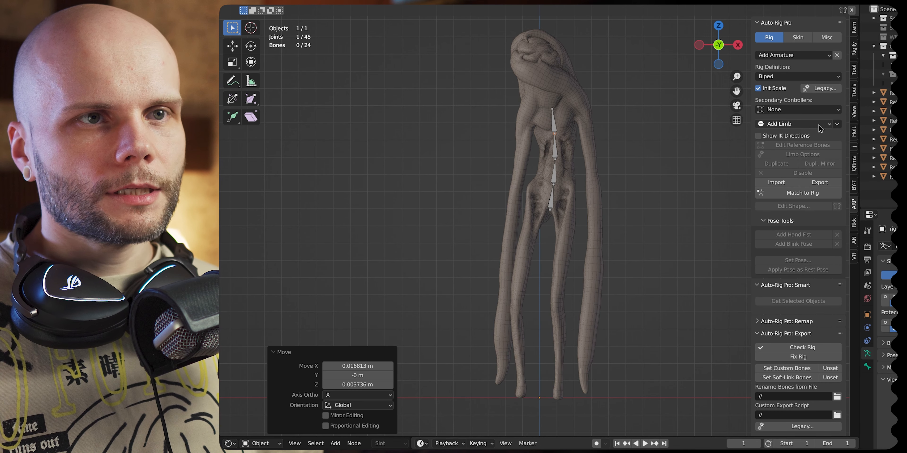
Add a right arm limb and set its finger rotation from scale to Disabled in the limb options
left_click(831, 124)
left_click(809, 146)
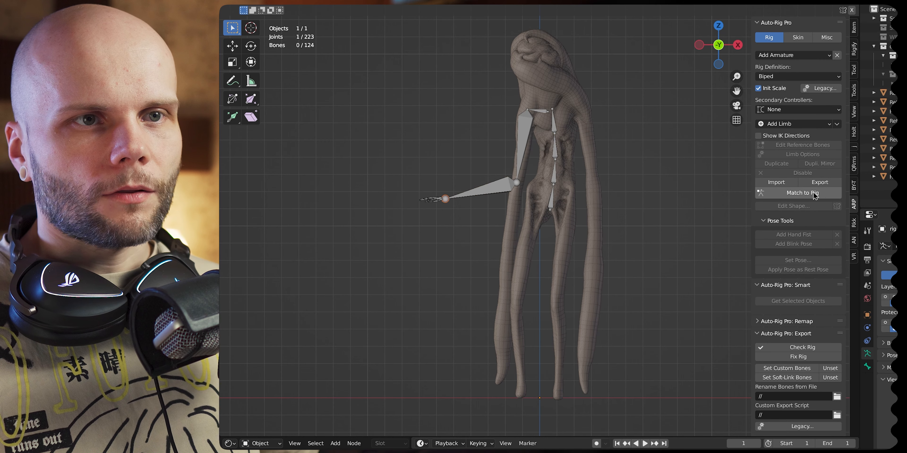
left_click(454, 196)
left_click(803, 154)
left_click(860, 249)
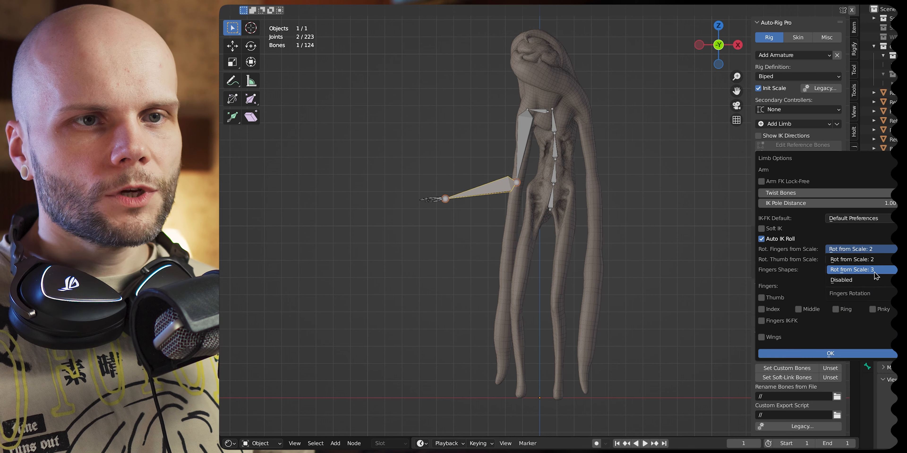
left_click(875, 281)
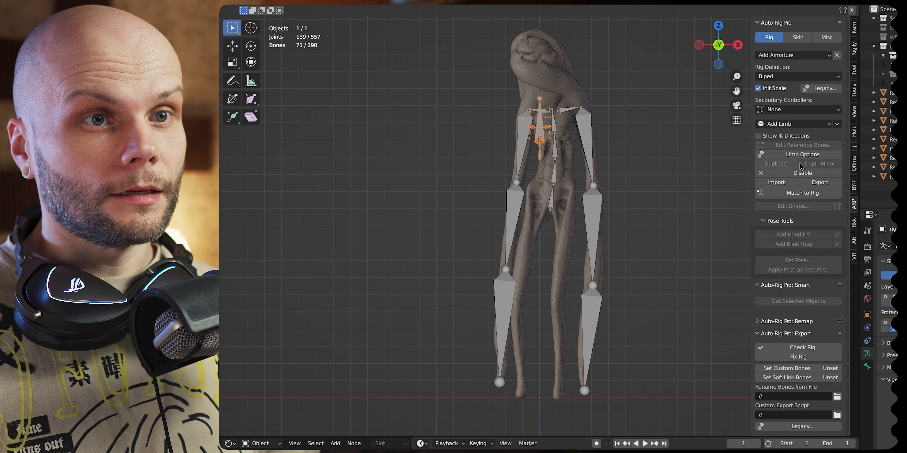
Turn off the Facial bones in the head limb's options
left_click(808, 155)
left_click(798, 190)
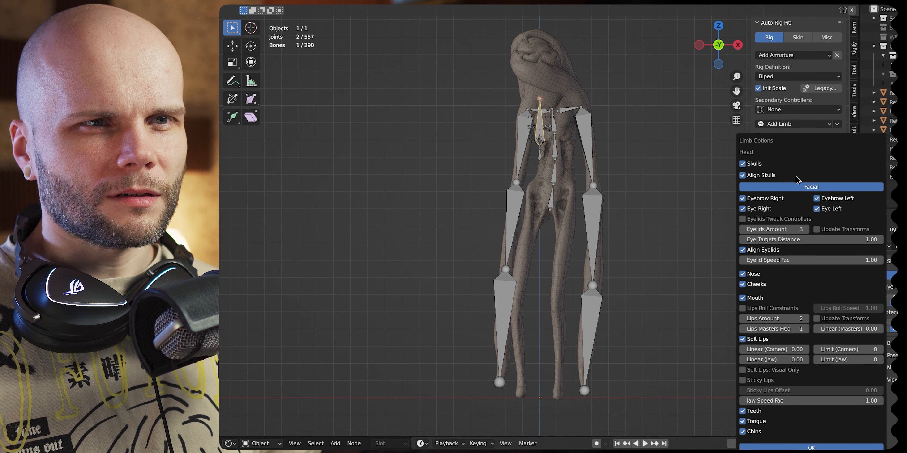
left_click(814, 187)
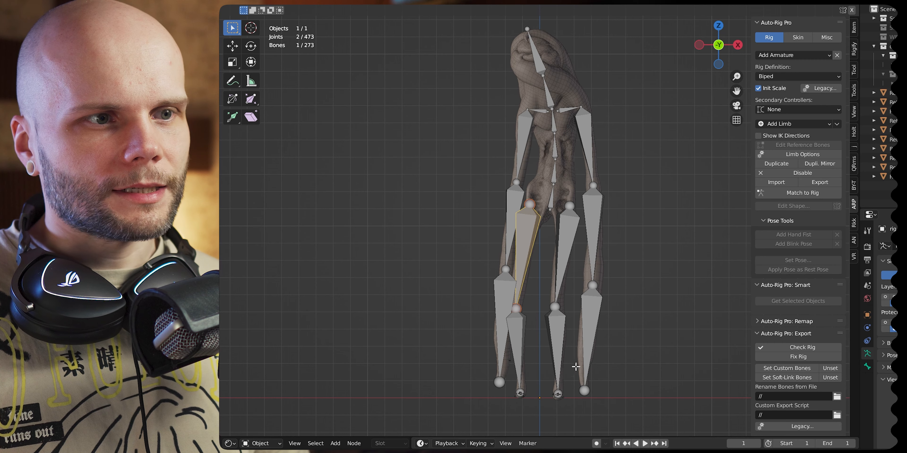
Disable both leg limbs to remove their bones from the rig
middle_click_drag(575, 366, 624, 384)
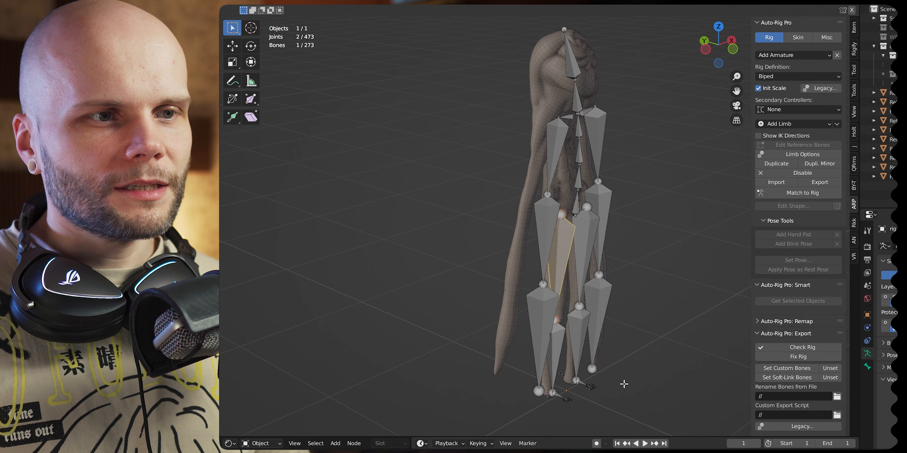
key("KP_1")
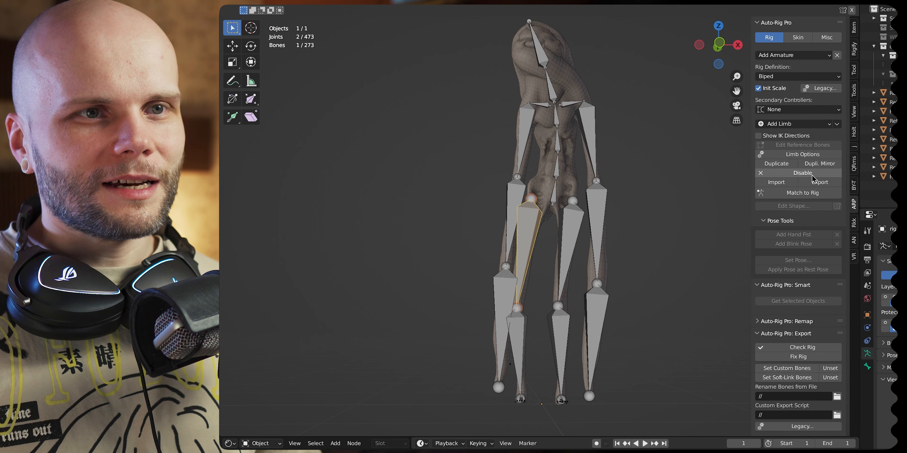
left_click(812, 175)
key("KP_1")
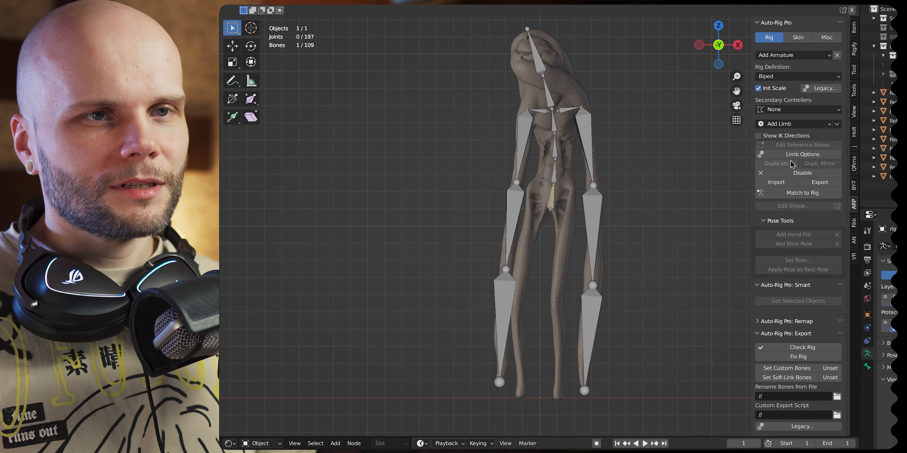
Add a second pair of arm limbs at the pelvis in place of the legs
left_click(801, 123)
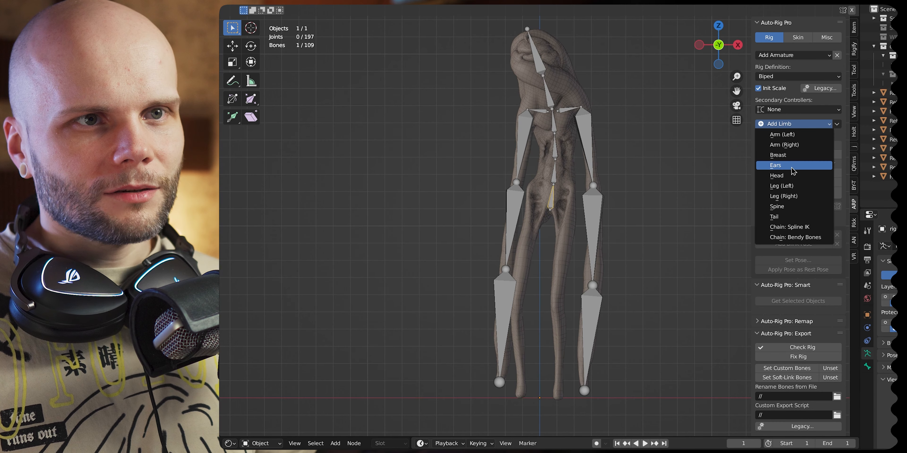
left_click(807, 145)
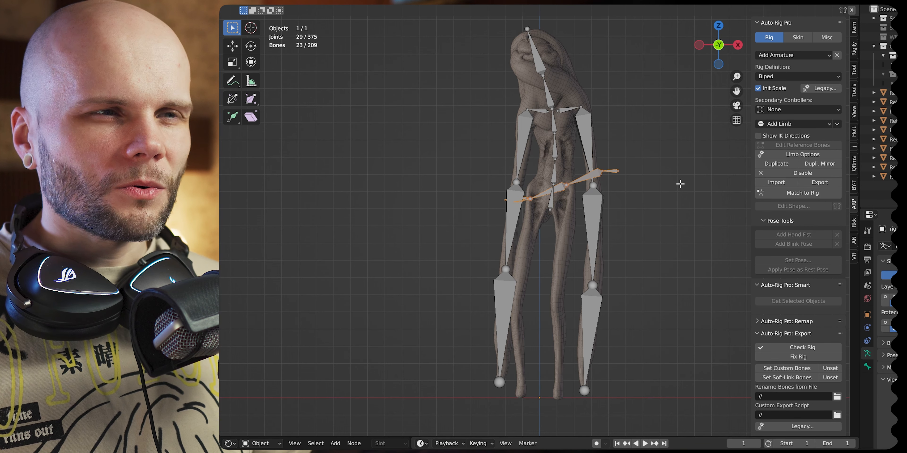
In the left pelvis arm limb's options, set finger and thumb rotation from scale to Disabled and the IK-FK default to IK
left_click(589, 177)
left_click(802, 154)
left_click(850, 257)
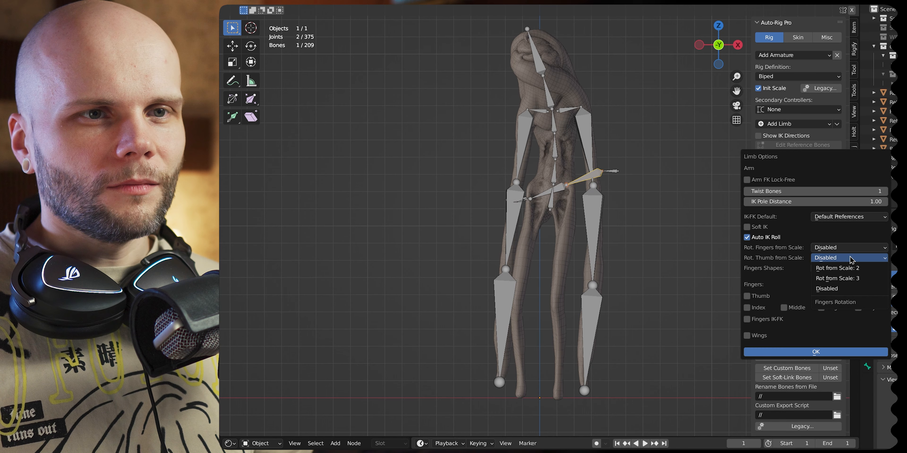
left_click(851, 259)
left_click(844, 217)
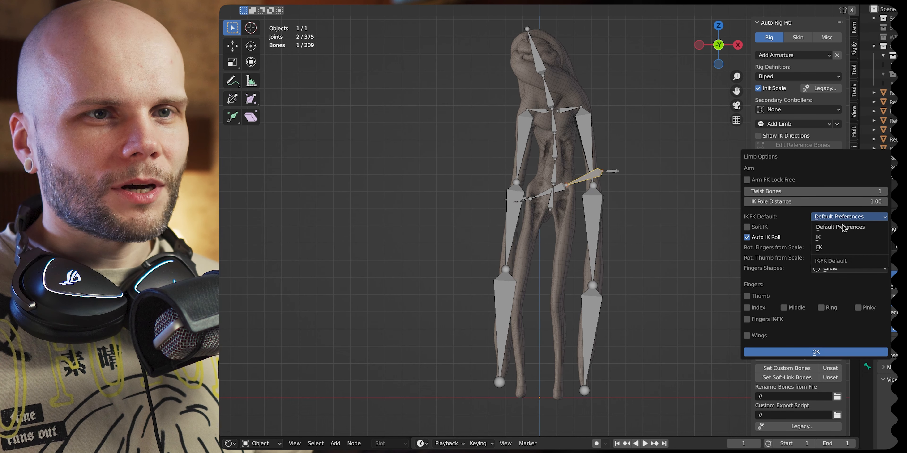
left_click(844, 242)
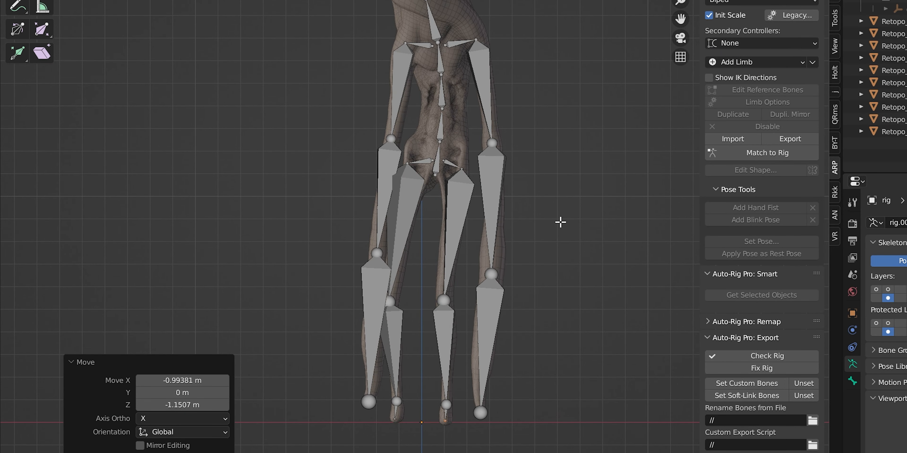
Match the rig to the fitted reference bones to generate the body's controllers
left_click(776, 155)
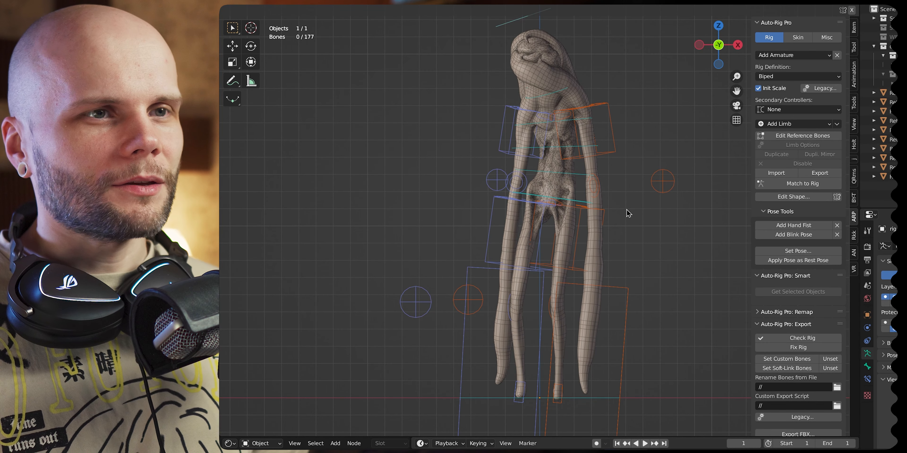
Edit the left hand controller's custom shape, scaling it down and fitting it closely around the lower part of the arm
middle_click_drag(707, 150, 617, 248)
left_click(617, 263)
key("g")
middle_click_drag(618, 248, 645, 219)
left_click(592, 234)
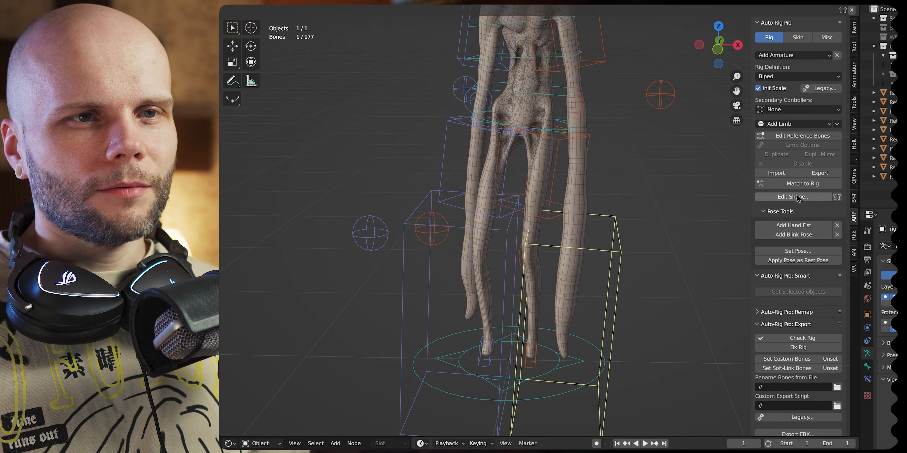
left_click(793, 197)
key("s")
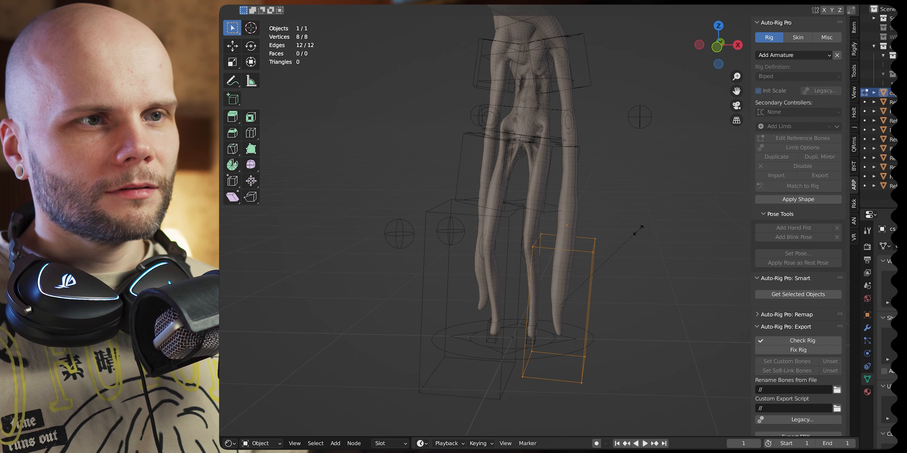
left_click(611, 261)
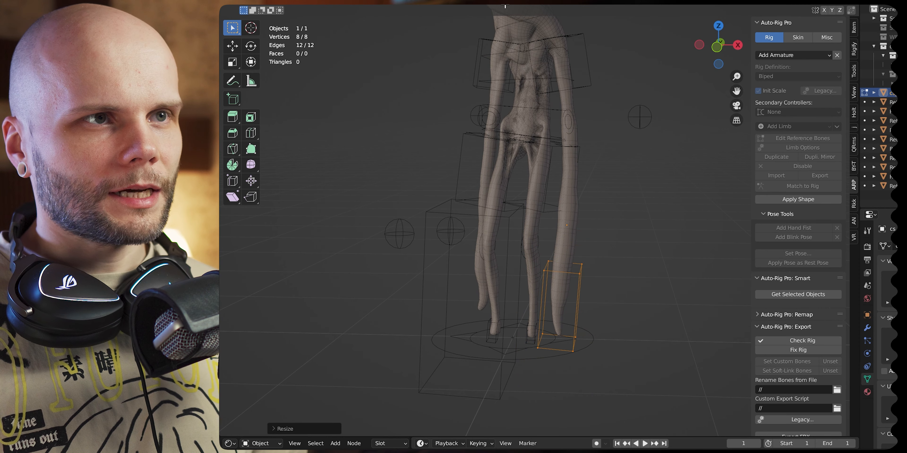
left_click(529, 7)
left_click(514, 37)
middle_click_drag(648, 213, 572, 225)
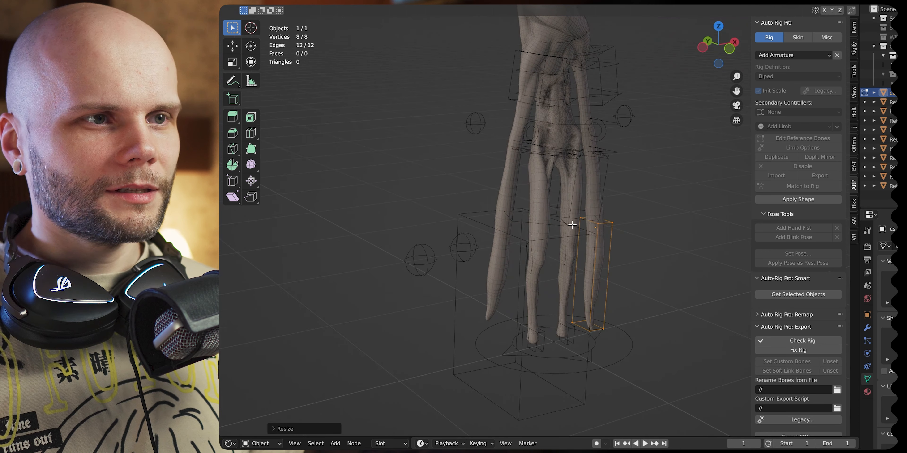
Scale in the lower end of the right hand controller's shape to match the arm's tip and apply the shape
key("KP_1")
left_click_drag(538, 310, 449, 352)
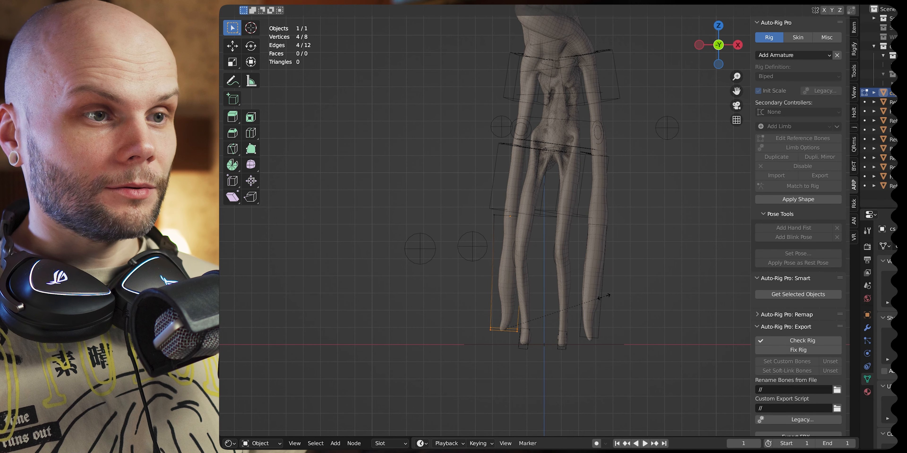
left_click(543, 316)
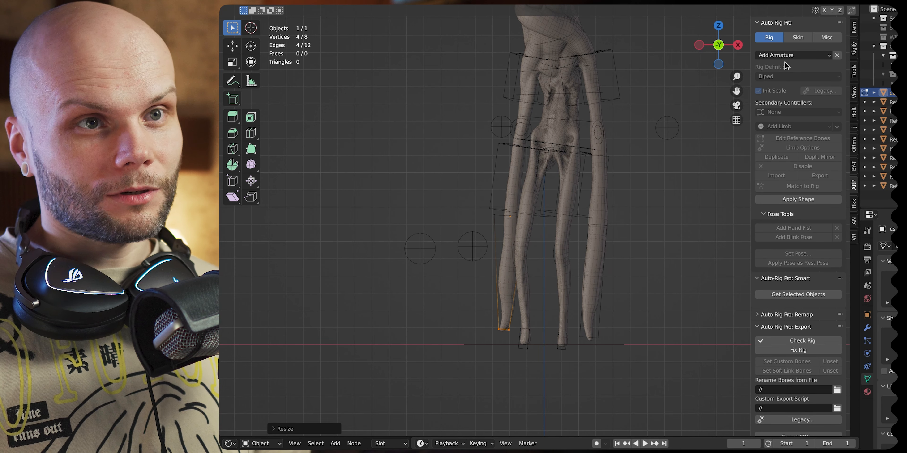
left_click(786, 199)
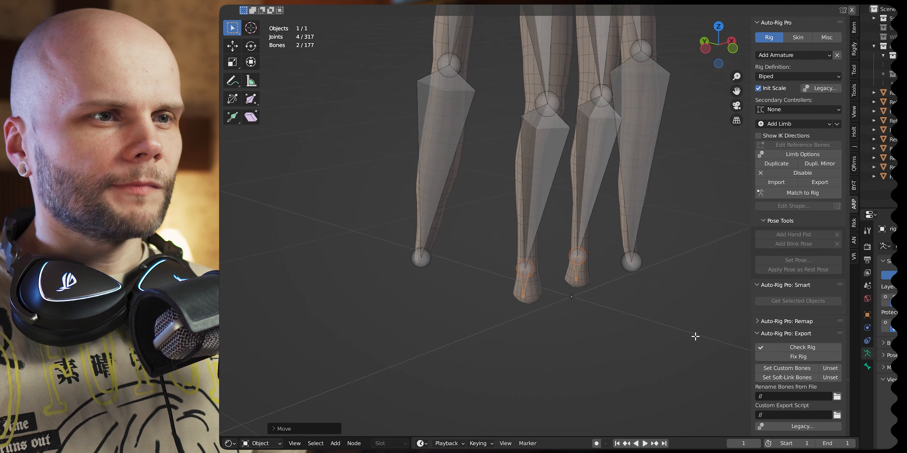
Select the joints at the ends of both foot reference bones and move them along the Y axis
middle_click_drag(694, 336, 697, 310)
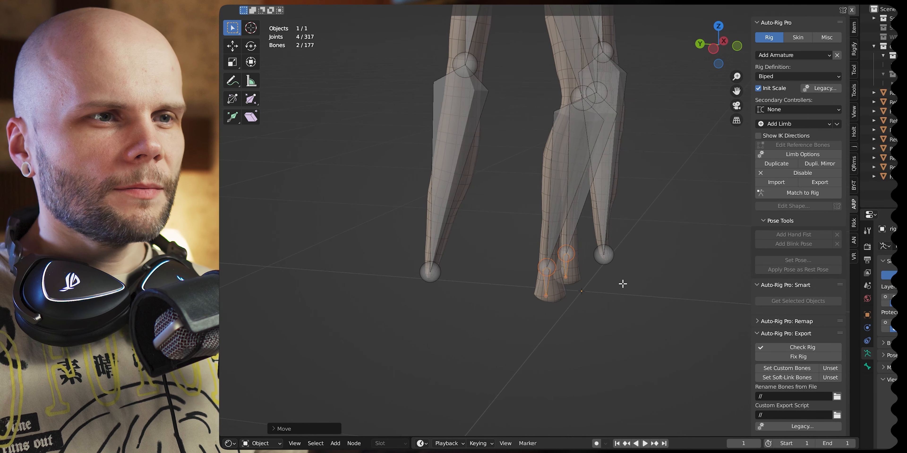
middle_click_drag(623, 284, 565, 307)
left_click(508, 291)
left_click(547, 286, "shift")
key("g")
key("y")
middle_click_drag(624, 285, 619, 240)
left_click(597, 262)
left_click(723, 44)
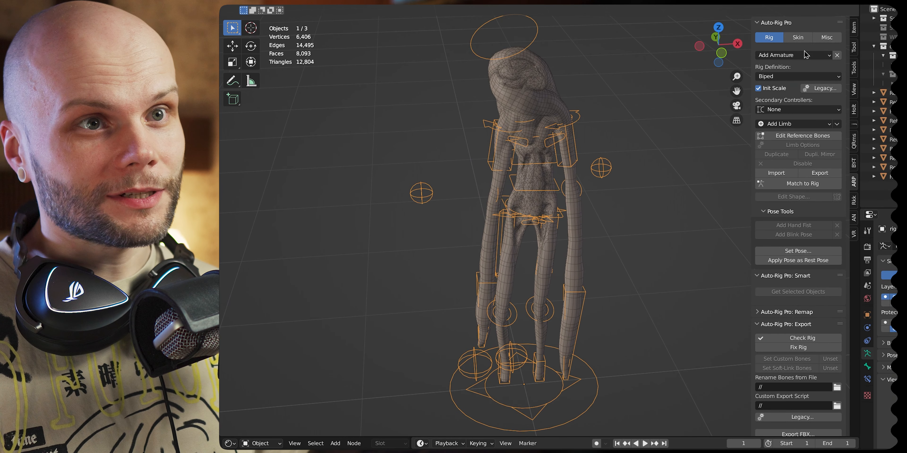
Bind the creature mesh to the rig using the Heat Maps engine with Split Parts and Preserve Volume enabled
left_click(798, 38)
scroll(815, 220, "down", 3)
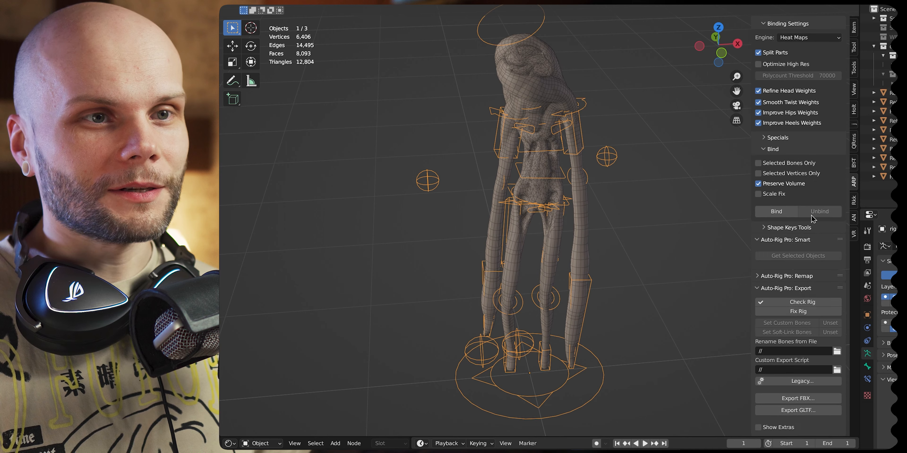
left_click(571, 210)
left_click(576, 209, "shift")
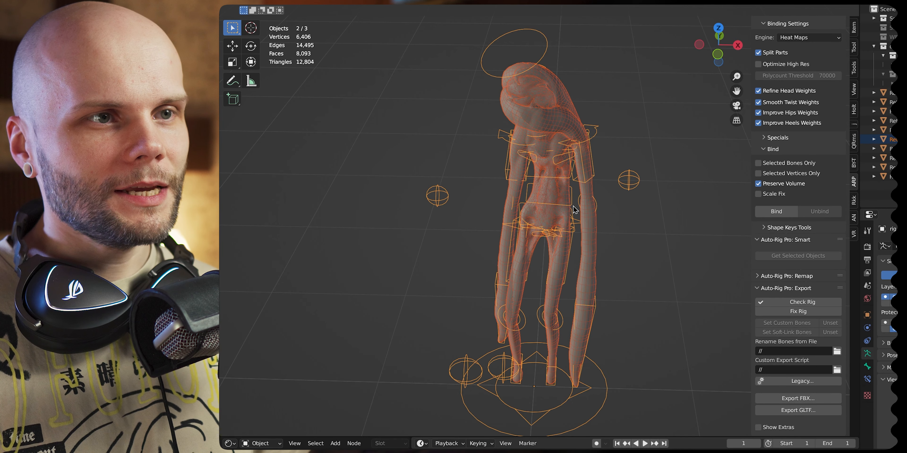
left_click(776, 212)
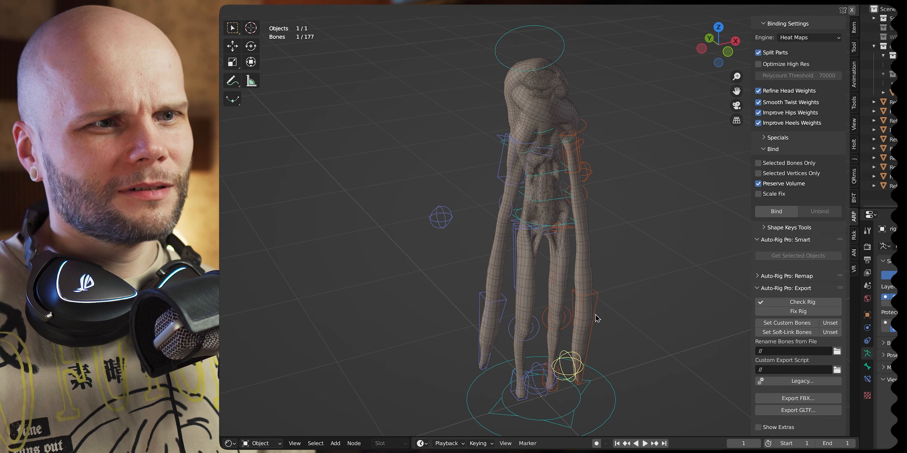
Try moving the left leg's pole controller to test the deformation, and undo the move
key("g")
left_click(683, 241)
scroll(683, 240, "up", 2)
middle_click_drag(683, 239, 658, 209)
key("ctrl+z")
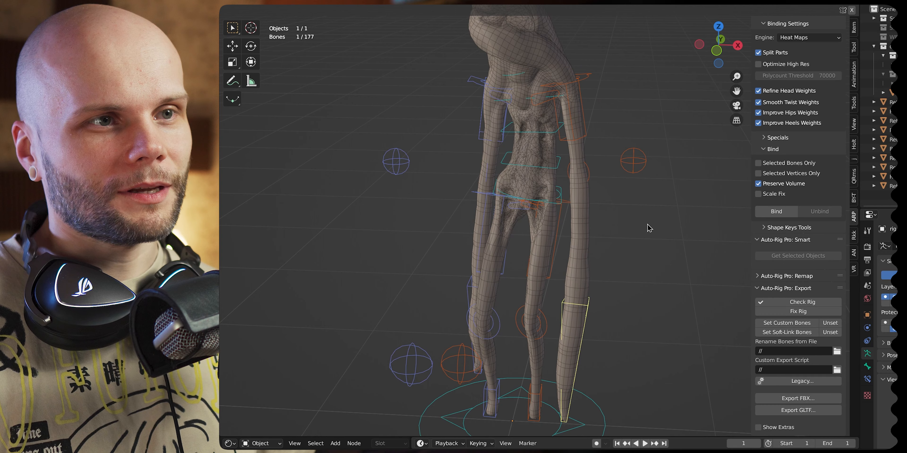
Try moving the left hand controller to test how the arm deforms
key("g")
left_click(725, 166)
middle_click_drag(724, 166, 570, 136)
middle_click_drag(594, 237, 599, 194)
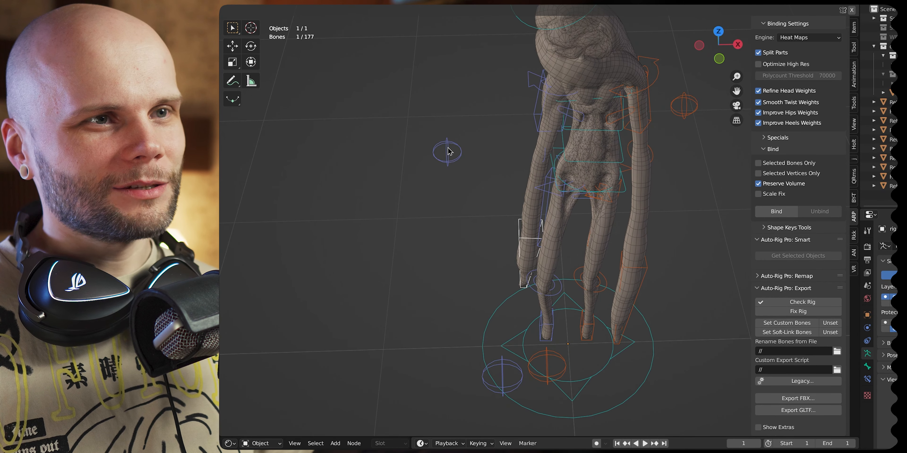
Unbind the creature mesh from the rig
middle_click_drag(449, 152, 497, 152)
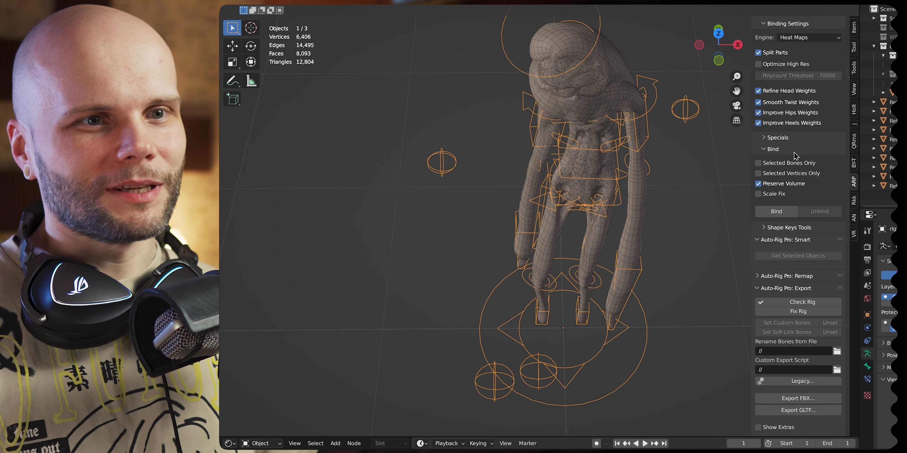
scroll(796, 166, "up", 5)
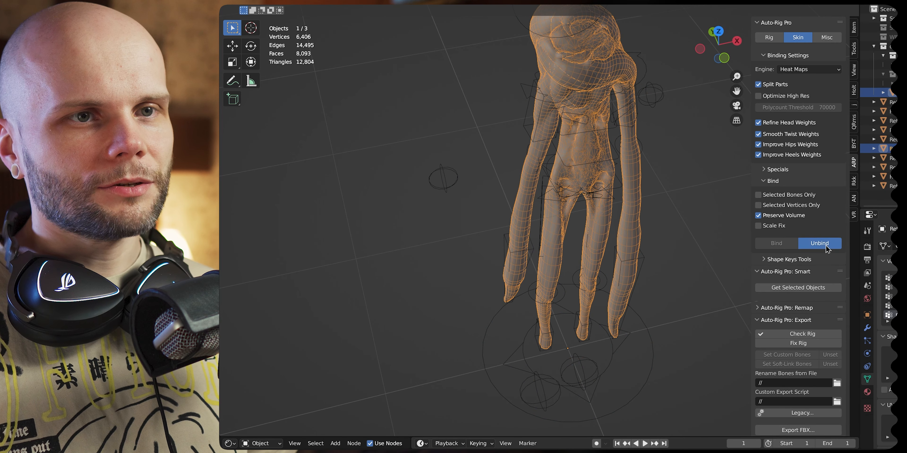
left_click(826, 248)
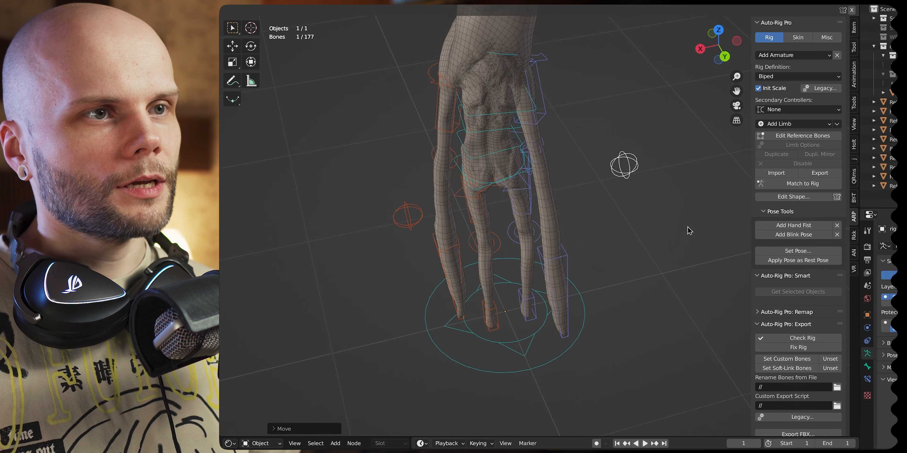
Reposition the arm and leg pole controllers closer to the body and switch the rig to Object Mode
middle_click_drag(689, 230, 547, 171)
middle_click_drag(587, 111, 463, 267)
left_click(464, 267)
middle_click_drag(537, 278, 551, 268)
left_click(579, 285)
key("ctrl+Tab")
left_click(582, 328)
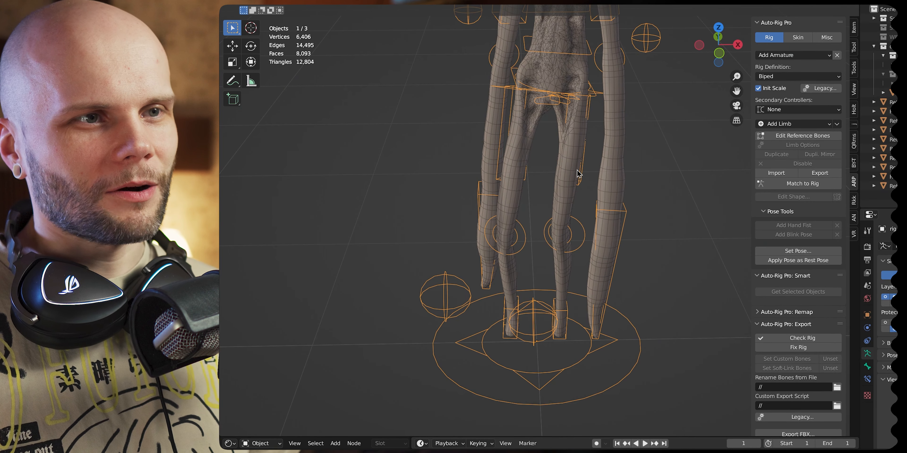
Apply the adjusted controller pose as the rest pose with Preserve Anim off
key("ctrl+Tab")
left_click(648, 168)
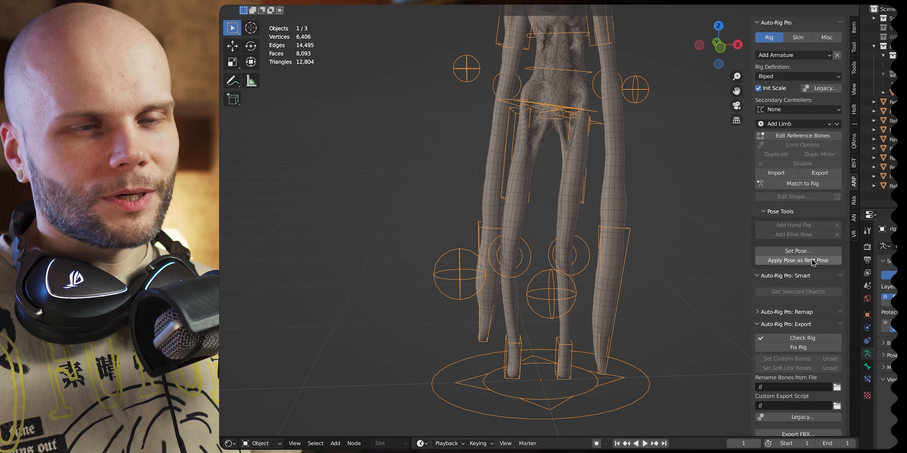
left_click(820, 261)
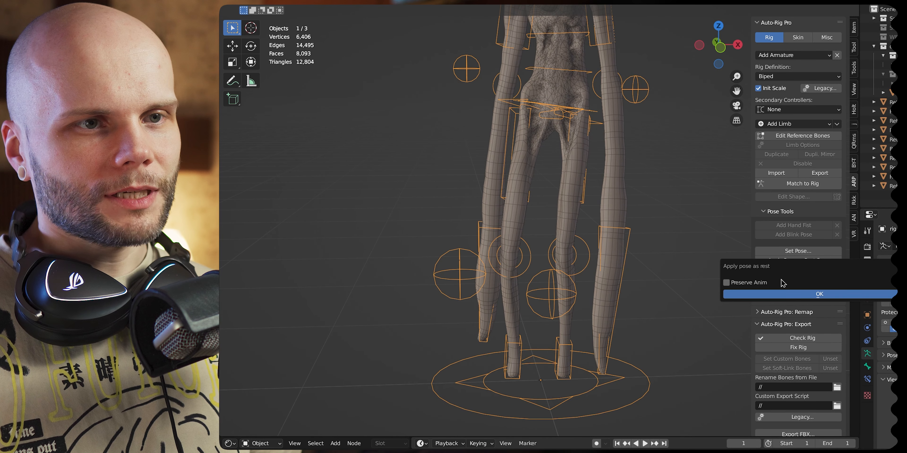
left_click(764, 294)
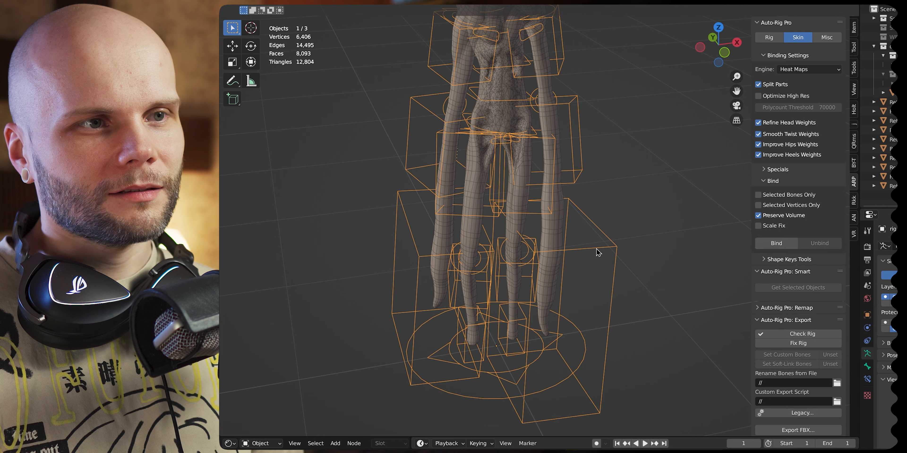
In Pose Mode, select the left upper leg controller and switch that leg to IK using Snap IK-FK
key("ctrl+Tab")
middle_click_drag(458, 281, 504, 243)
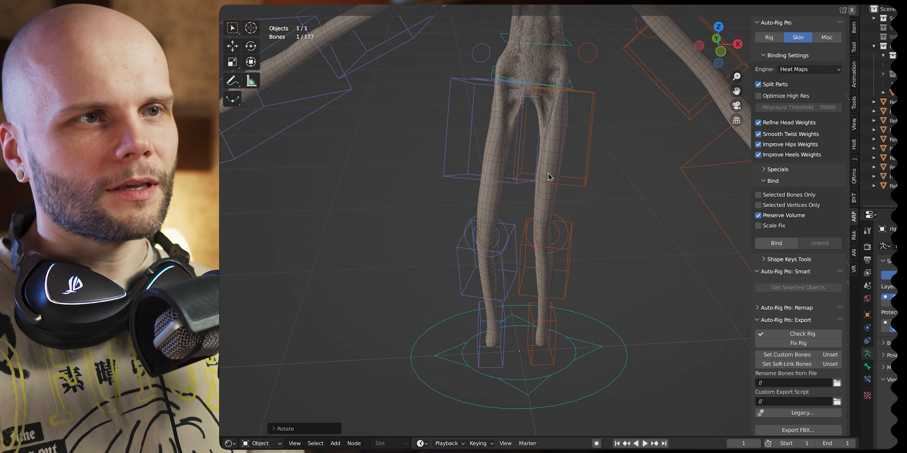
middle_click_drag(548, 174, 595, 182)
left_click(572, 185)
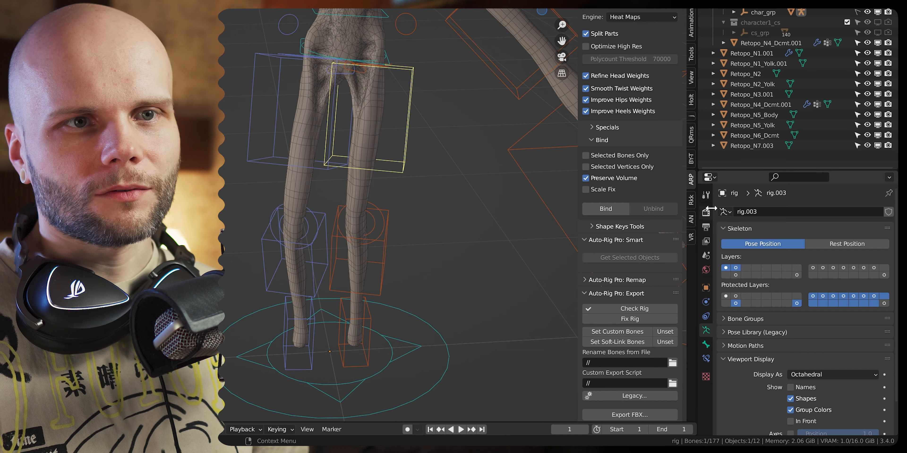
left_click(705, 195)
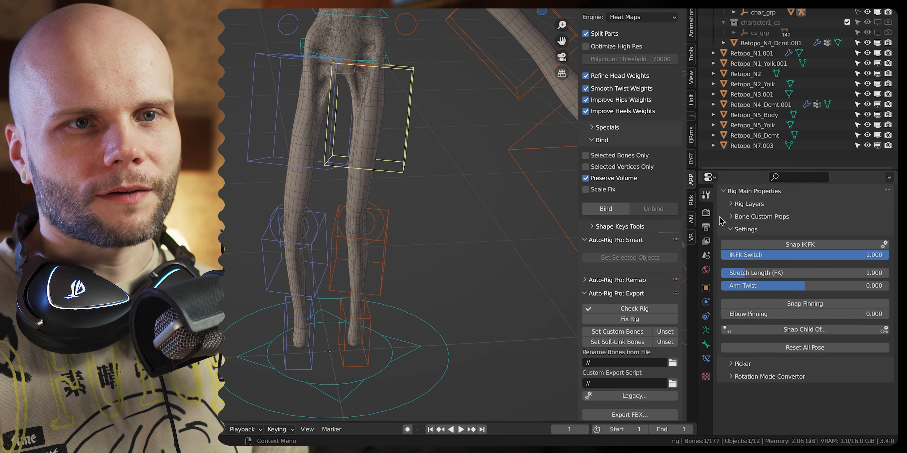
left_click(788, 242)
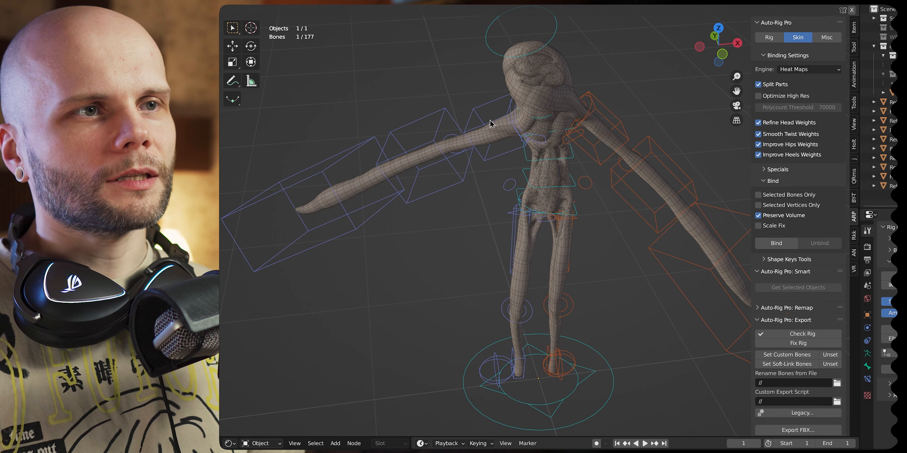
Move the left hand's IK controller to pose the left arm outward from the body
middle_click_drag(629, 193, 631, 162, "shift")
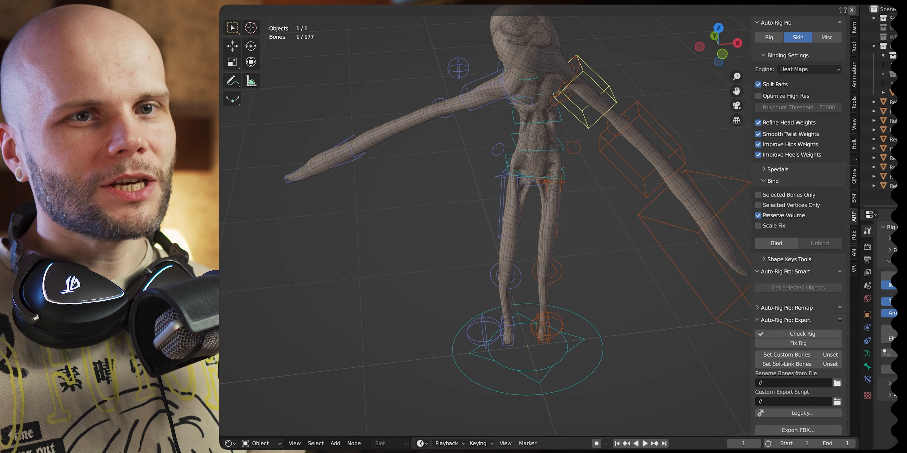
middle_click_drag(604, 179, 518, 121)
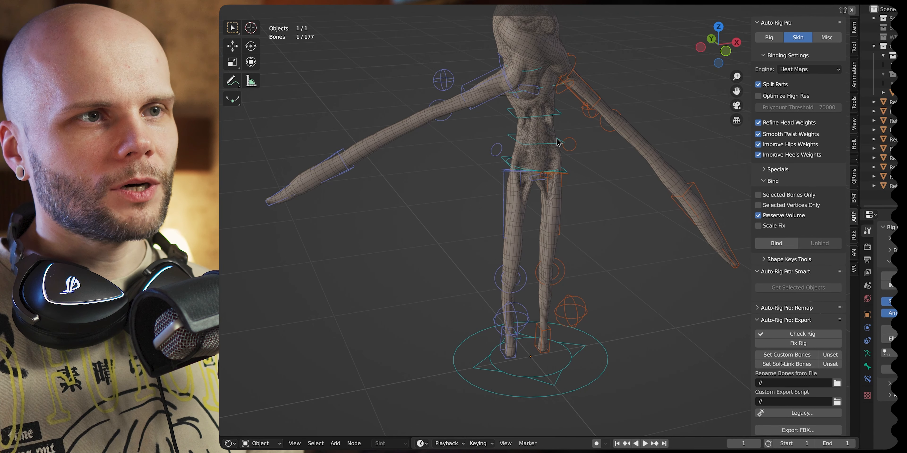
middle_click_drag(557, 142, 626, 192)
left_click(665, 196)
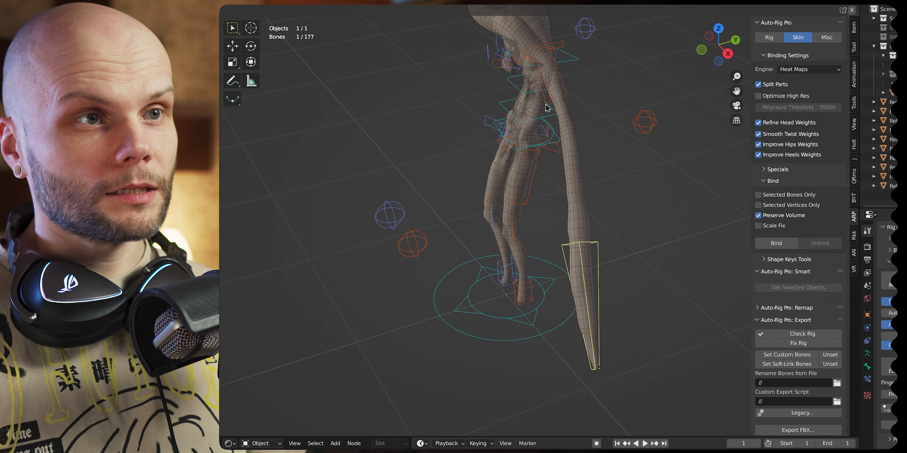
middle_click_drag(546, 108, 607, 101)
middle_click_drag(695, 222, 630, 164)
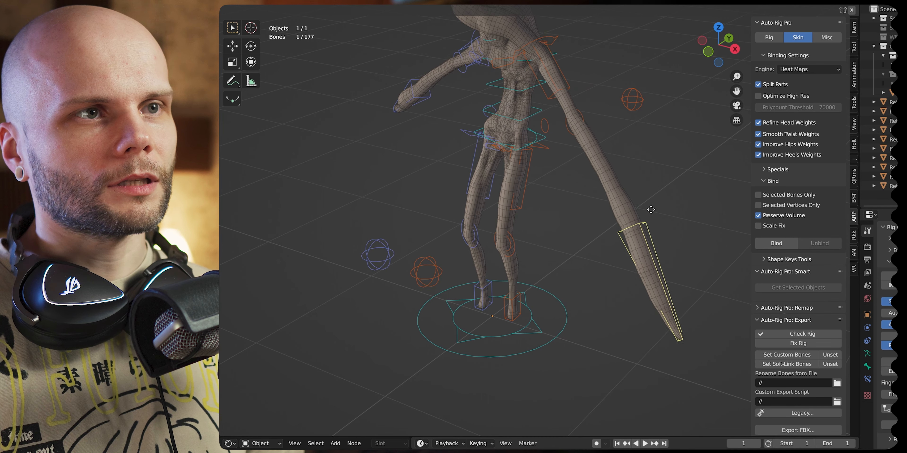
left_click(657, 187)
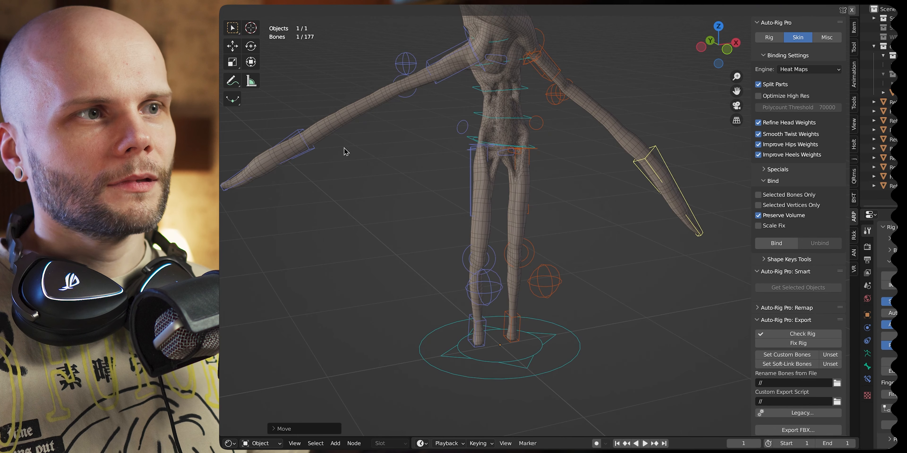
Rotate the right hand's IK controller and move it down and inward so the right arm bends at the elbow
left_click(305, 145)
key("r")
left_click(464, 93)
key("g")
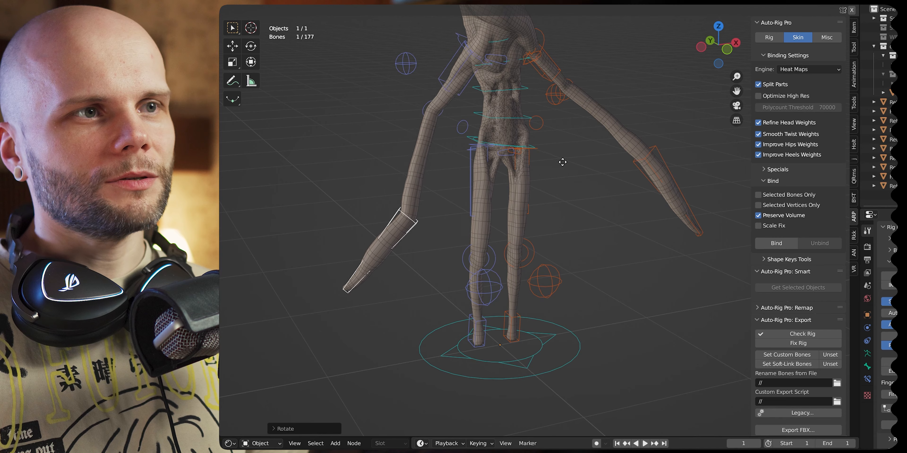
left_click(563, 162)
middle_click_drag(563, 164, 607, 177)
Rotate the right hand's IK controller from two viewing angles so the hand hangs toward the ground
key("r")
left_click(533, 126)
middle_click_drag(532, 127, 524, 217)
key("r")
left_click(532, 185)
middle_click_drag(532, 186, 559, 205)
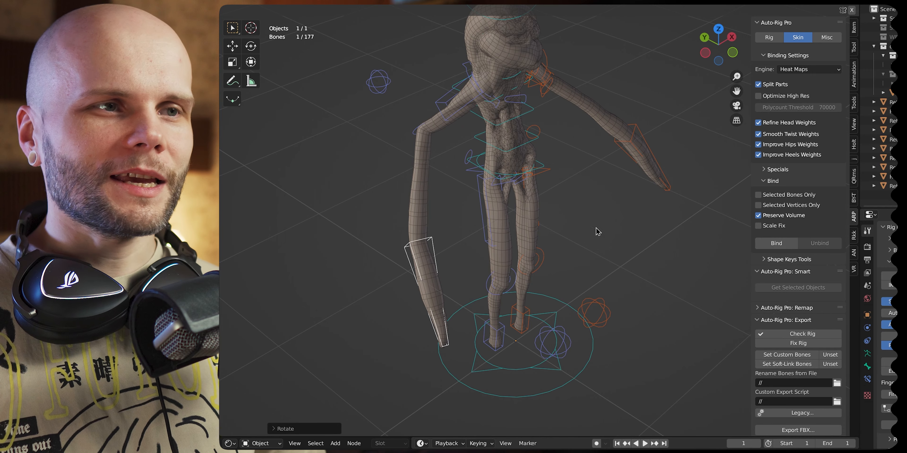
middle_click_drag(623, 275, 573, 333)
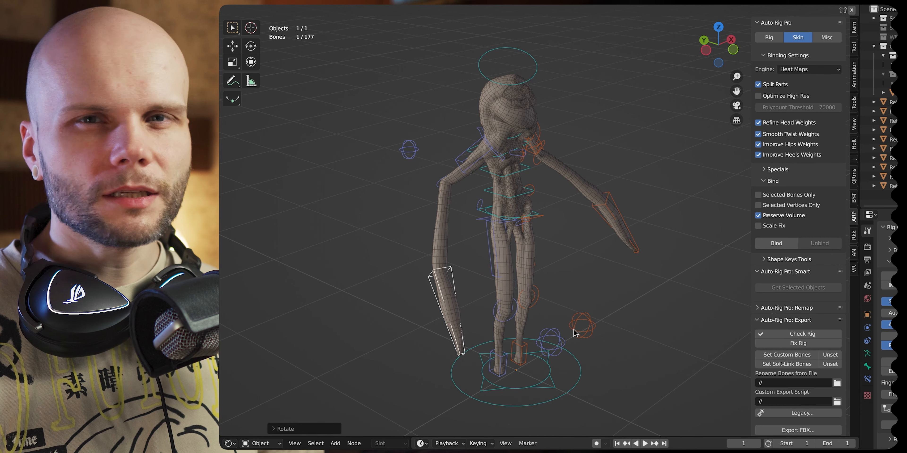
middle_click_drag(573, 333, 584, 216)
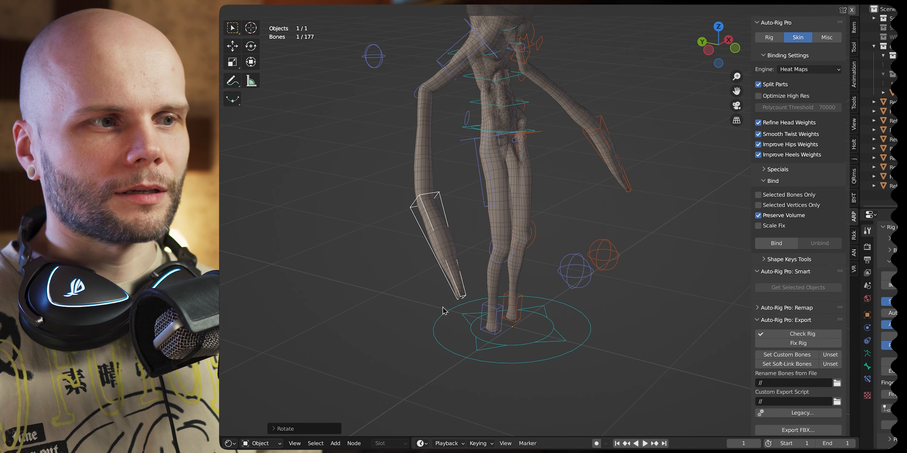
middle_click_drag(513, 250, 550, 219)
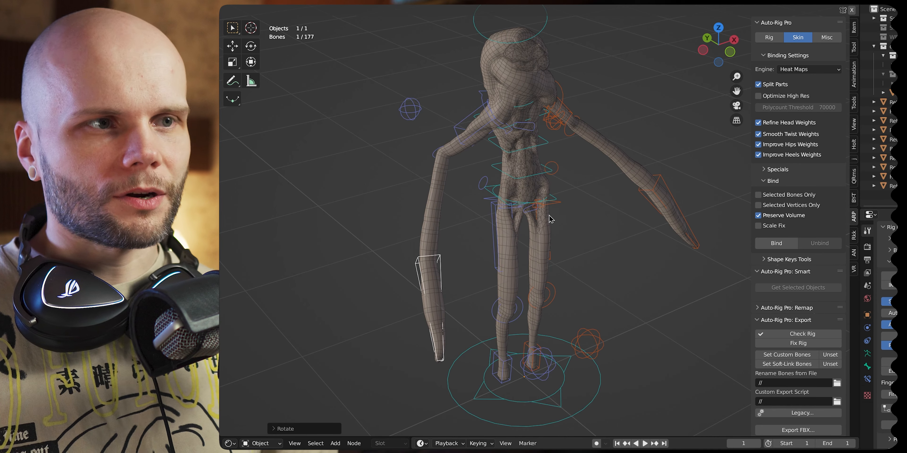
Move and rotate the left hand's IK controller from several viewing angles so the left arm bends and its hand hangs down
middle_click_drag(542, 222, 424, 190)
scroll(523, 183, "down", 1)
scroll(527, 190, "up", 4)
middle_click_drag(515, 216, 555, 283)
middle_click_drag(523, 258, 654, 238)
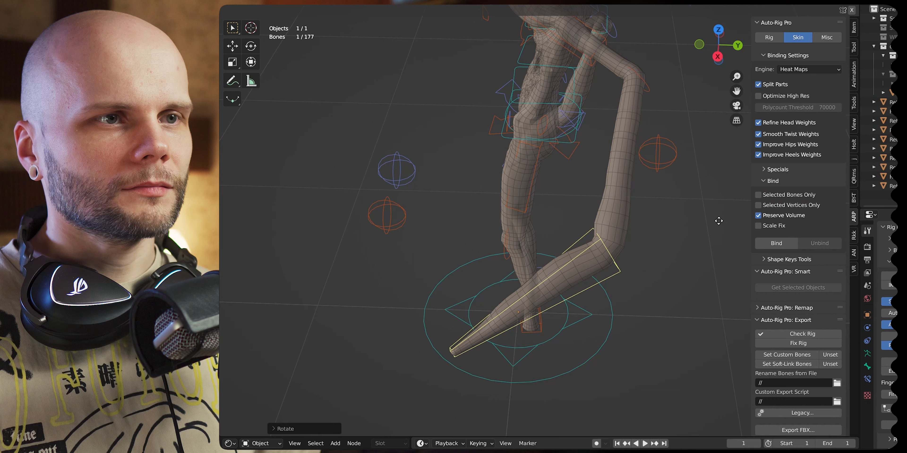
scroll(639, 200, "down", 4)
key("r")
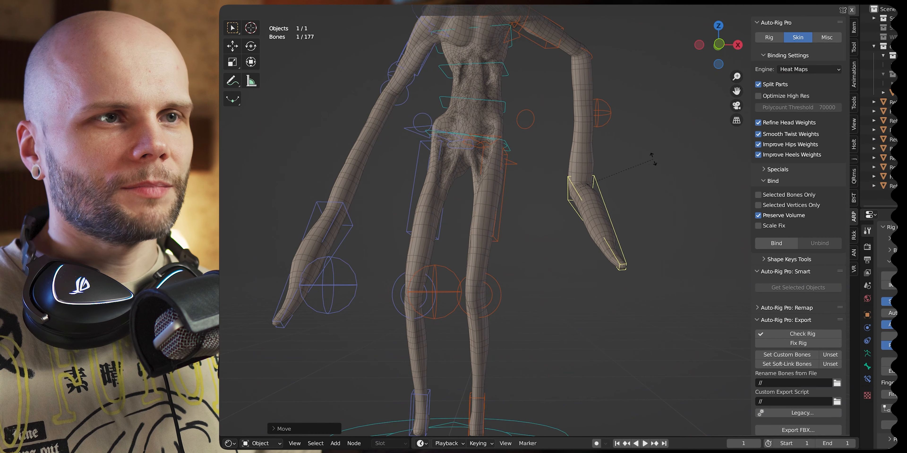
left_click(642, 177)
middle_click_drag(640, 180, 556, 255)
key("r")
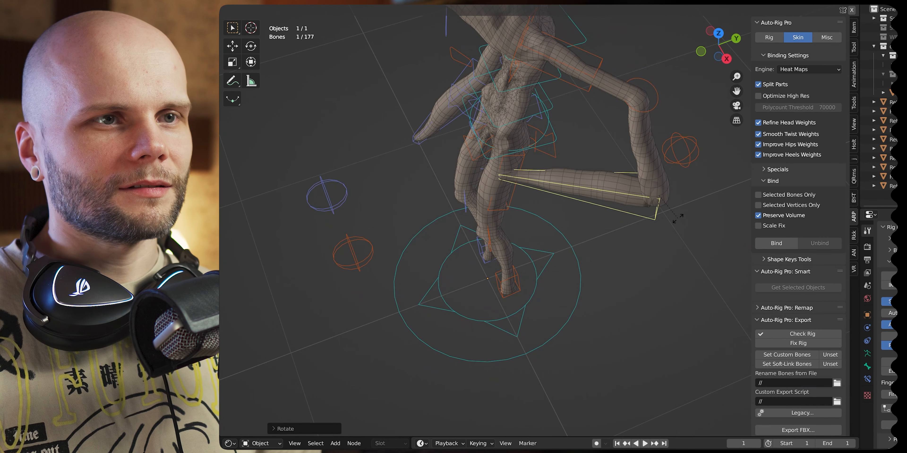
middle_click_drag(683, 203, 669, 155)
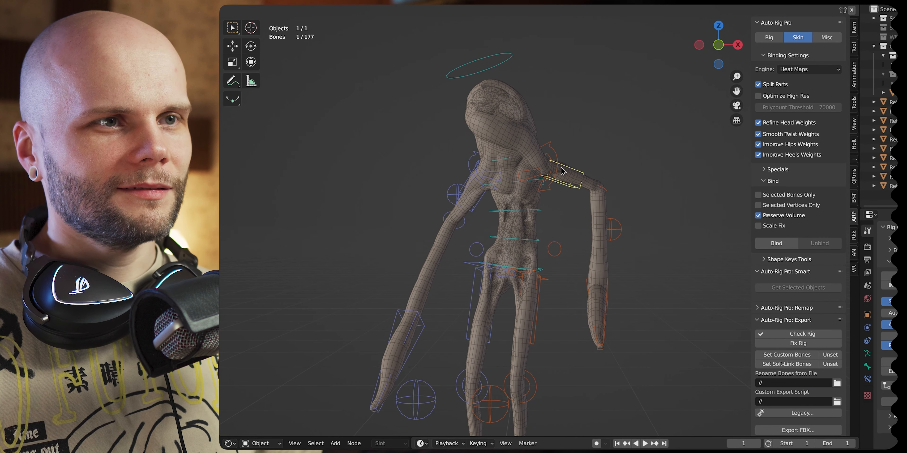
Select the root controller at the hips and move it to test how the torso and legs deform
left_click(535, 175)
middle_click_drag(534, 175, 586, 176)
left_click(605, 151)
left_click(549, 271)
middle_click_drag(595, 325, 595, 252, "shift")
key("g")
left_click(613, 240)
middle_click_drag(576, 215, 542, 251)
scroll(544, 248, "up", 2)
middle_click_drag(552, 212, 568, 210)
middle_click_drag(568, 210, 568, 242, "shift")
key("g")
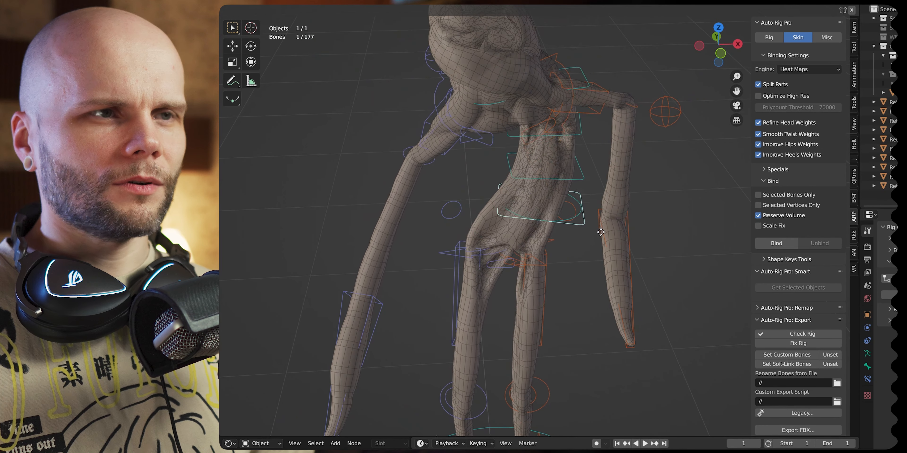
right_click(549, 274)
Move the hip root controller sideways from several viewing angles to test the waist and pelvis deformation
scroll(565, 283, "down", 3)
middle_click_drag(565, 283, 579, 269)
middle_click_drag(579, 269, 597, 233, "shift")
scroll(581, 199, "up", 2)
key("g")
left_click(514, 154)
middle_click_drag(513, 154, 528, 106)
key("g")
middle_click_drag(504, 72, 573, 74)
key("g")
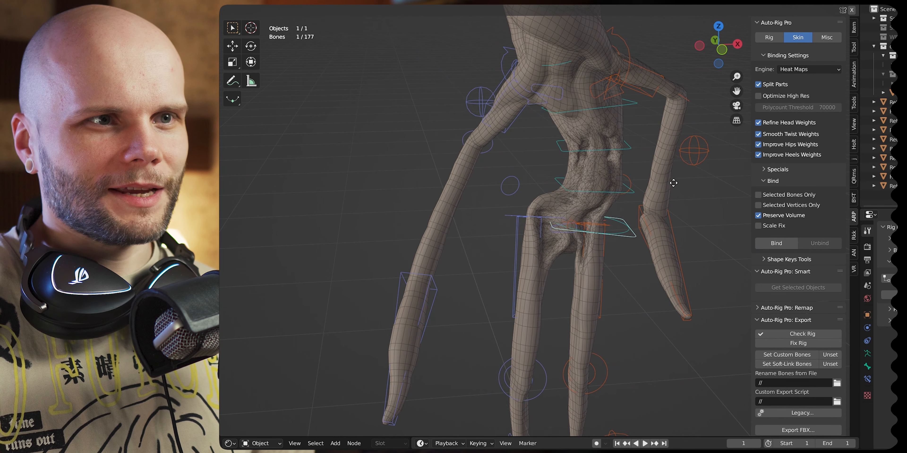
left_click(629, 143)
Switch the rig to Object Mode and show Auto-Rig Pro's Rig settings
key("ctrl+Tab")
middle_click_drag(609, 129, 599, 207, "shift")
middle_click_drag(602, 177, 585, 175)
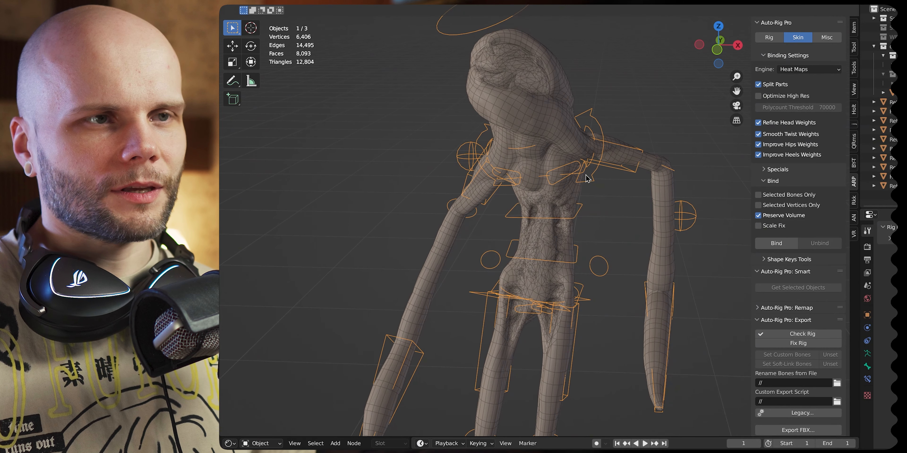
left_click(771, 39)
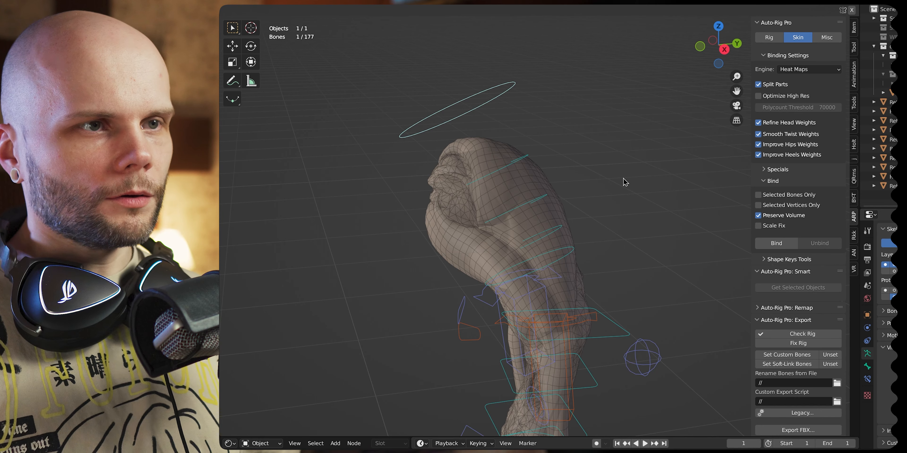
Test-rotate the lower skull controller from side and front views to check the head deformation
middle_click_drag(607, 184, 651, 184)
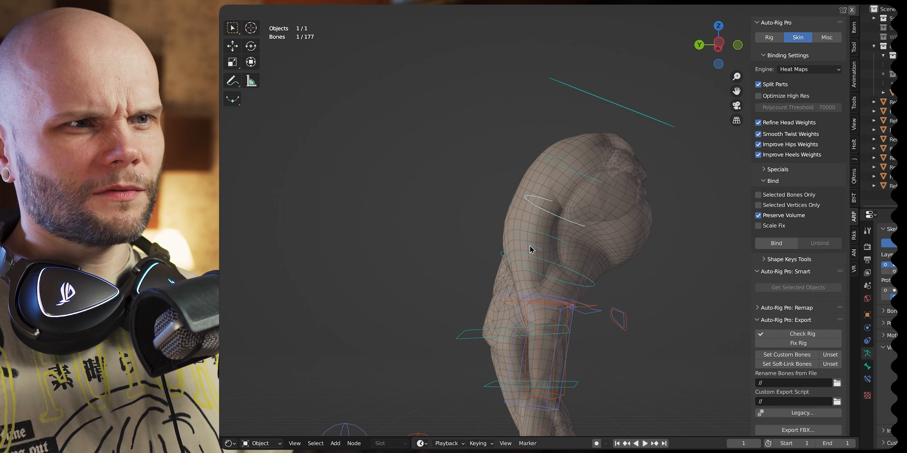
key("r")
left_click(687, 201)
middle_click_drag(687, 201, 611, 176)
key("r")
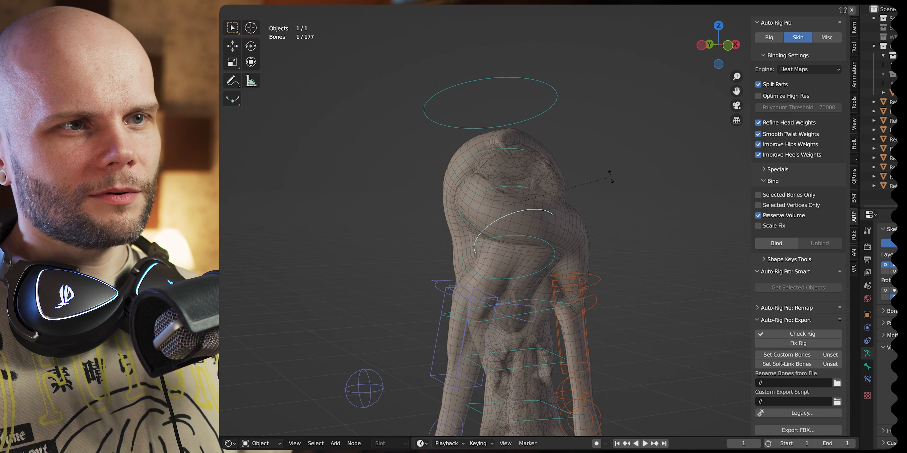
left_click(603, 207)
middle_click_drag(603, 207, 672, 206)
key("r")
right_click(675, 189)
Try rotating the neck ring controller and the head controller, cancelling each rotation
left_click(530, 274)
key("r")
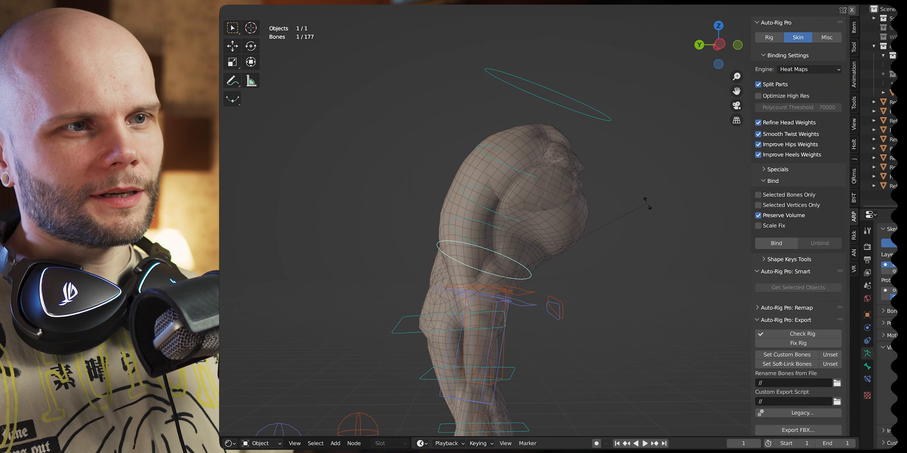
right_click(667, 257)
key("r")
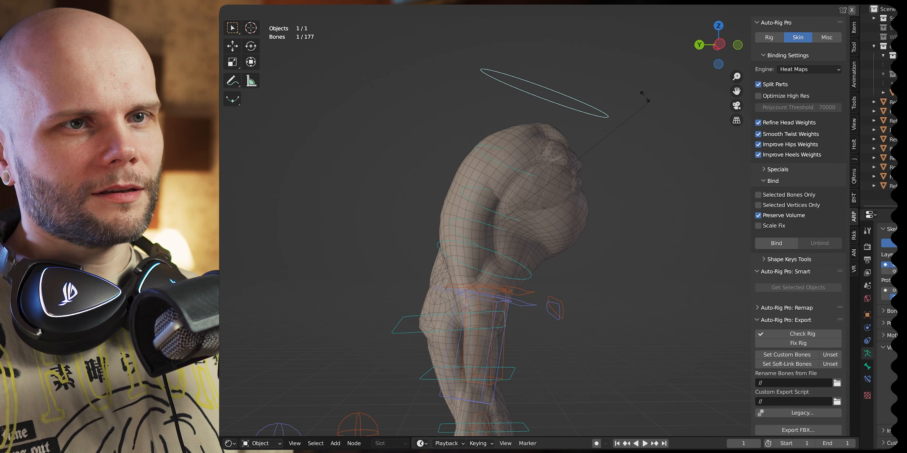
right_click(642, 99)
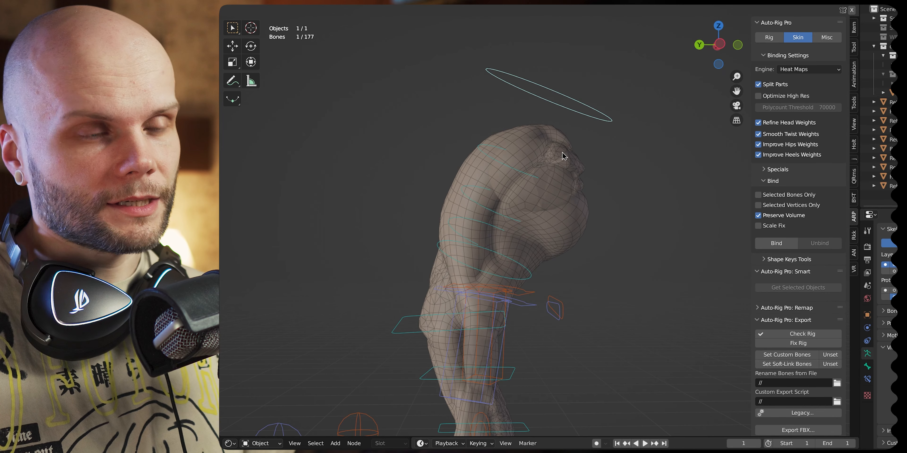
middle_click_drag(561, 156, 612, 181)
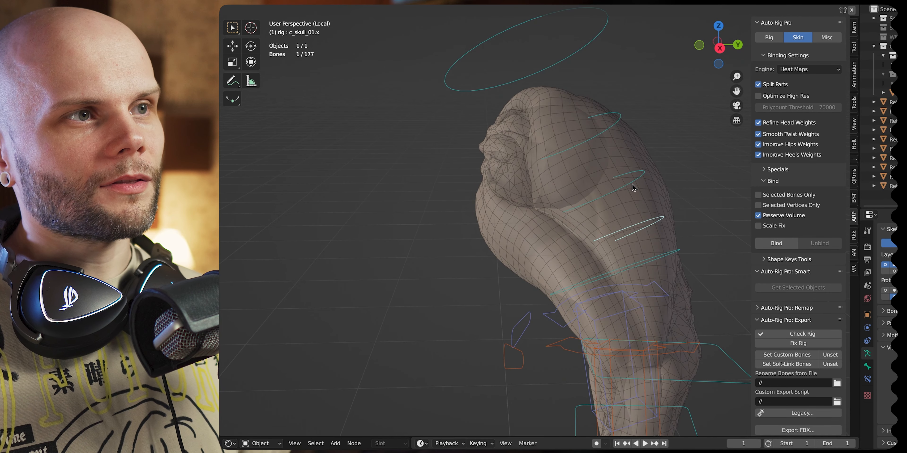
Try rotating the c_skull_03.x and c_skull_02.x controllers to check their influence on the head mesh
left_click(600, 137)
middle_click_drag(600, 137, 653, 147)
key("r")
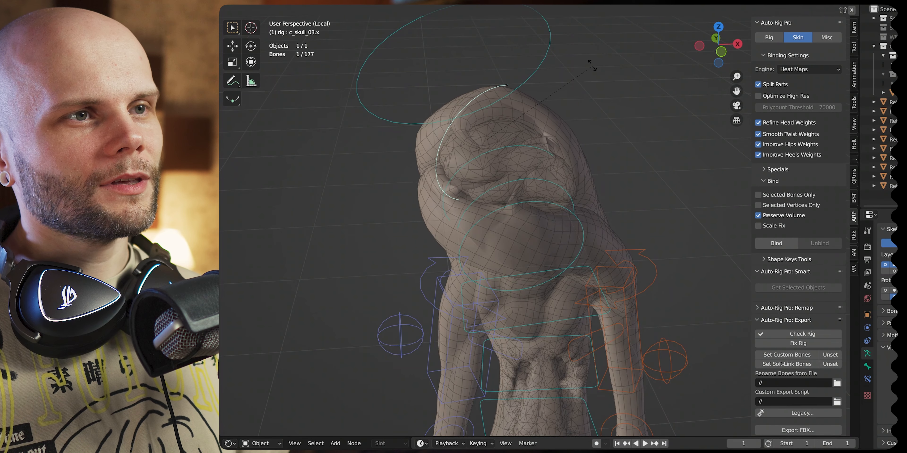
right_click(526, 243)
middle_click_drag(528, 218, 609, 194)
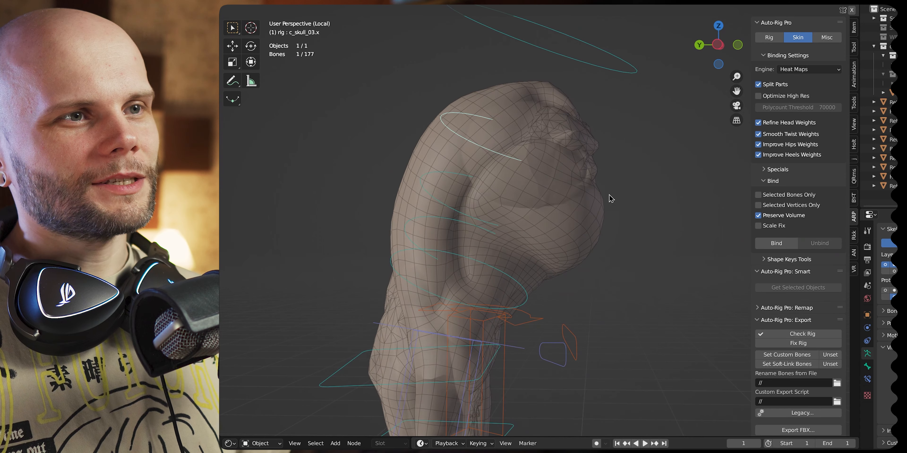
left_click(432, 195)
key("r")
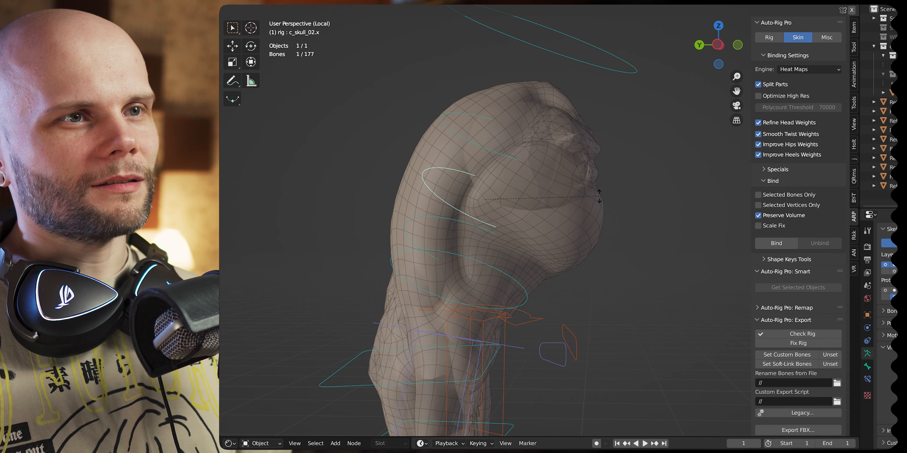
middle_click_drag(605, 263, 676, 160)
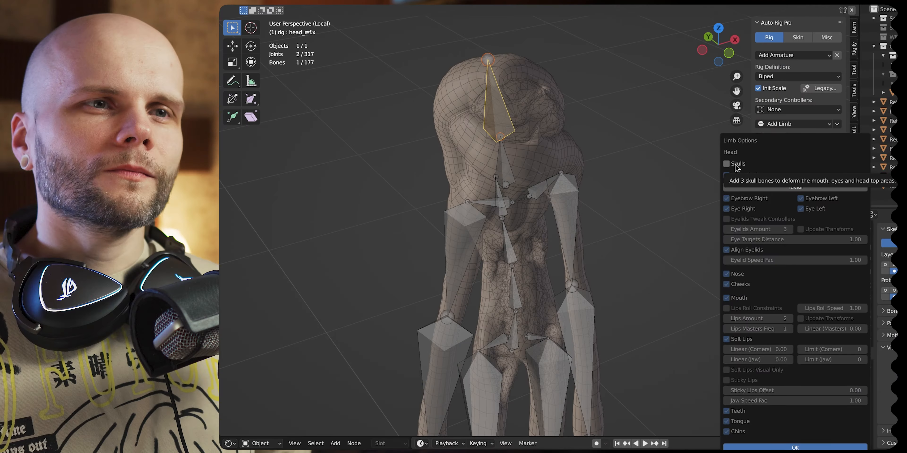
Apply the head's Limb Options with Skulls disabled and regenerate the controllers with Match to Rig
left_click(796, 448)
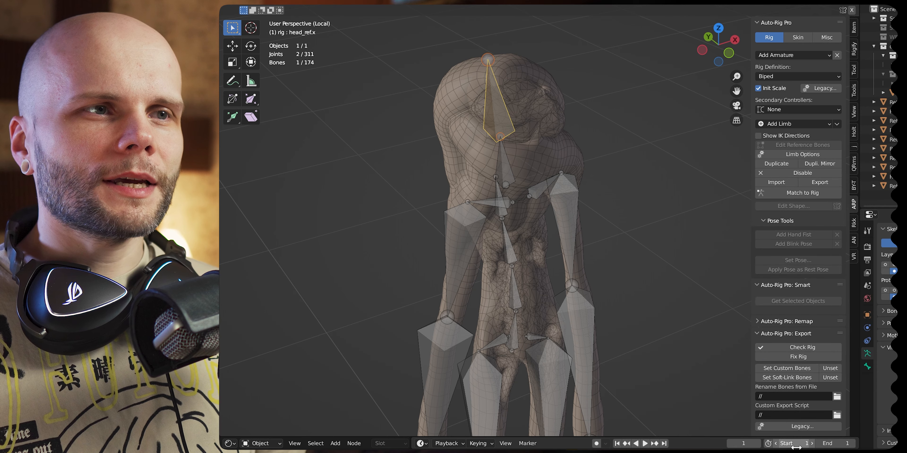
left_click(807, 194)
middle_click_drag(674, 169, 577, 146)
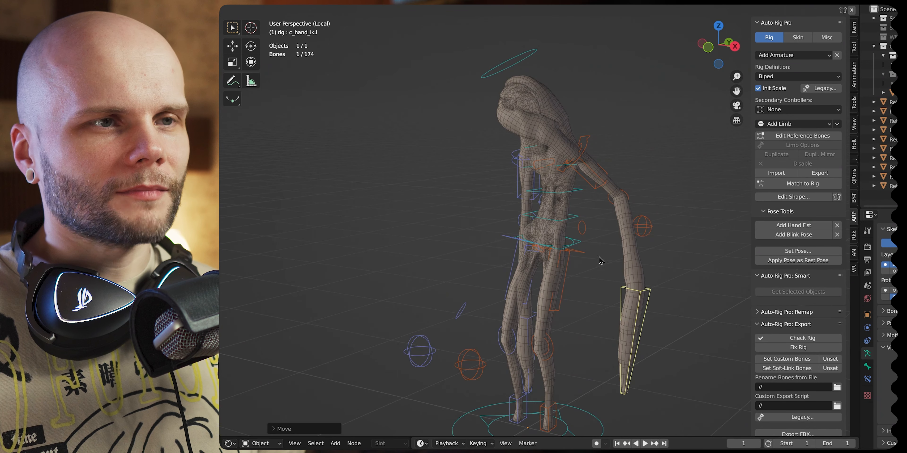
Inspect the posed left arm and undo the left hand IK controller's test move
scroll(599, 259, "up", 2)
middle_click_drag(599, 259, 624, 192)
scroll(618, 212, "down", 3)
scroll(626, 194, "up", 3)
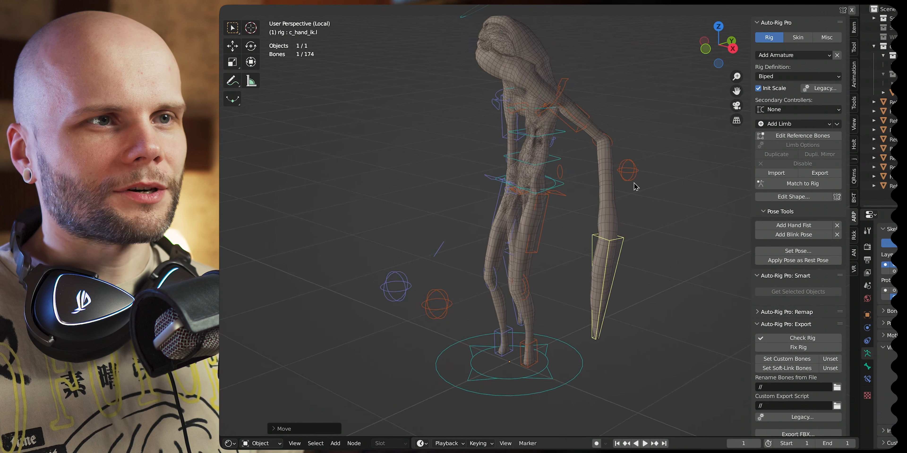
middle_click_drag(670, 173, 642, 153)
key("ctrl+z")
key("ctrl+z")
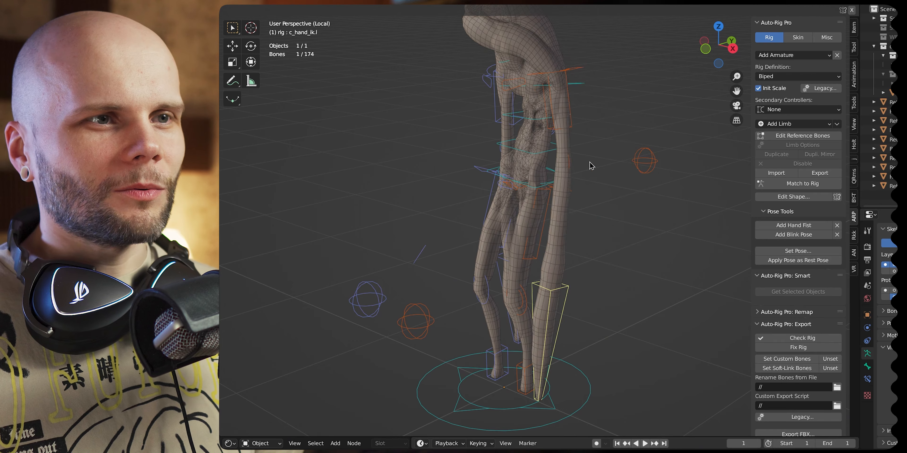
Try moving the c_root_master.x controller sideways to check how the waist and shoulders respond, cancelling each move
middle_click_drag(591, 166, 650, 175)
scroll(571, 210, "up", 2)
scroll(564, 207, "down", 1)
left_click(549, 201)
key("g")
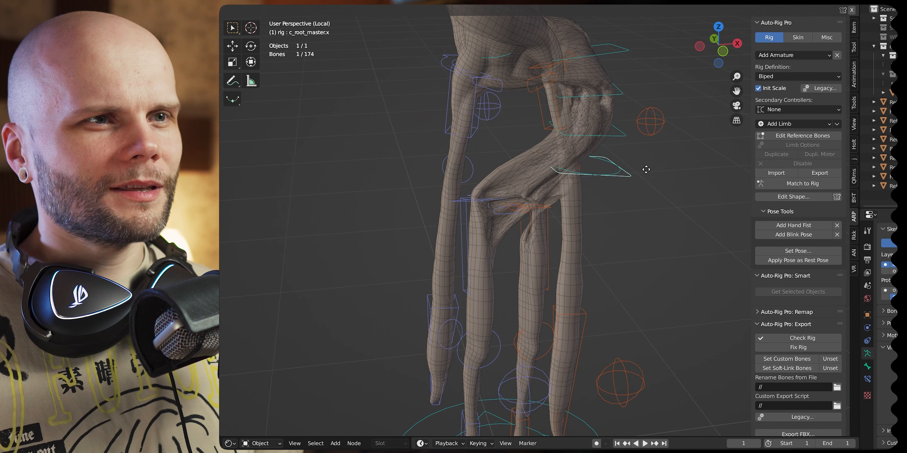
right_click(578, 173)
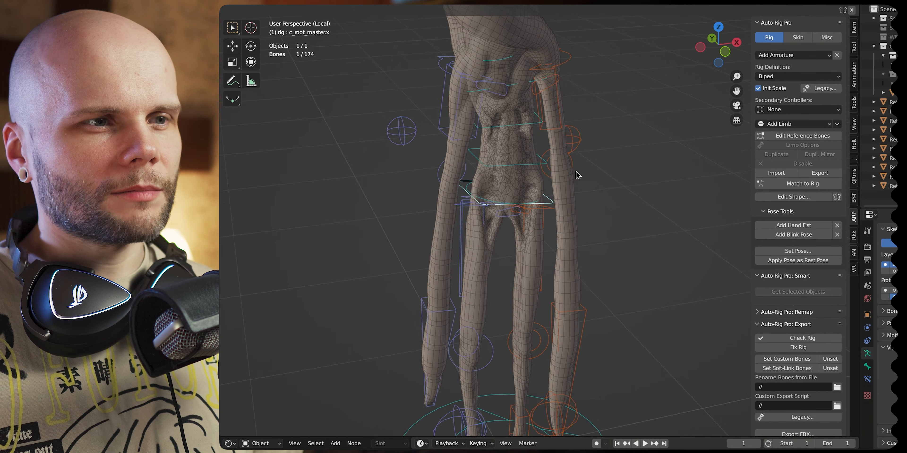
key("g")
middle_click_drag(577, 173, 529, 160)
right_click(662, 166)
Try moving the c_root_master.x controller downward, cancel the move, and inspect the shoulder area up close
middle_click_drag(530, 160, 526, 217, "shift")
scroll(507, 225, "up", 1)
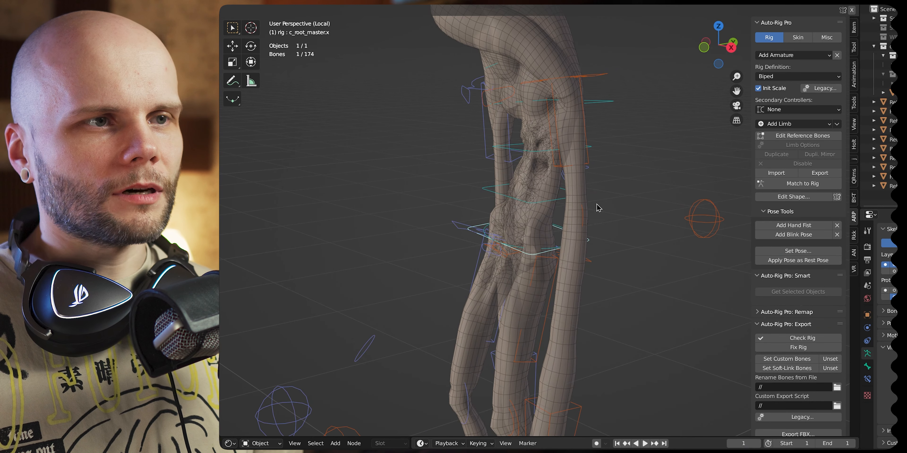
middle_click_drag(598, 207, 672, 217)
key("g")
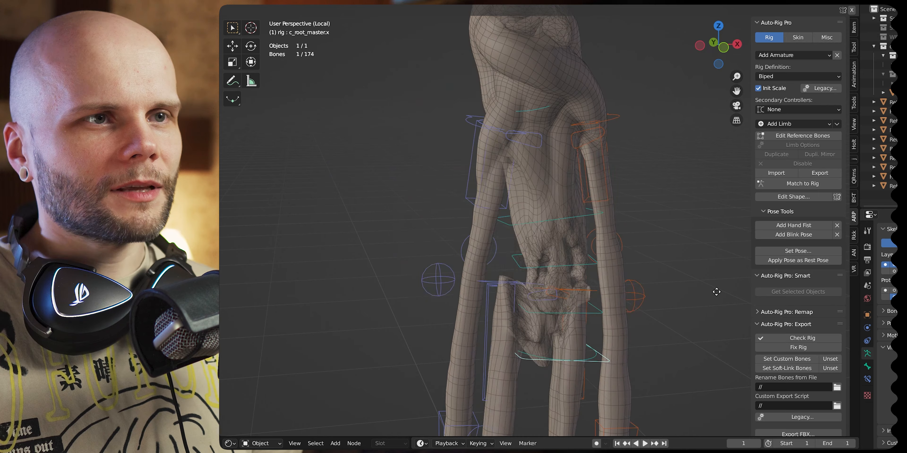
right_click(598, 132)
middle_click_drag(601, 129, 616, 180)
scroll(609, 145, "up", 2)
middle_click_drag(617, 180, 606, 180)
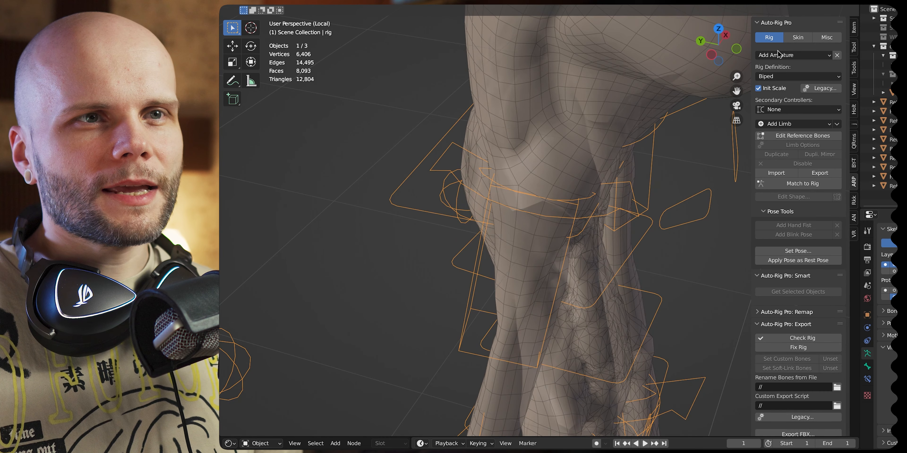
Edit the rig's bones and parent the right and left shoulder bones to c_spine_03.x with Keep Offset
left_click(802, 136)
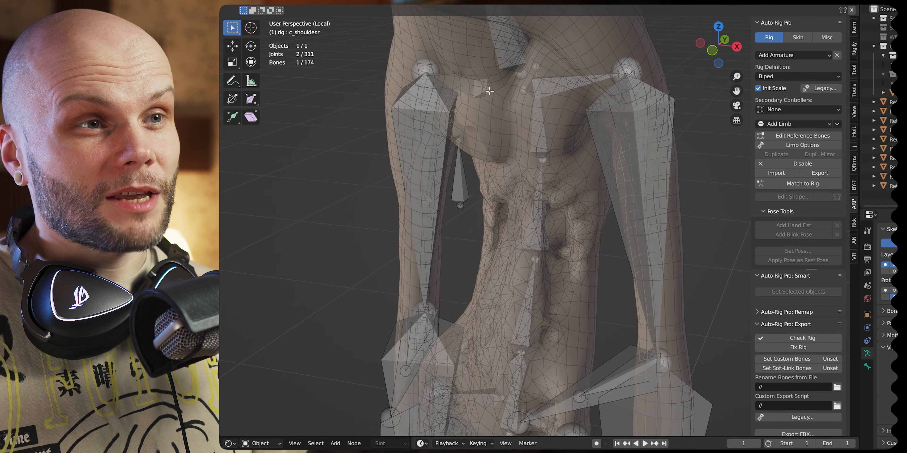
middle_click_drag(489, 91, 585, 121)
left_click(463, 143)
key("Tab")
key("Tab")
left_click(590, 155)
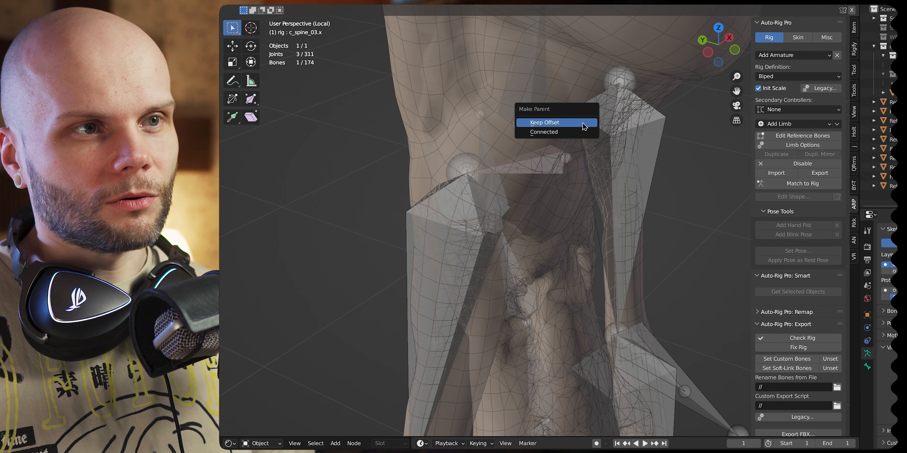
left_click(582, 124)
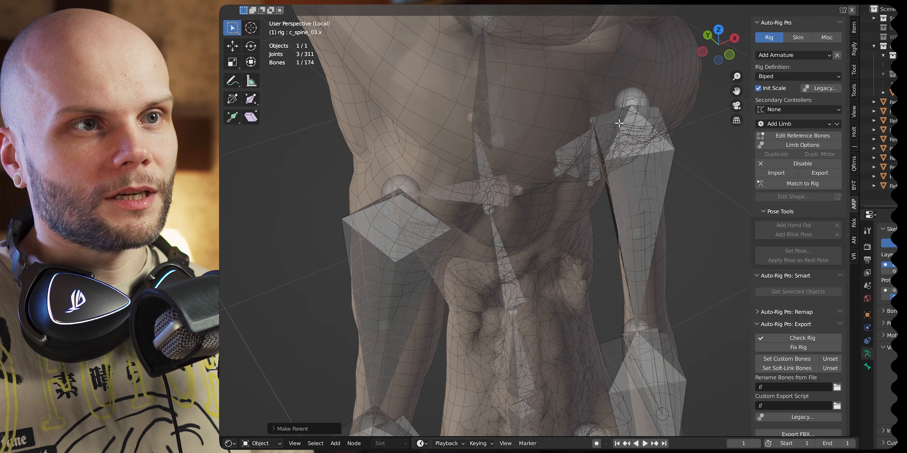
key("ctrl+p")
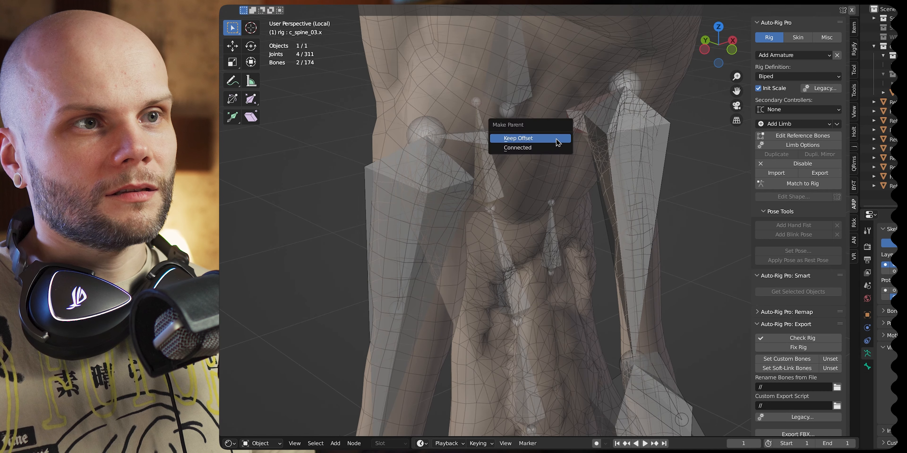
left_click(557, 139)
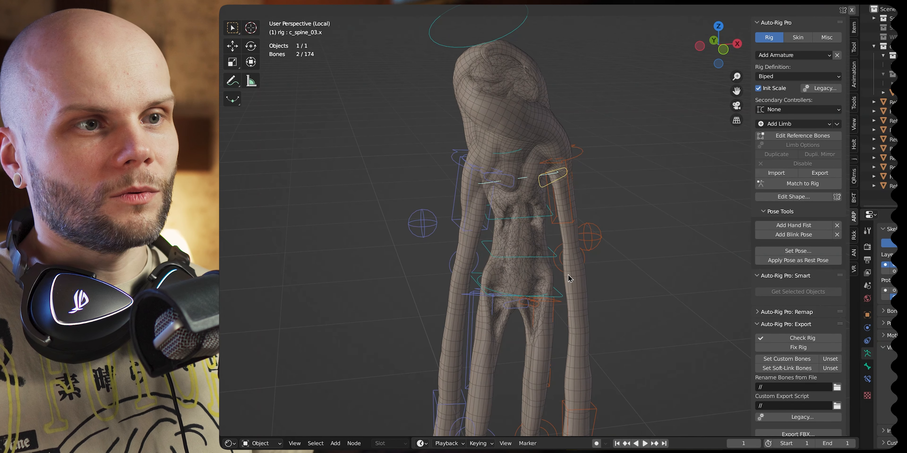
Test-move the c_root_master.x controller with the new shoulder parenting, cancel the move, and return the rig to Edit Mode
key("g")
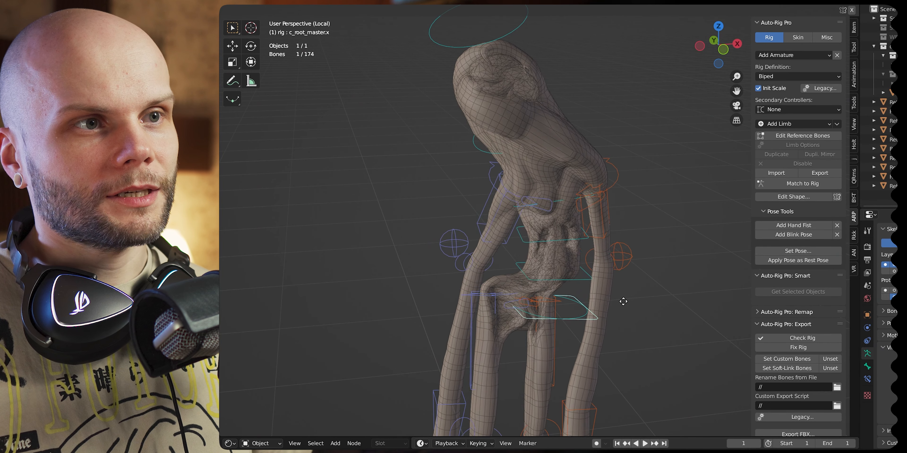
right_click(552, 296)
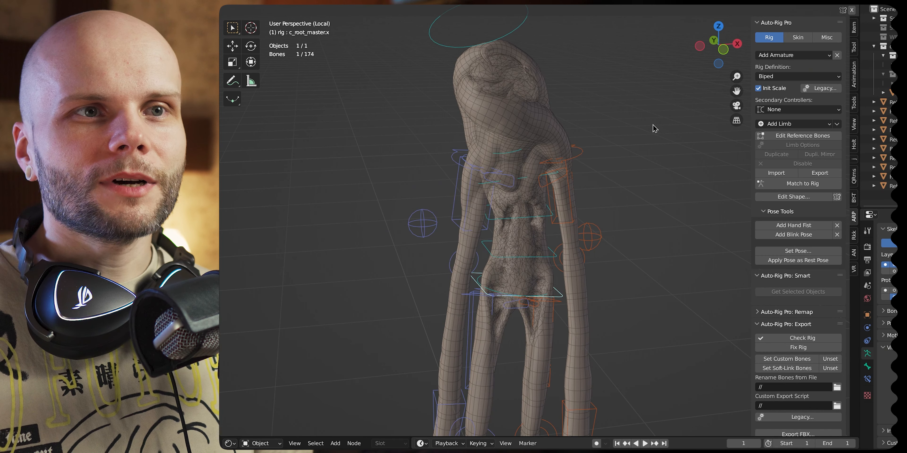
key("ctrl+Tab")
left_click(626, 126)
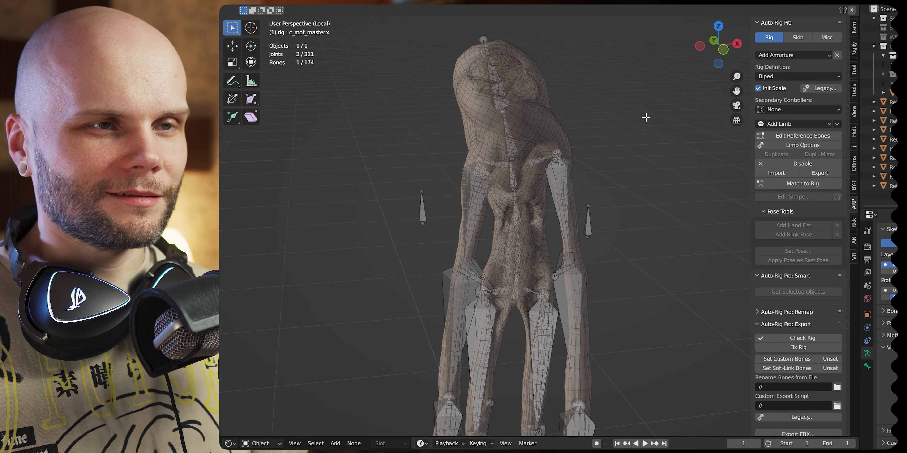
Inspect the shoulder and hip reference bones up close, and regenerate the rig from them with Match to Rig
scroll(559, 126, "up", 6)
mouse_move(559, 126)
middle_mouse_down()
mouse_move(552, 135)
mouse_move(570, 136)
middle_mouse_up()
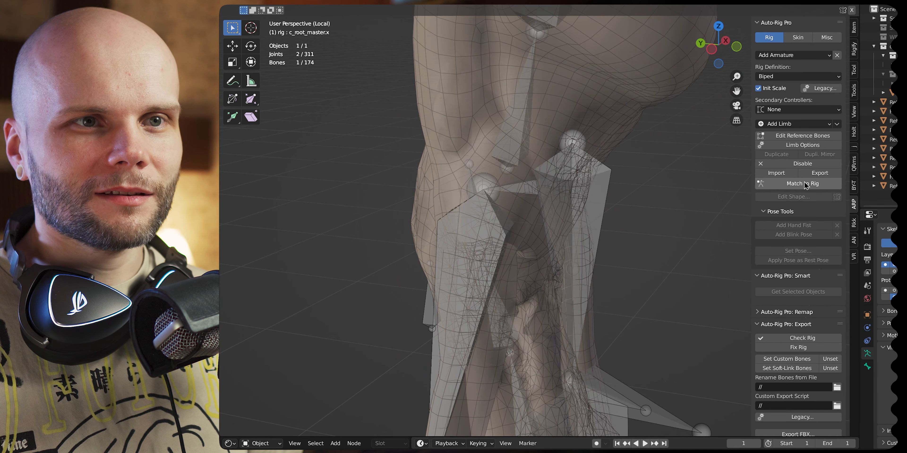
middle_click_drag(625, 120, 614, 179)
scroll(582, 173, "down", 8)
scroll(581, 176, "up", 8)
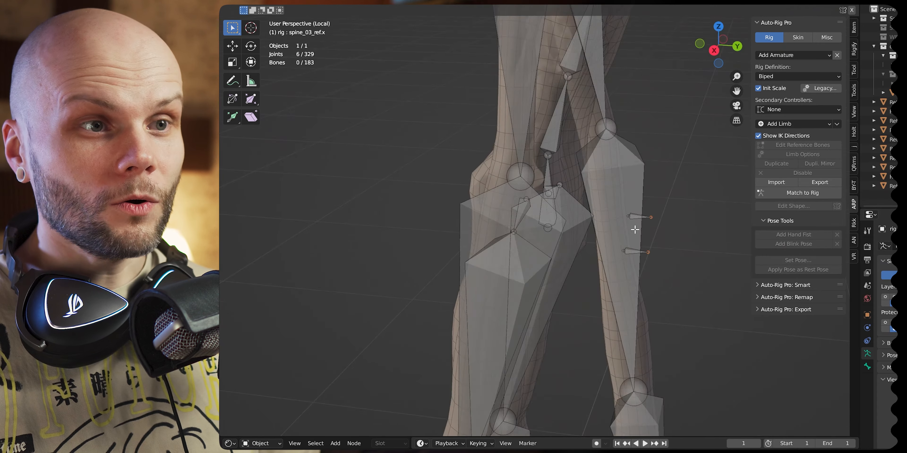
middle_click_drag(598, 246, 591, 218)
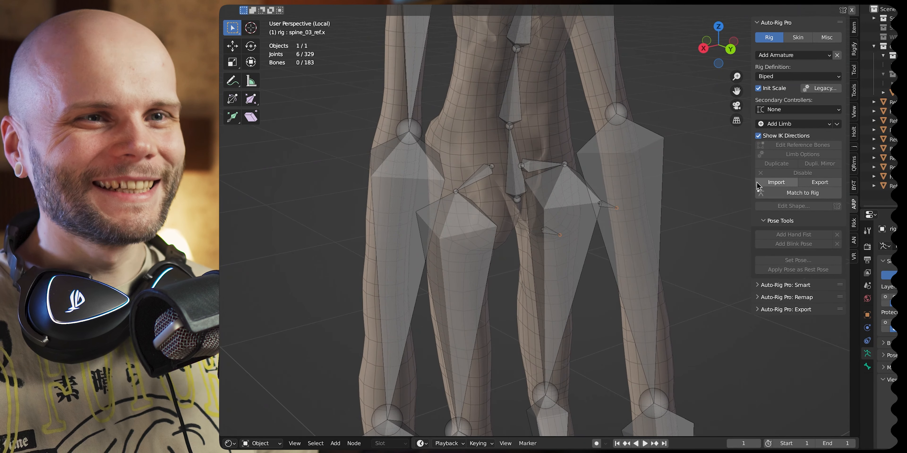
left_click(802, 194)
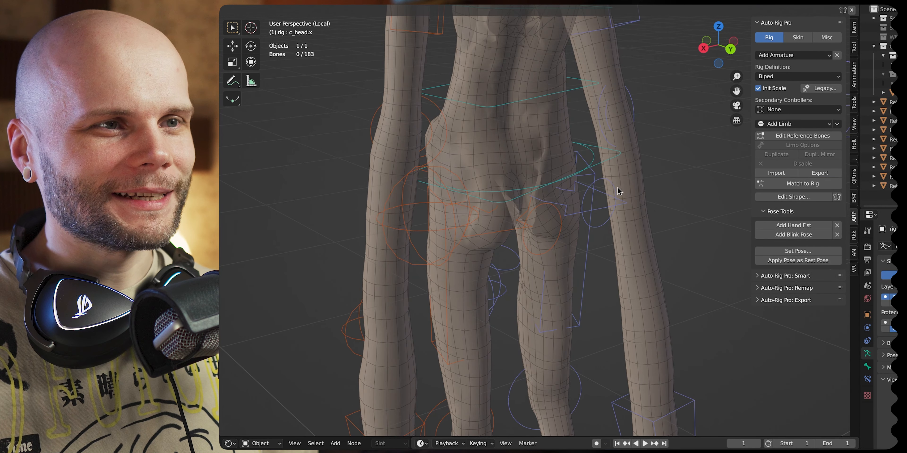
Try moving the c_bot_bend.r buttock controller, cancel the move, and select the c_bot_bend.l controller
middle_click_drag(523, 218, 498, 249)
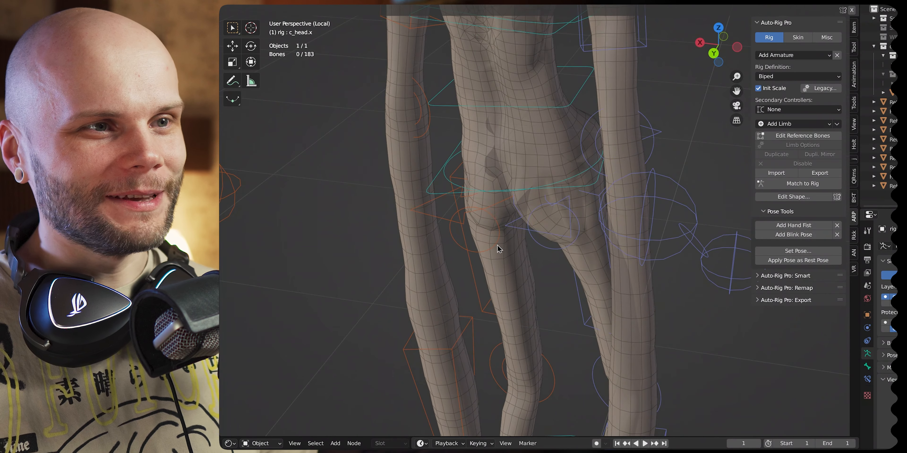
left_click(530, 225)
middle_click_drag(531, 225, 629, 250)
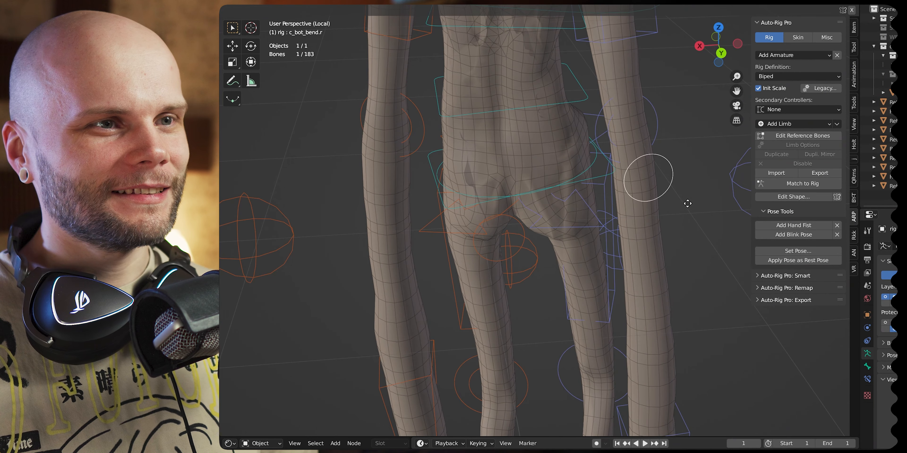
right_click(610, 228)
key("Tab")
middle_click_drag(549, 201, 535, 246)
key("Tab")
left_click(654, 293)
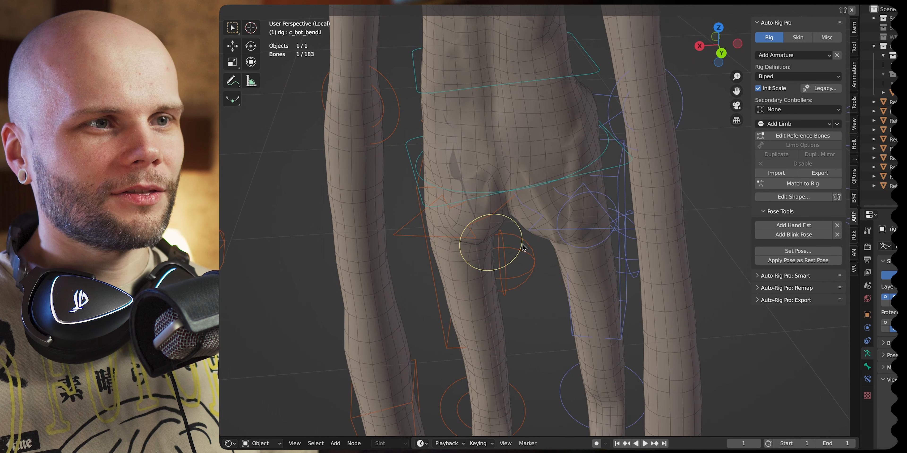
mouse_move(560, 217)
middle_mouse_down()
mouse_move(591, 251)
mouse_move(559, 217)
middle_mouse_up()
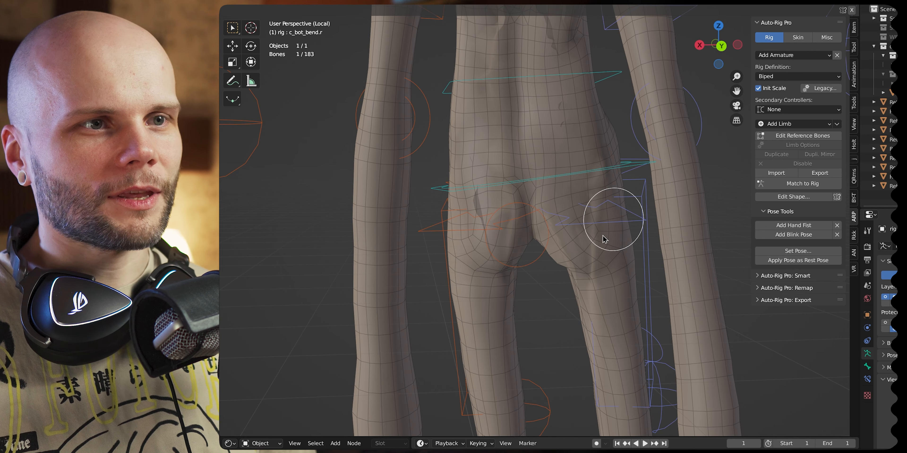
Unbind the body mesh from the rig and bind it again using the Heat Maps engine
left_click(537, 181)
middle_click_drag(543, 199, 719, 148)
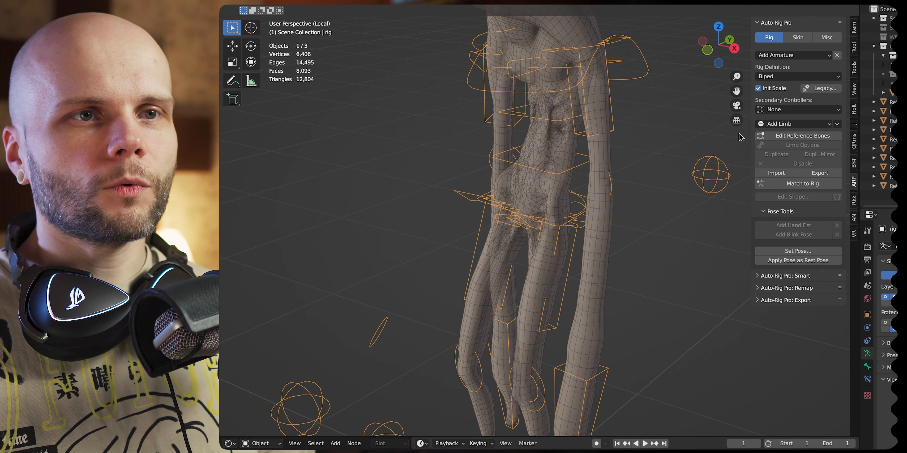
left_click(796, 38)
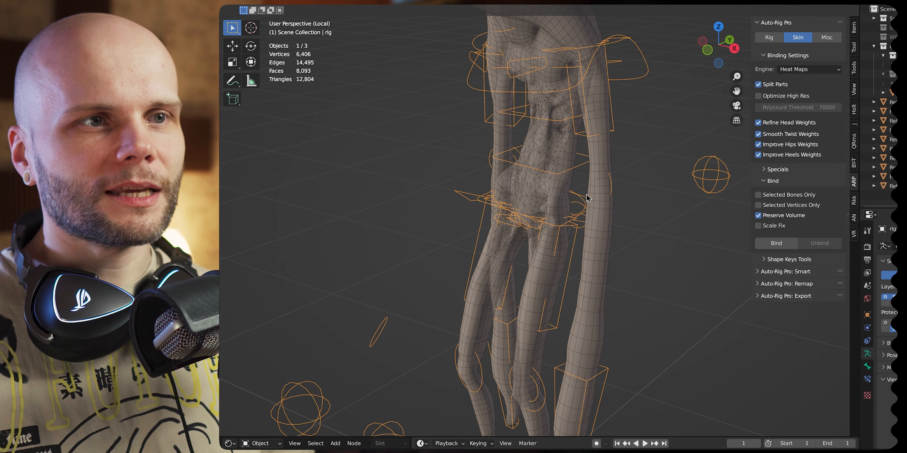
left_click(597, 239)
scroll(599, 240, "up", 3)
middle_click_drag(604, 243, 634, 248)
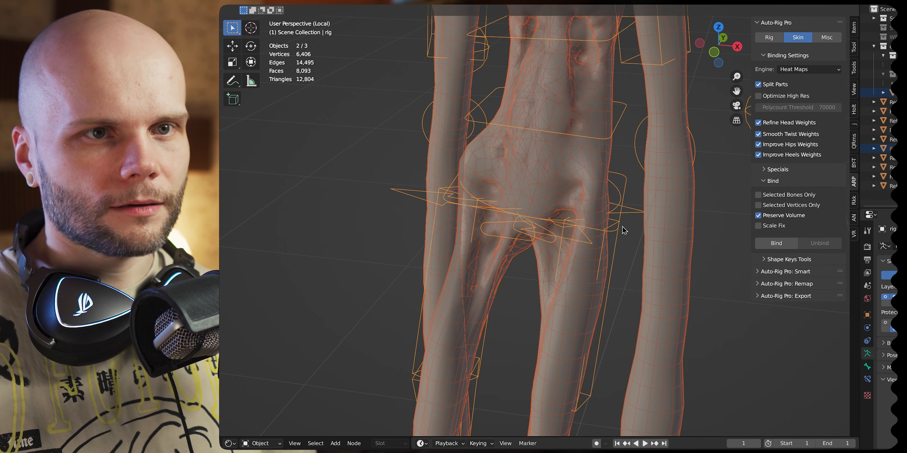
left_click(816, 245)
left_click(614, 230, "shift")
left_click(776, 243)
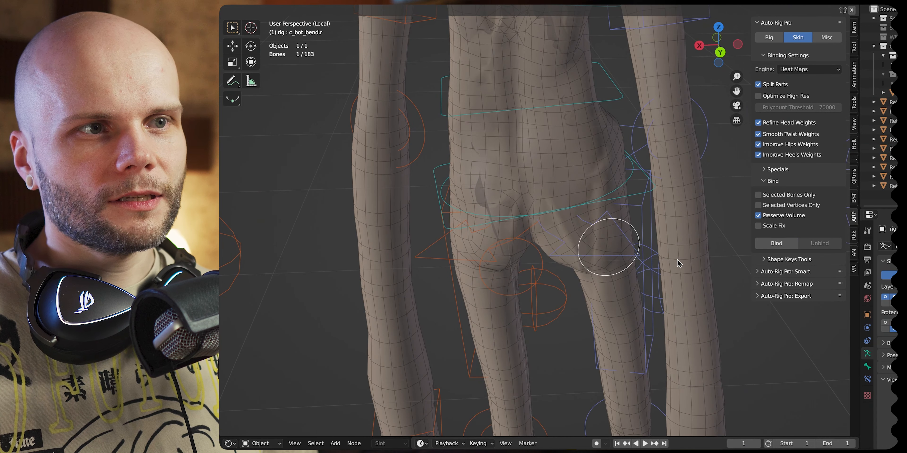
Try moving, rotating and scaling the c_bot_bend.l buttock controller to check the deformation, and clear its transforms
key("g")
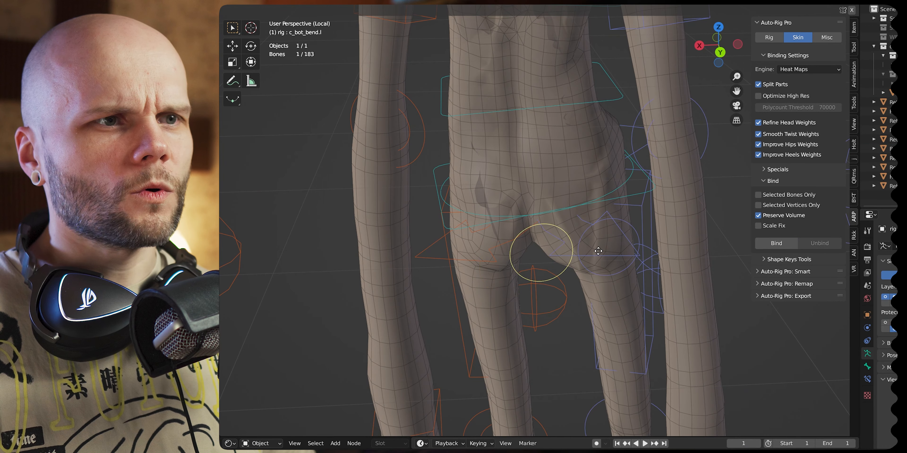
middle_click_drag(579, 266, 614, 229)
key("r")
left_click(589, 316)
middle_click_drag(589, 316, 583, 194)
key("s")
left_click(631, 234)
key("q")
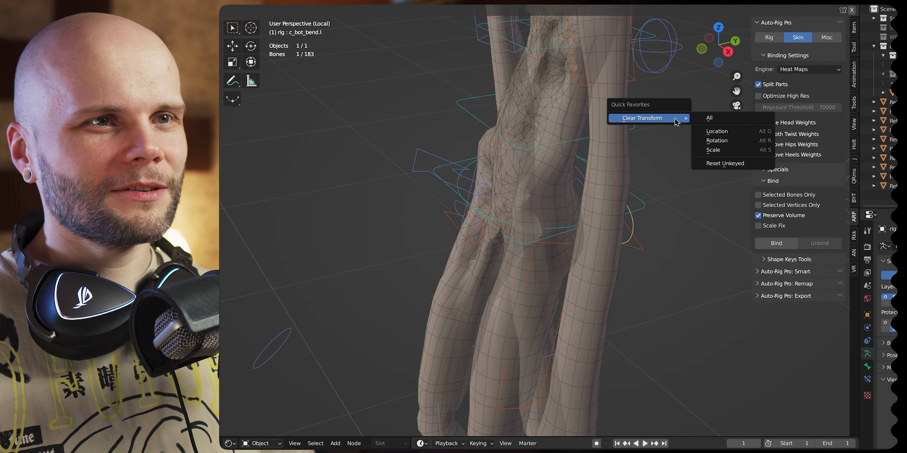
left_click(791, 2)
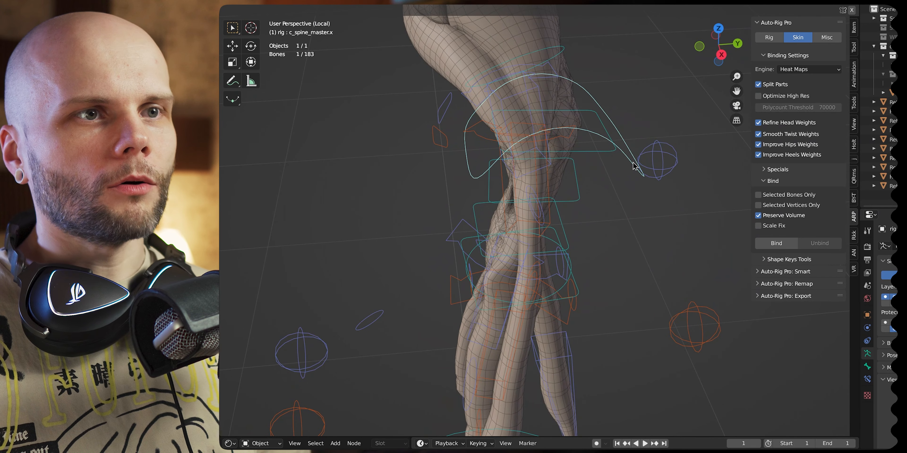
Test-rotate the c_spine_master.x controller from several viewing angles to check the torso bend, cancelling each rotation
middle_click_drag(633, 165, 627, 159)
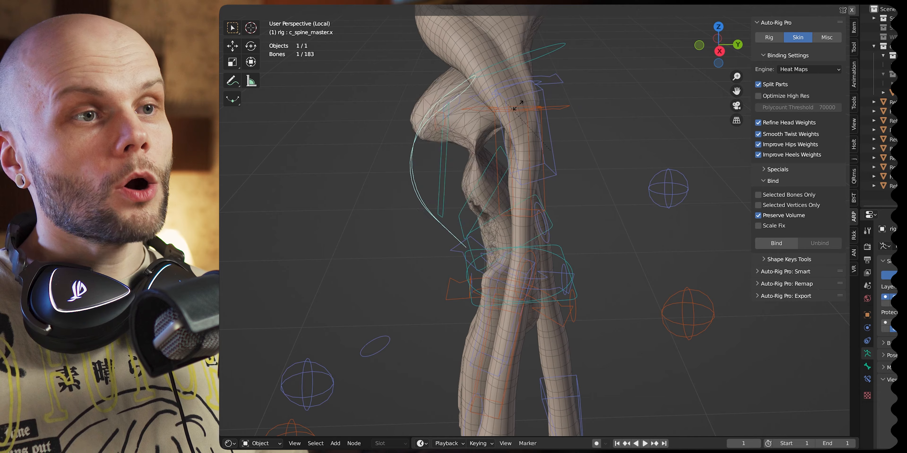
right_click(584, 189)
mouse_move(584, 188)
middle_mouse_down()
mouse_move(643, 181)
mouse_move(581, 193)
middle_mouse_up()
key("r")
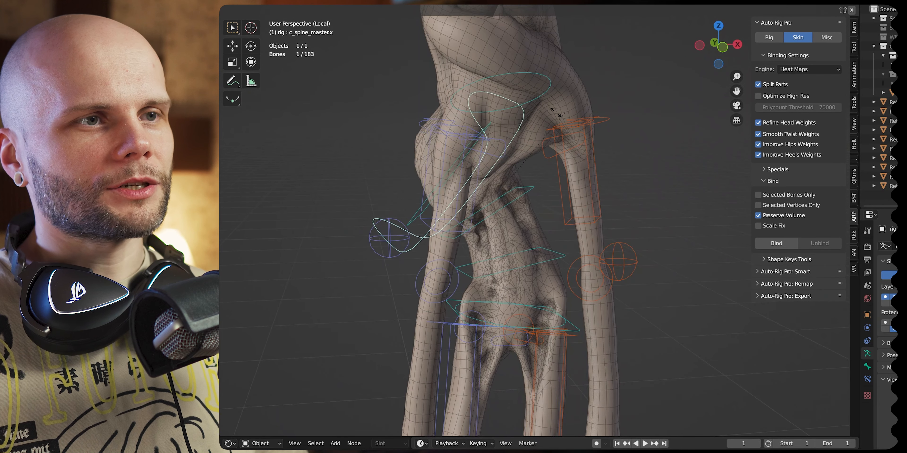
right_click(599, 281)
middle_click_drag(599, 282, 601, 167)
key("r")
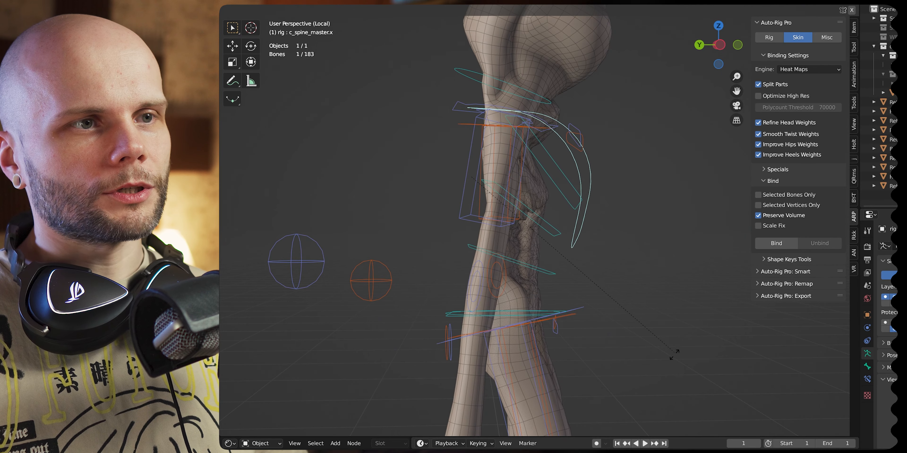
right_click(528, 146)
middle_click_drag(591, 171, 541, 174)
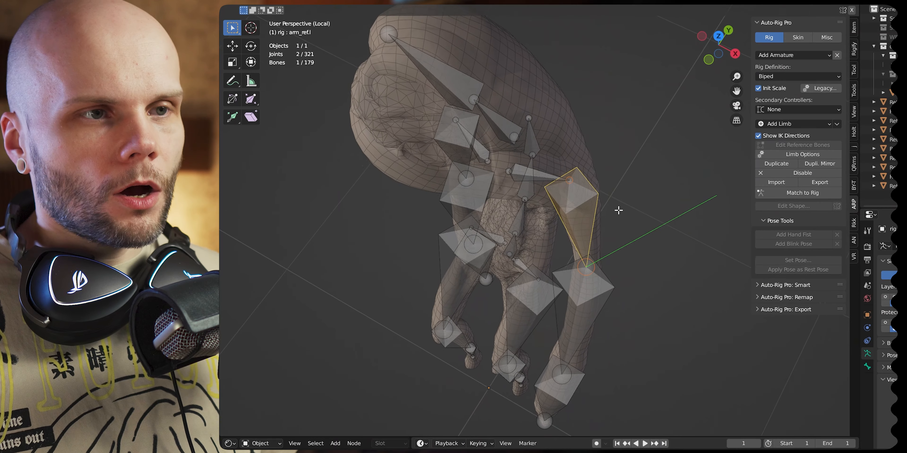
Rotate the arm_ref.l bone slightly around the Z axis to adjust the left elbow's IK direction
middle_click_drag(619, 210, 642, 217)
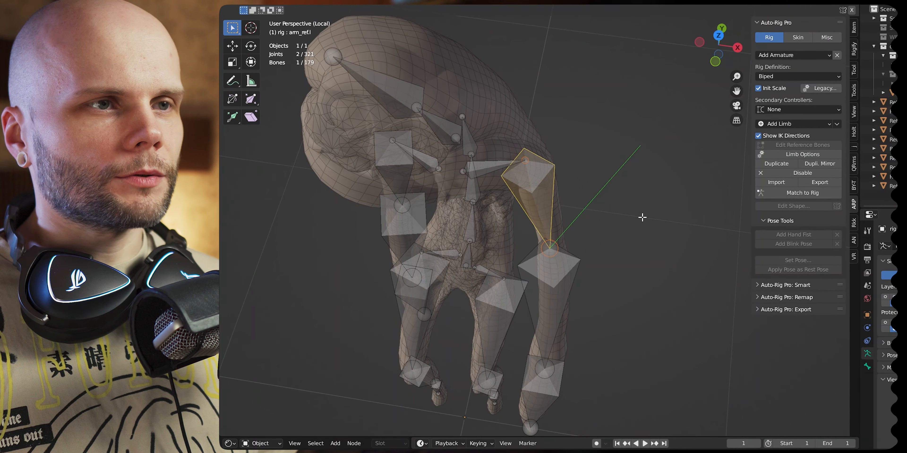
key("r")
key("z")
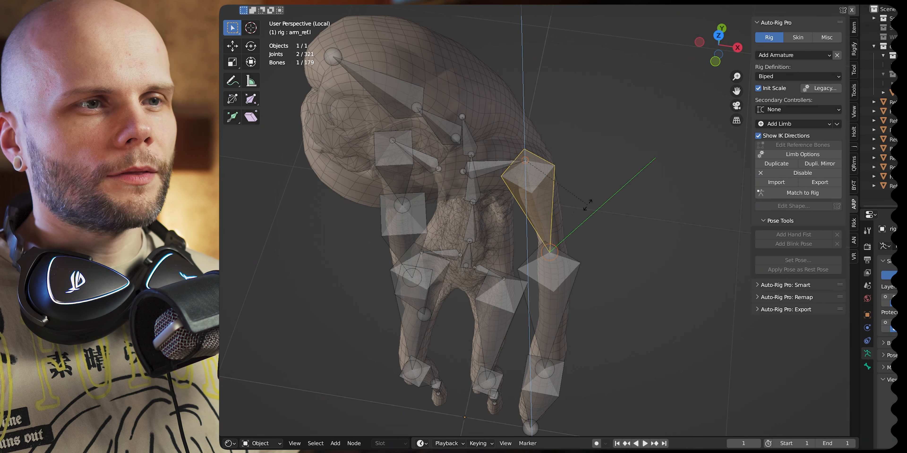
left_click(573, 217)
mouse_move(573, 217)
middle_mouse_down()
mouse_move(475, 168)
mouse_move(583, 217)
mouse_move(569, 214)
middle_mouse_up()
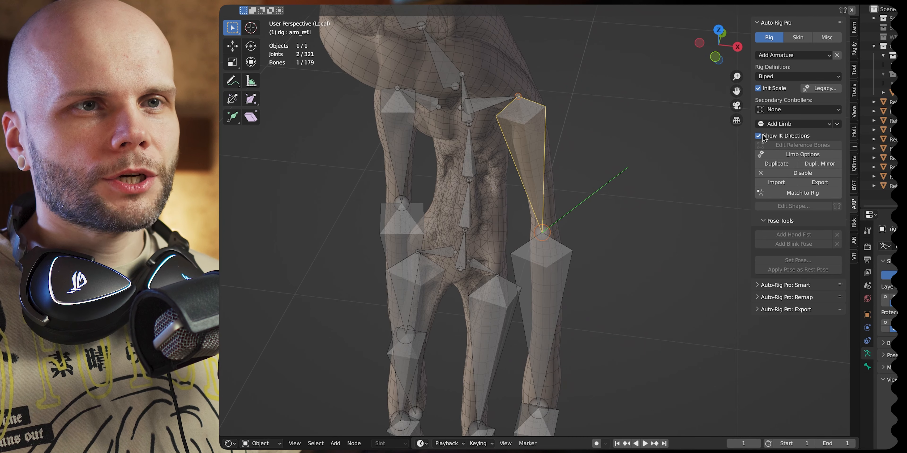
middle_click_drag(763, 139, 663, 181)
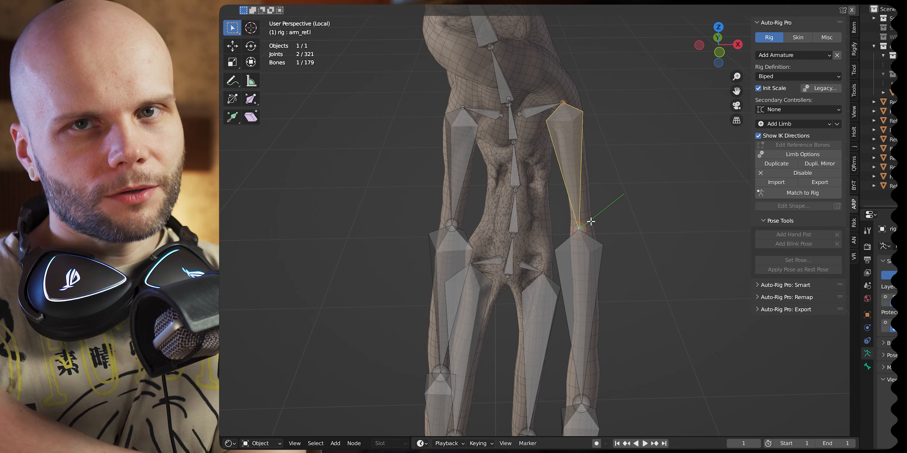
Examine the right elbow's IK direction and the placement of the shoulder reference bones
middle_click_drag(591, 219, 727, 211)
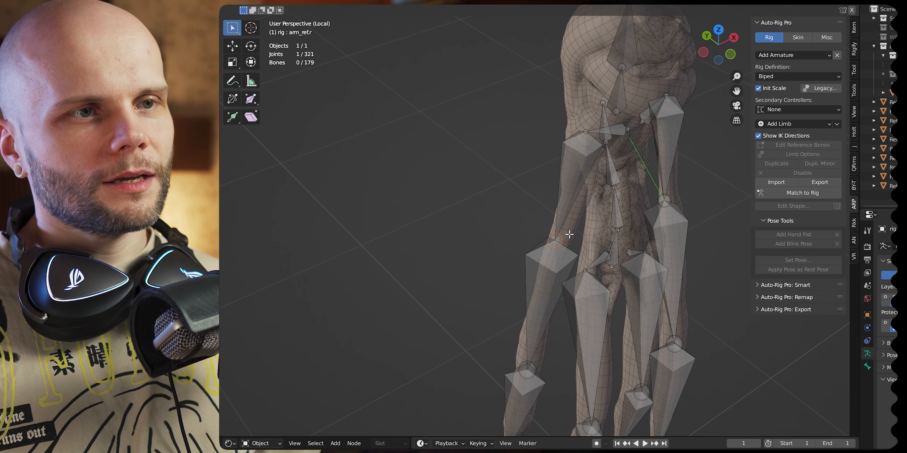
left_click(573, 213)
middle_click_drag(587, 308, 504, 113)
scroll(546, 184, "up", 4)
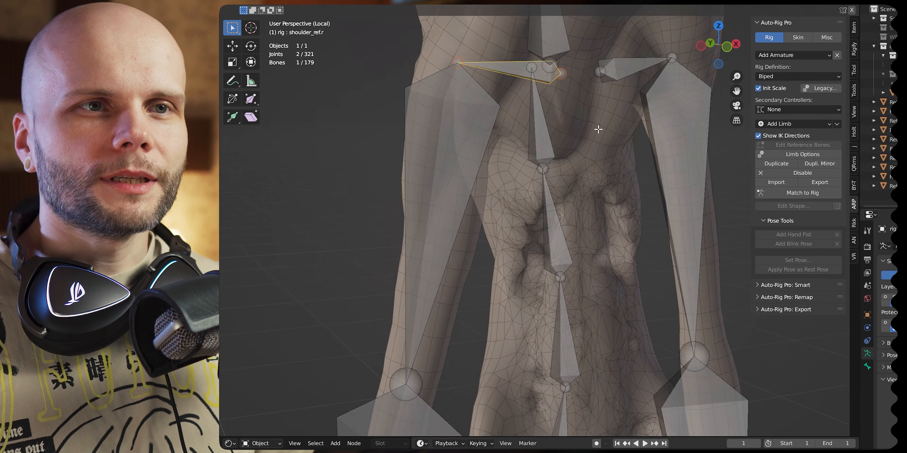
middle_click_drag(616, 112, 548, 196, "shift")
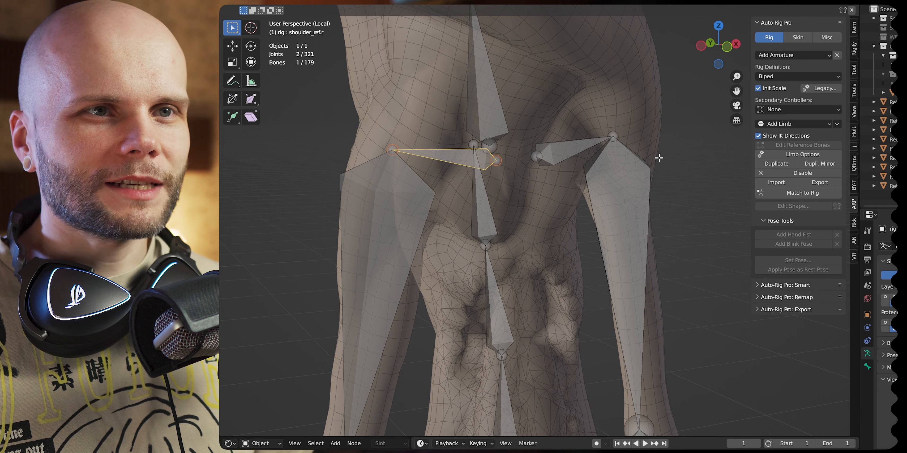
middle_click_drag(578, 160, 562, 174)
scroll(530, 300, "down", 7)
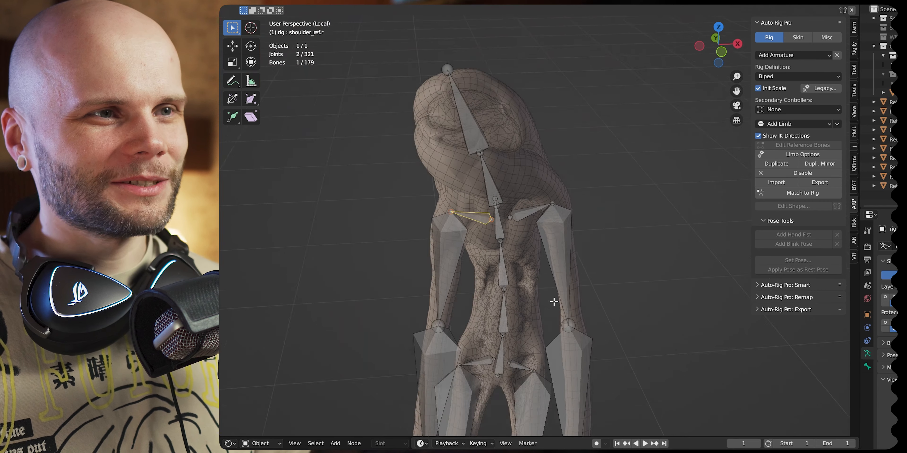
Parent the two hip bones on either side of the pelvis to root_ref.x with Keep Offset
scroll(584, 187, "up", 8)
middle_click_drag(586, 245, 591, 210, "shift")
scroll(564, 132, "down", 2)
middle_click_drag(557, 102, 591, 178, "shift")
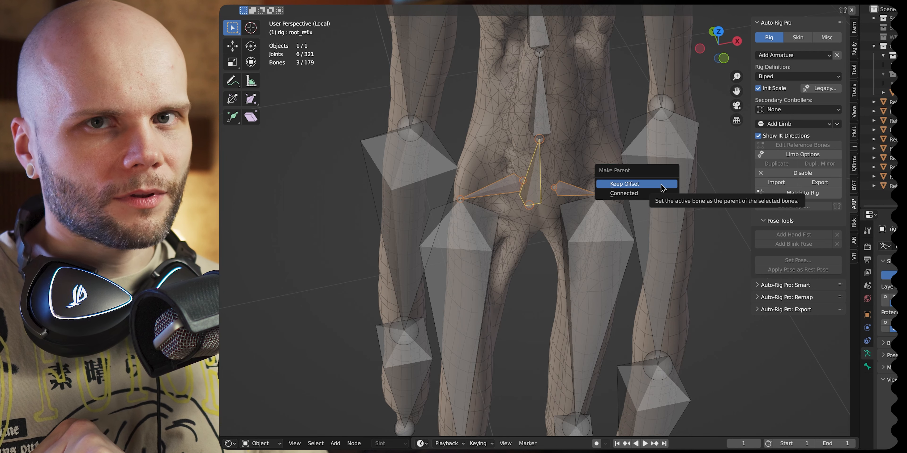
left_click(661, 184)
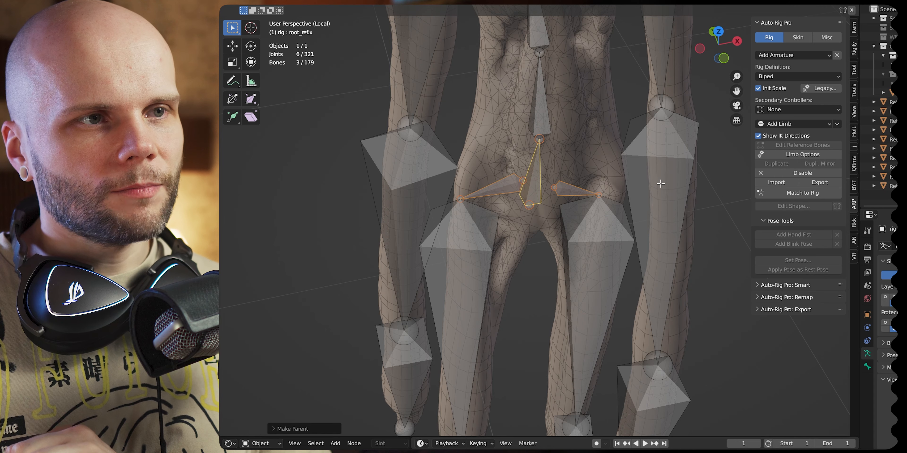
Parent the neck reference bone to spine_03_ref.x
scroll(598, 169, "down", 1)
middle_click_drag(612, 117, 627, 257, "shift")
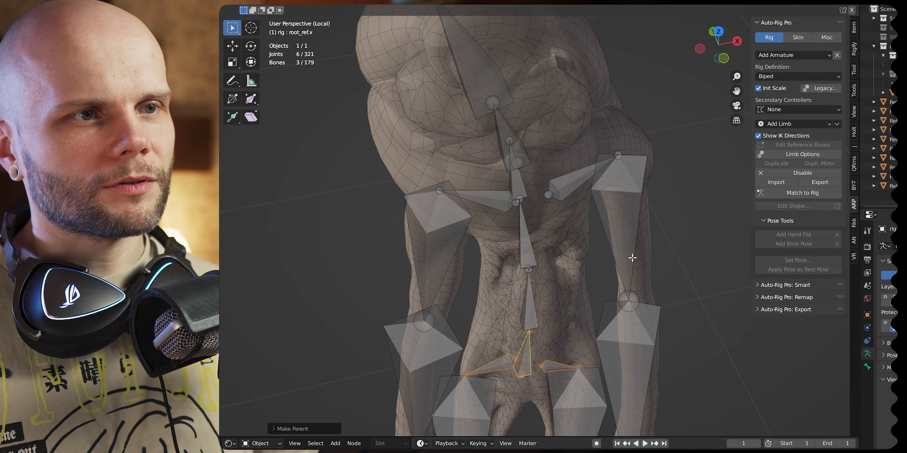
left_click(702, 245)
middle_click_drag(565, 198, 565, 214)
scroll(562, 179, "up", 1)
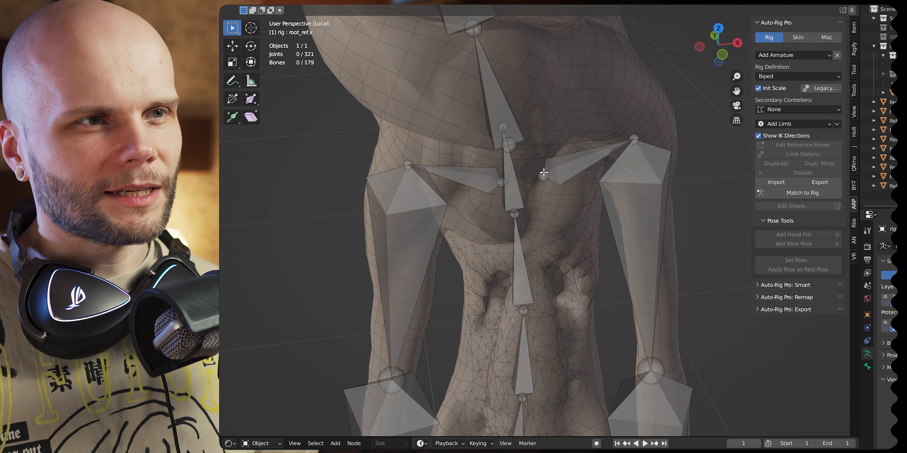
left_click(559, 167)
middle_click_drag(483, 174, 539, 124, "shift")
left_click(538, 124, "shift")
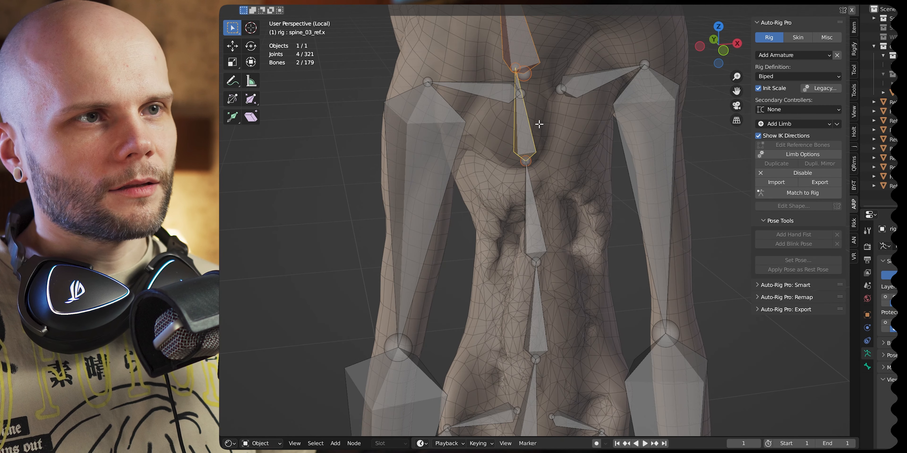
key("ctrl+p")
left_click(617, 106)
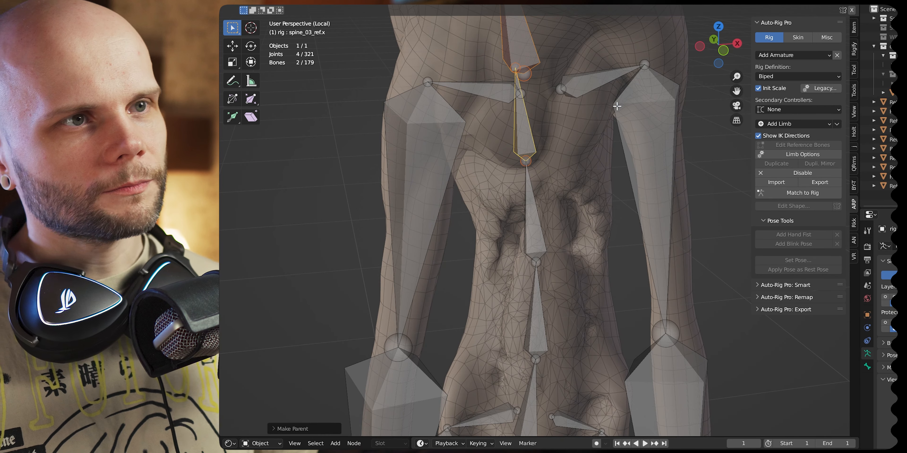
Rebuild the control rig from the reparented reference bones with Match to Rig
scroll(629, 162, "down", 3)
middle_click_drag(663, 152, 668, 247, "shift")
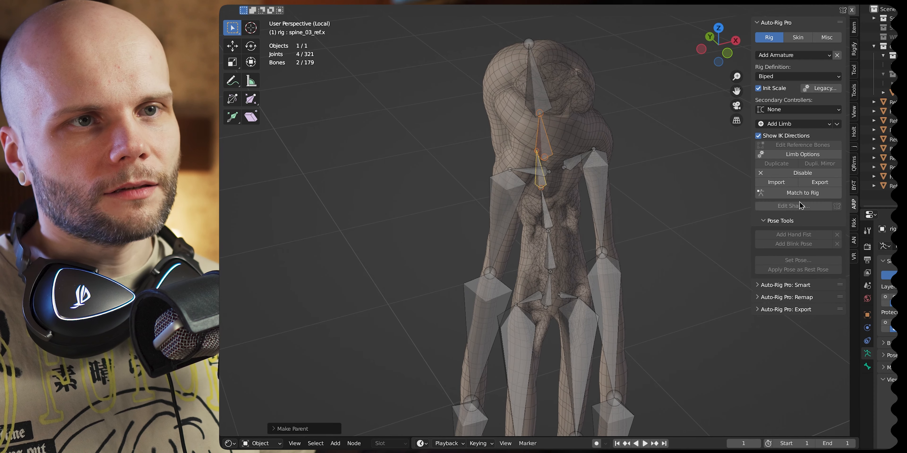
left_click(798, 192)
Move the root master controller downward to test how the legs bend in a crouch
scroll(618, 220, "down", 1)
middle_click_drag(617, 221, 588, 165, "shift")
left_click(562, 222)
key("g")
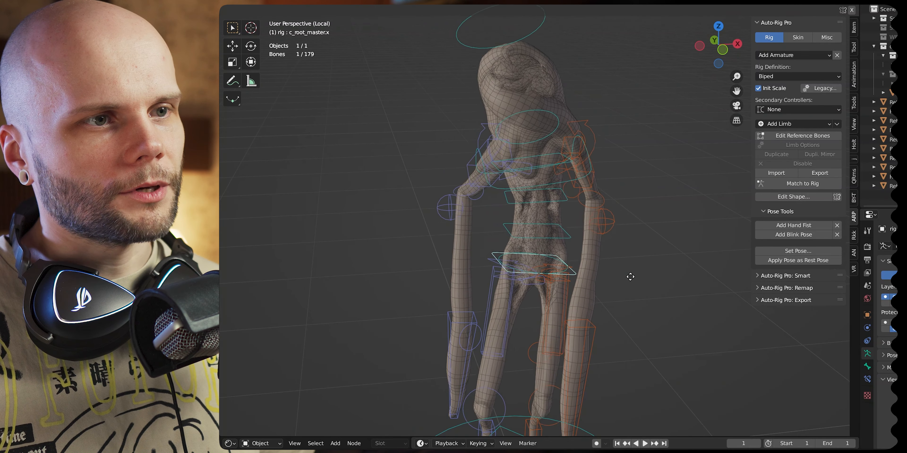
left_click(626, 279)
Select the left foot's IK controller, show its rig settings, and try rotating it
middle_click_drag(625, 279, 599, 189)
scroll(594, 211, "up", 3)
left_click(573, 266)
middle_click_drag(580, 264, 582, 249, "shift")
scroll(620, 255, "up", 2)
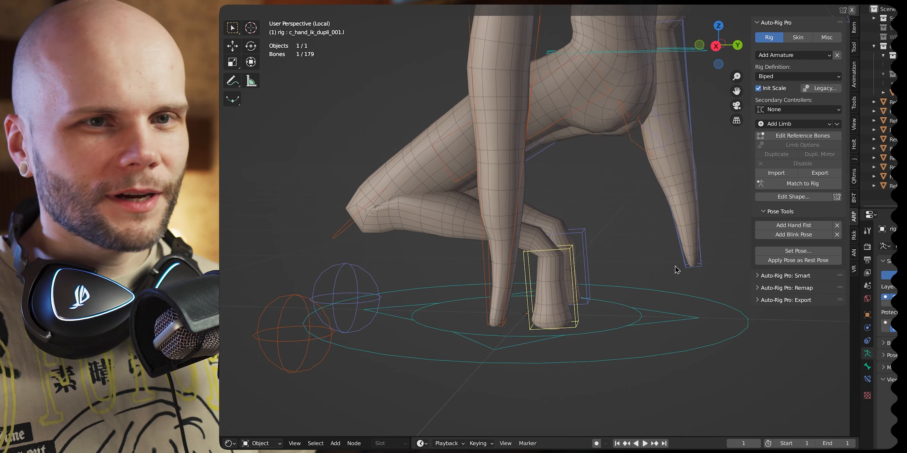
left_click(868, 231)
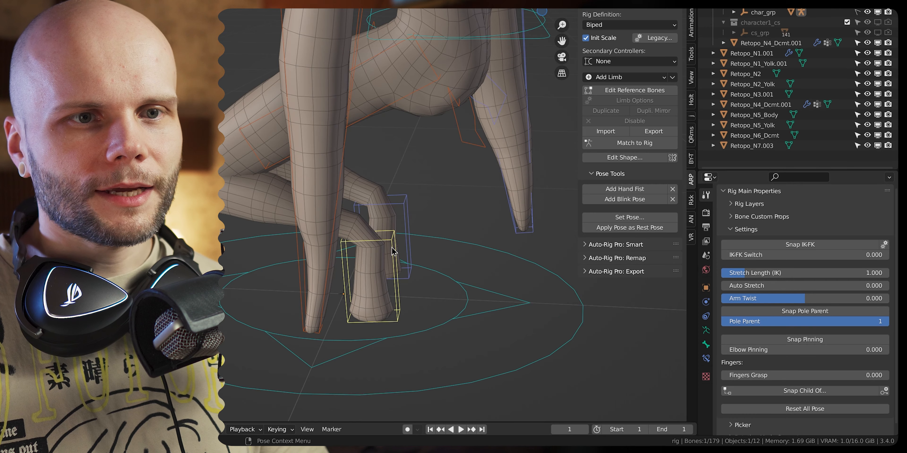
middle_click_drag(392, 247, 377, 236)
key("r")
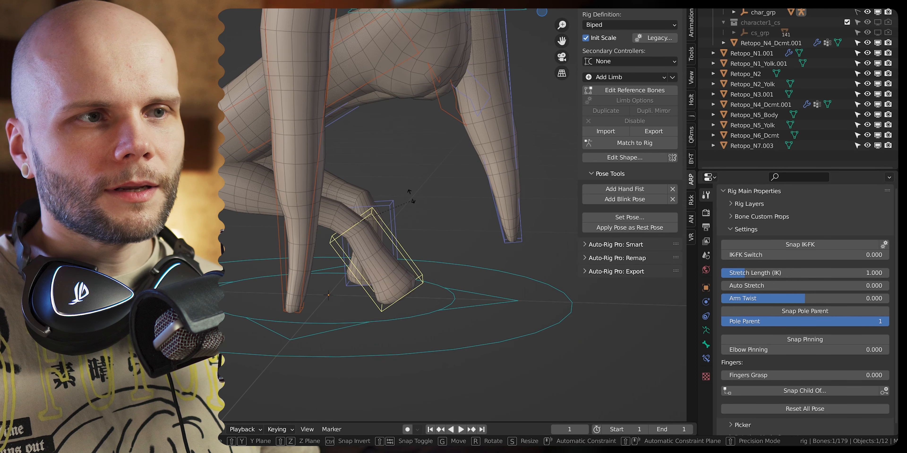
right_click(395, 148)
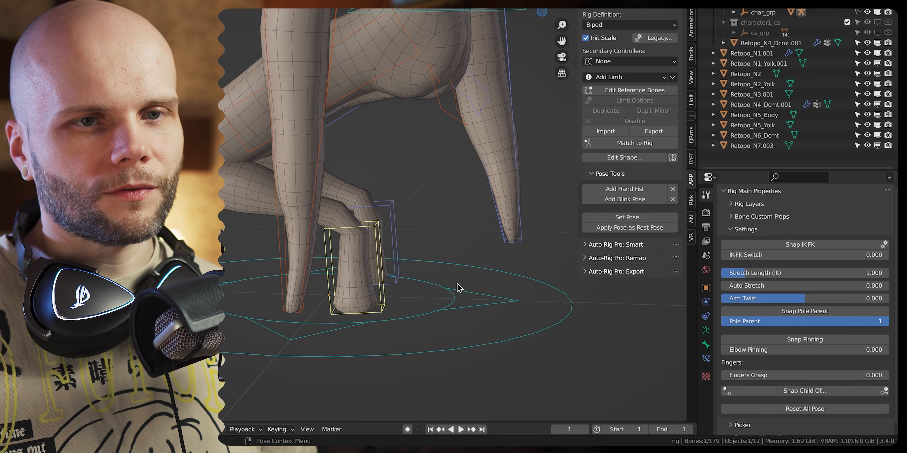
left_click(757, 217)
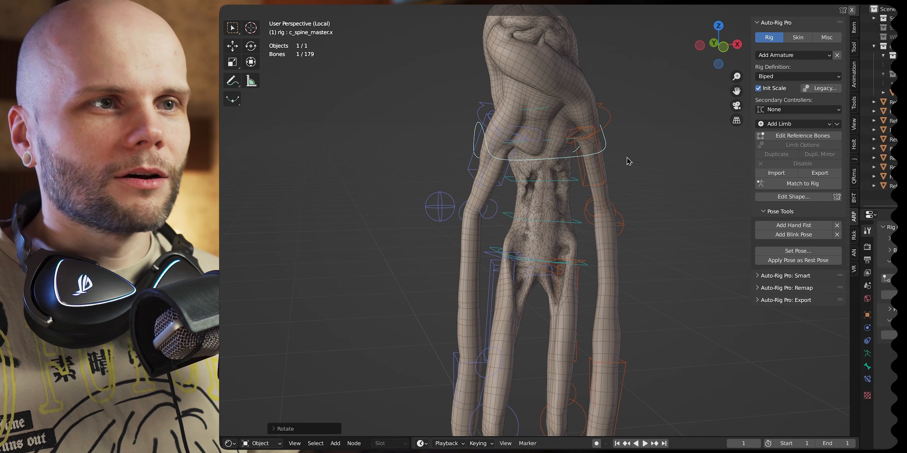
Rotate the spine master controller to bend the creature's upper body forward
middle_click_drag(629, 161, 674, 155)
key("r")
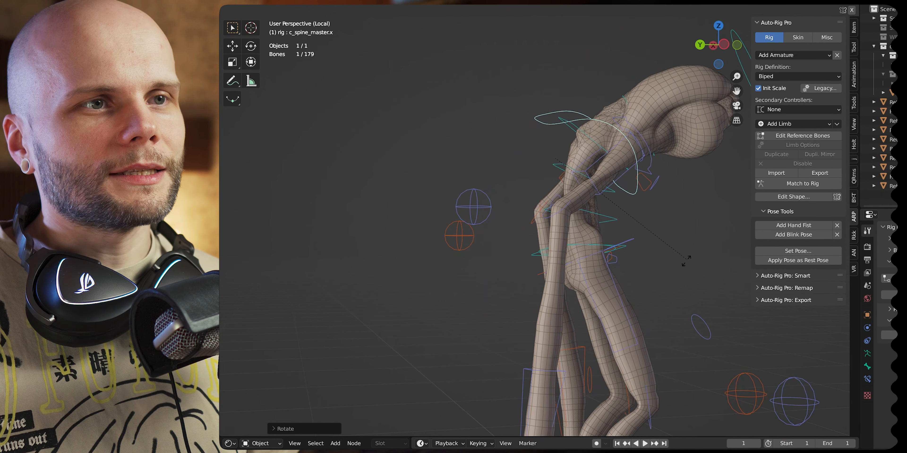
left_click(649, 270)
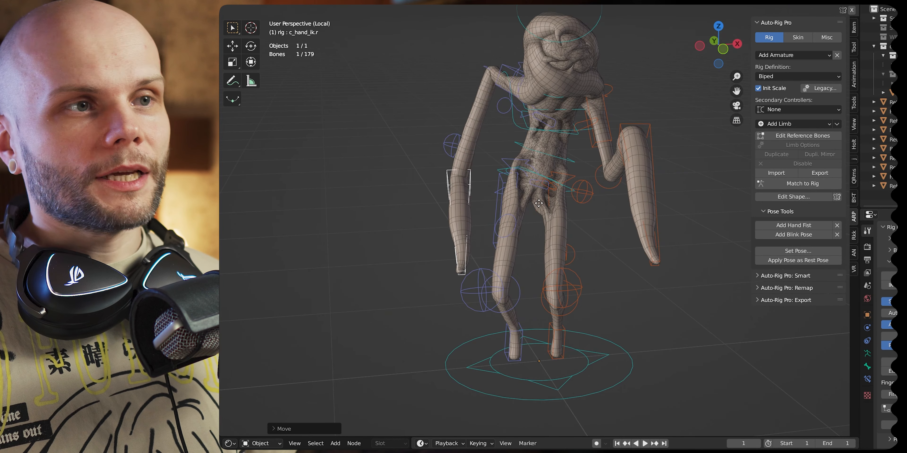
Move the right hand IK controller and right elbow pole outward to test the arm pose
middle_click_drag(621, 211, 696, 206)
middle_click_drag(549, 230, 621, 246)
key("g")
left_click(616, 219)
left_click(597, 235)
key("g")
left_click(661, 220)
middle_click_drag(662, 220, 656, 237)
Move the left elbow's pole controller c_arms_pole.l to redirect the left elbow
middle_click_drag(616, 296, 743, 322)
left_click(691, 274)
key("g")
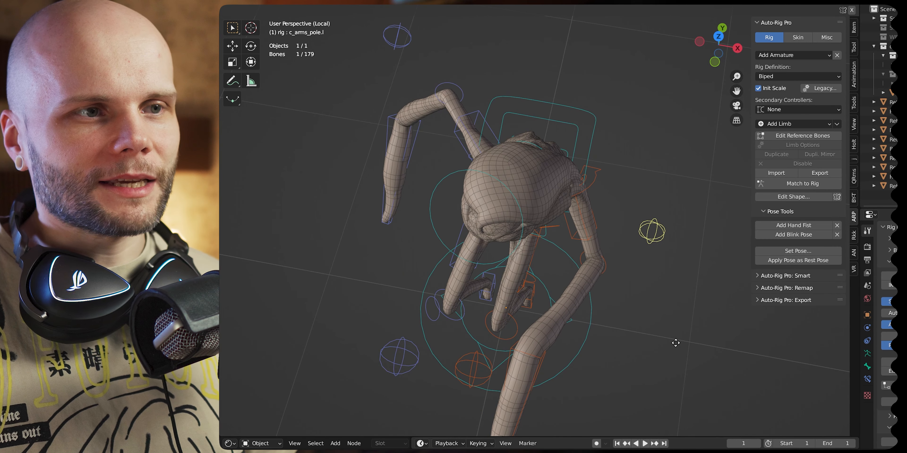
left_click(673, 345)
Rotate the root master controller c_root_master.x to tilt the creature's pelvis
middle_click_drag(526, 299, 566, 244)
middle_click_drag(620, 270, 620, 86, "shift")
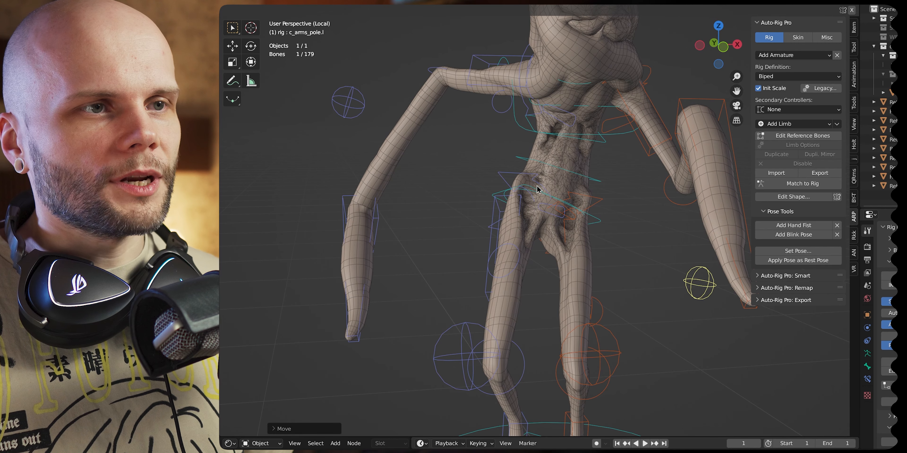
left_click(537, 190)
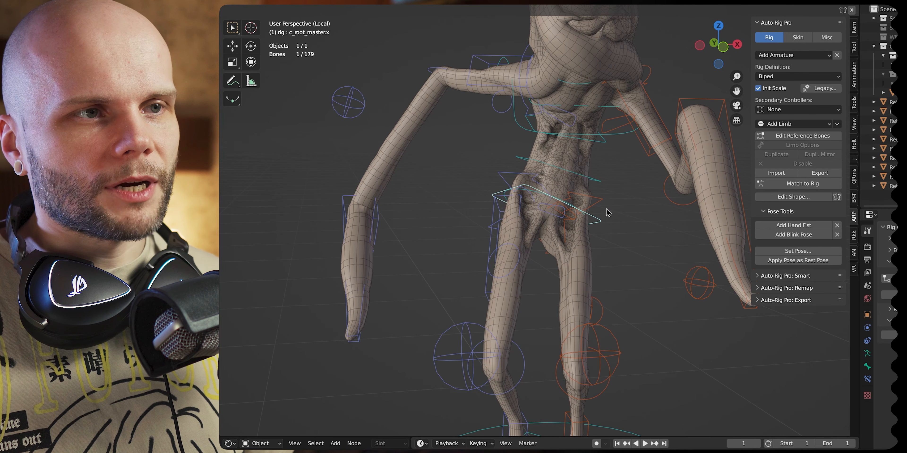
middle_click_drag(606, 209, 603, 186, "shift")
middle_click_drag(602, 186, 590, 214)
key("r")
left_click(649, 156)
Reposition the right hand IK controller c_hand_ik.r beside the bent legs
middle_click_drag(507, 195, 589, 172)
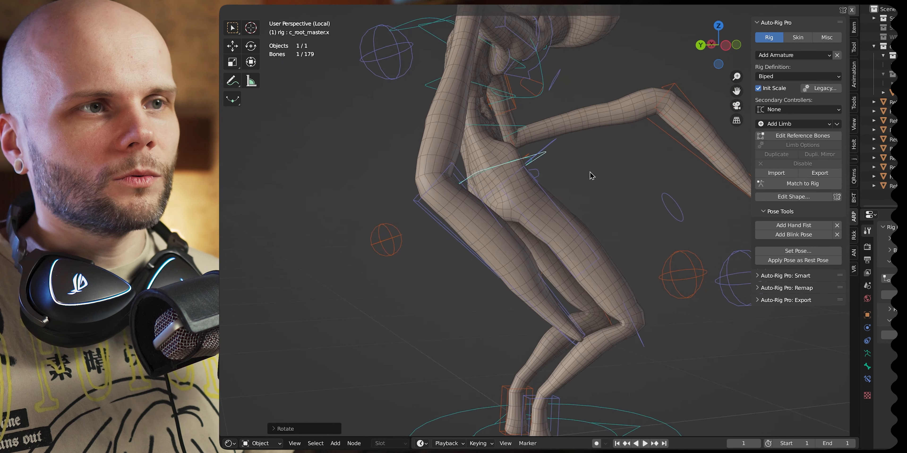
left_click(460, 170)
middle_click_drag(524, 179, 506, 215)
scroll(643, 200, "down", 1)
scroll(616, 186, "down", 1)
middle_click_drag(643, 200, 599, 187)
key("r")
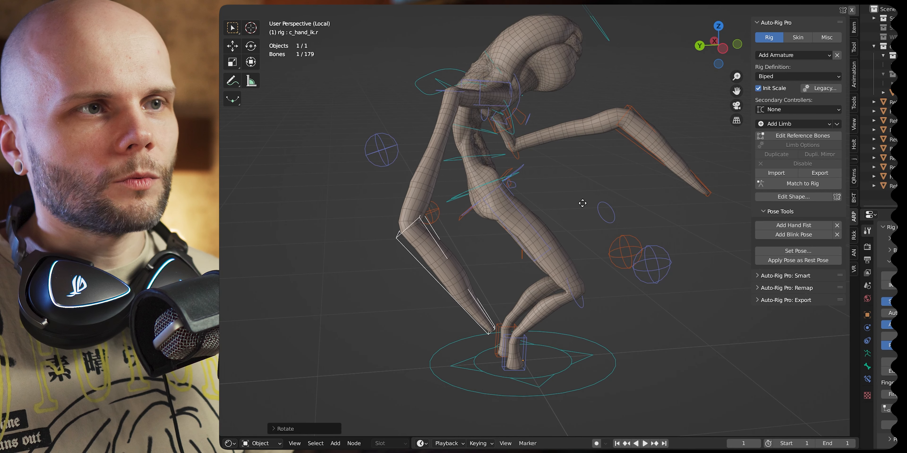
left_click(636, 193)
Rotate the spine master controller to fold the torso and head further forward
key("r")
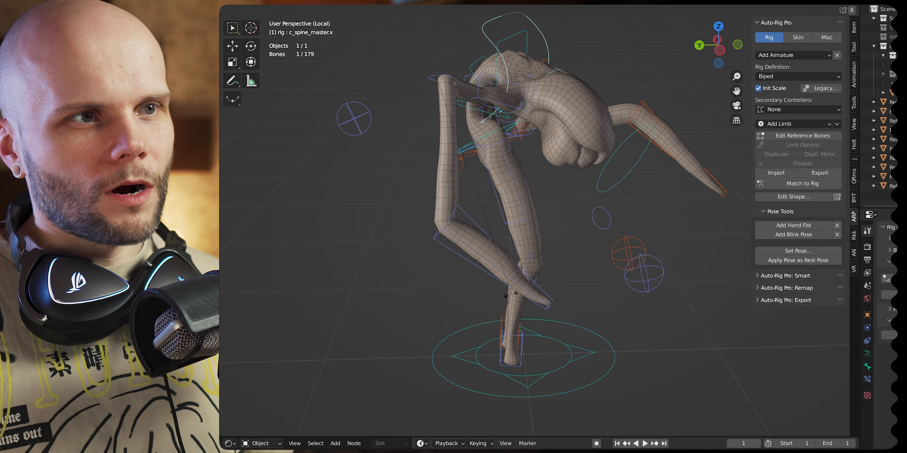
left_click(501, 282)
middle_click_drag(549, 89, 684, 182, "shift")
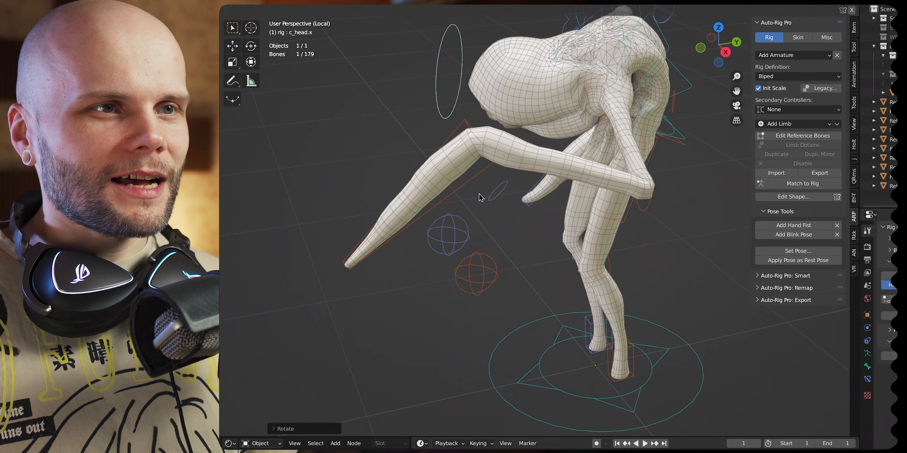
middle_click_drag(643, 107, 651, 142, "shift")
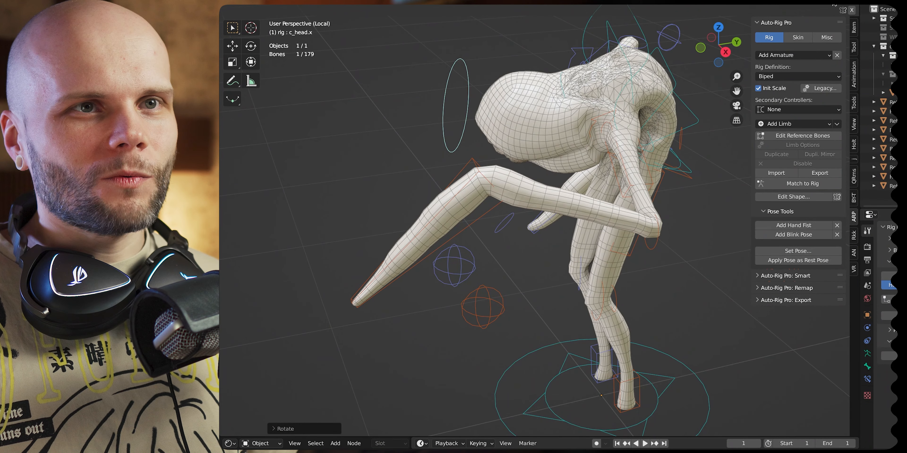
Leave Pose Mode, select the rig together with the Retopo_N4_Dcmt.001 mesh, and enter Weight Paint mode
left_click(825, 1)
middle_click_drag(551, 189, 482, 171)
scroll(482, 171, "up", 2)
key("ctrl+Tab")
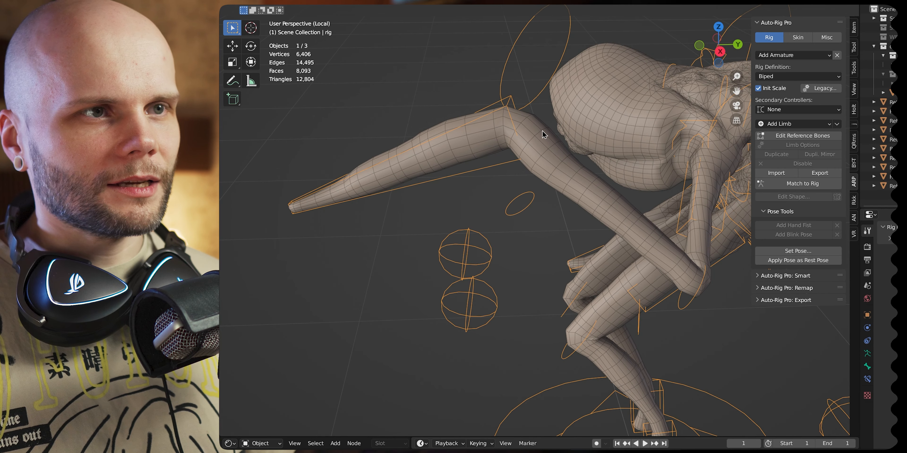
left_click(473, 94)
left_click(494, 105)
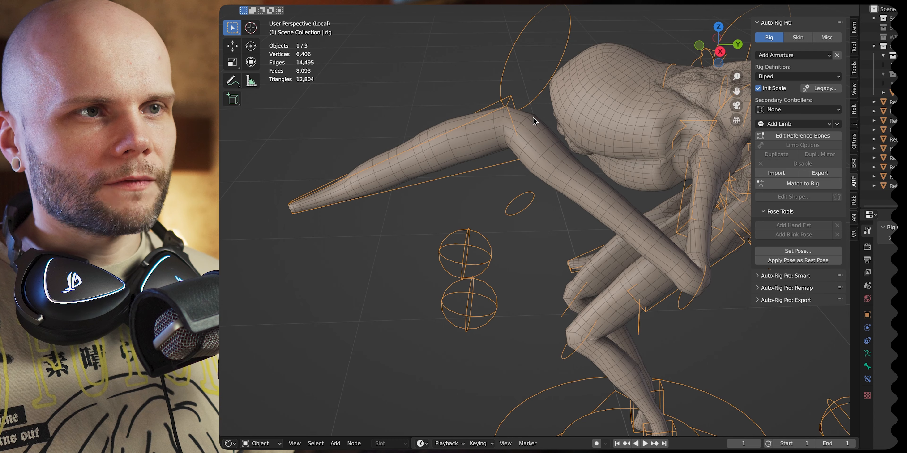
left_click(570, 157, "shift")
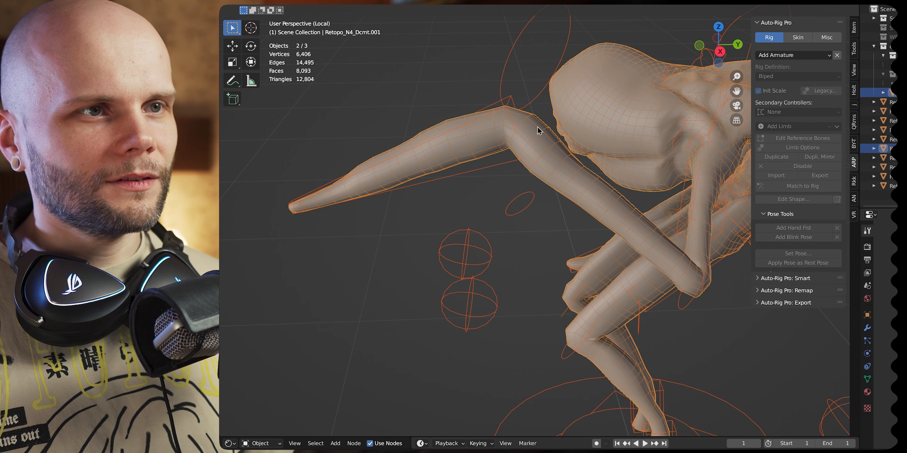
key("ctrl+Tab")
left_click(472, 102)
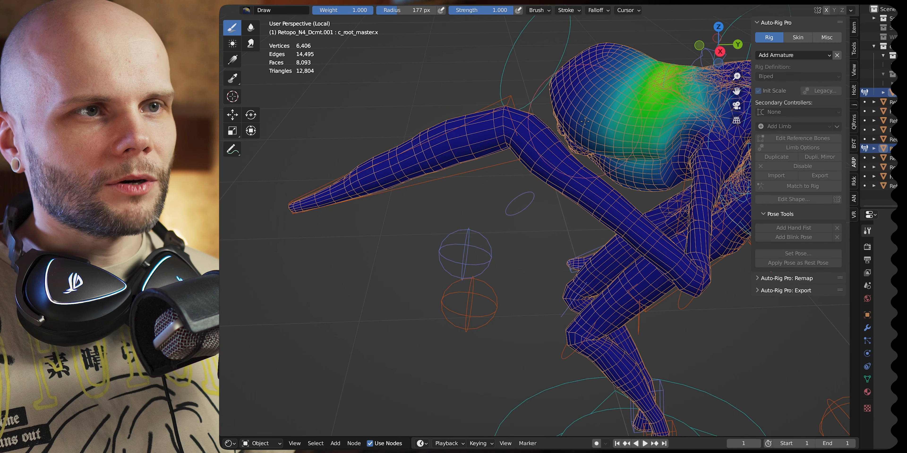
Inspect the weights for the left hand IK controller and return to Object Mode
mouse_move(493, 102)
middle_mouse_down()
mouse_move(486, 105)
mouse_move(496, 107)
middle_mouse_up()
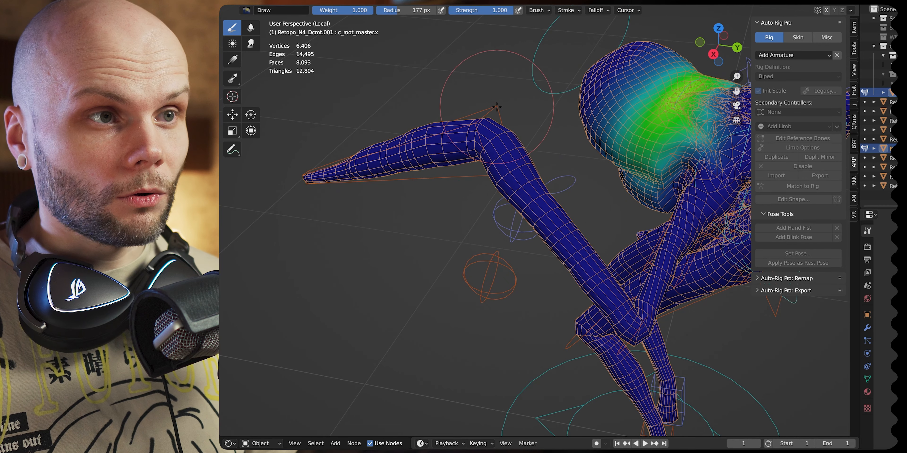
left_click(497, 106, "ctrl")
middle_click_drag(496, 106, 583, 132)
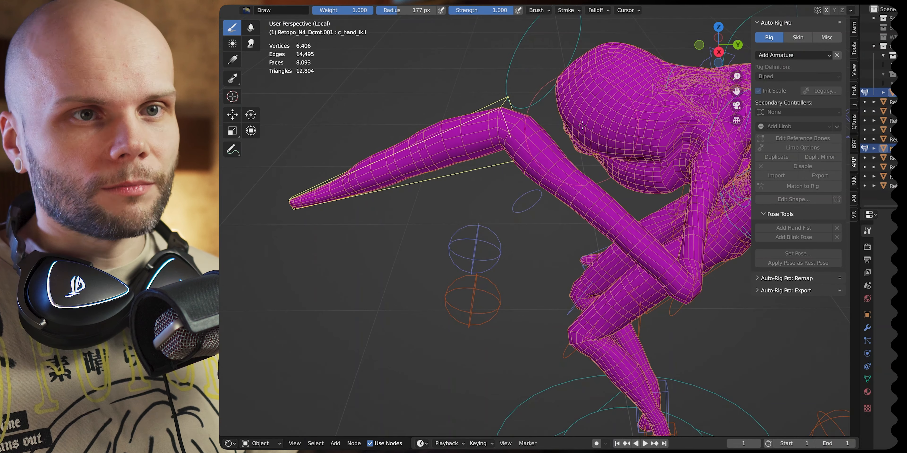
key("ctrl+Tab")
Select the rig and show only the armature layer with the arm and leg stretch bones, drawn in front of the mesh
left_click(514, 104)
left_click(508, 104)
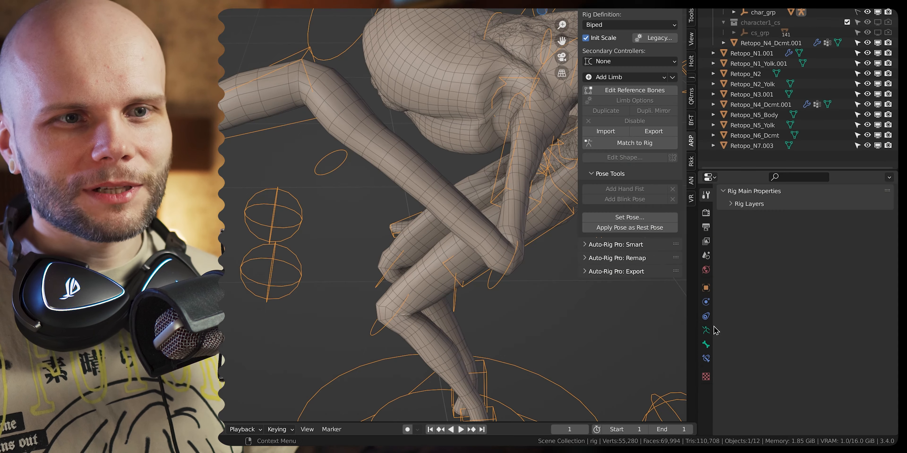
left_click(867, 354)
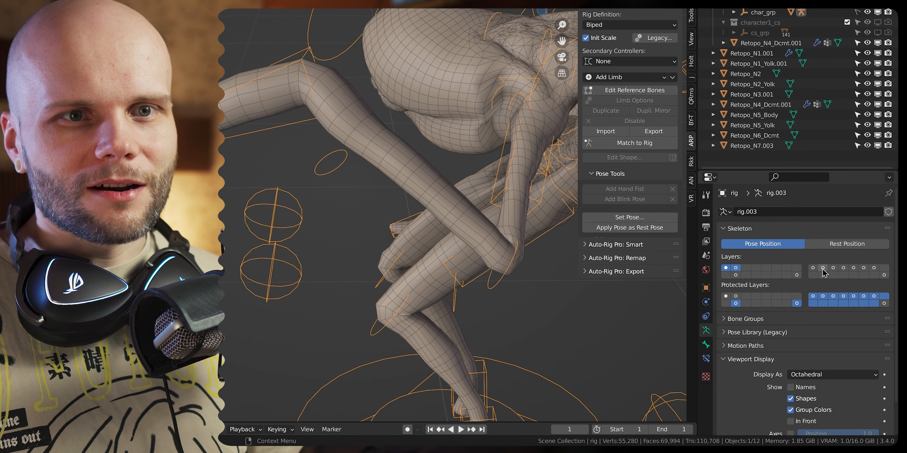
left_click(884, 275)
middle_click_drag(563, 218, 507, 219)
Add the creature mesh to the rig selection and enter Weight Paint mode
left_click(549, 215, "shift")
key("ctrl+Tab")
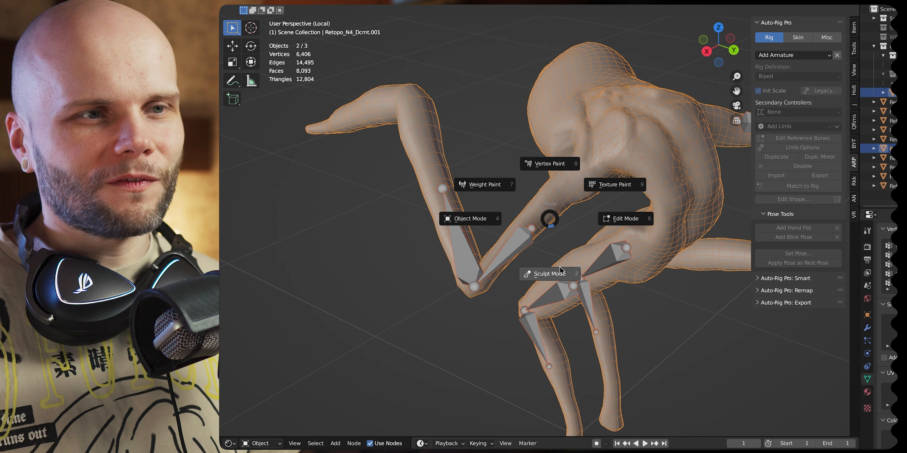
key("7")
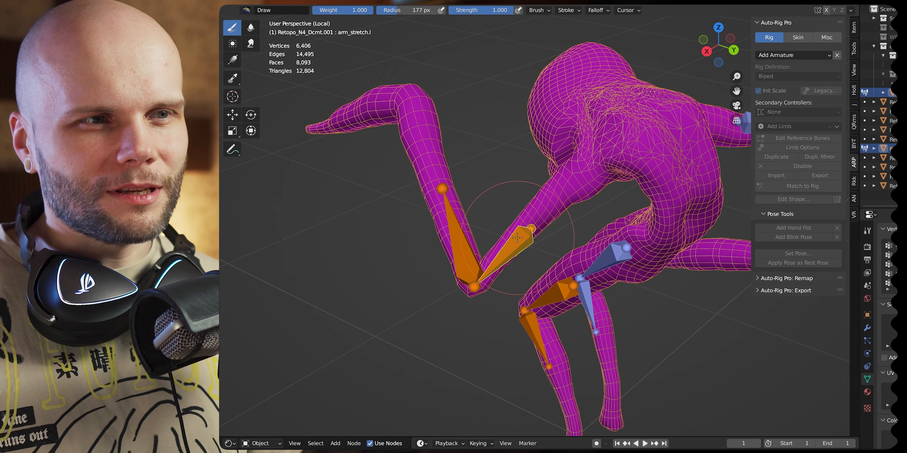
Inspect the vertex weights of the leg, left forearm and left upper arm stretch bones
left_click(614, 262, "ctrl")
left_click(589, 305, "ctrl")
middle_click_drag(569, 302, 549, 287)
left_click(484, 257, "ctrl")
left_click(522, 258, "ctrl")
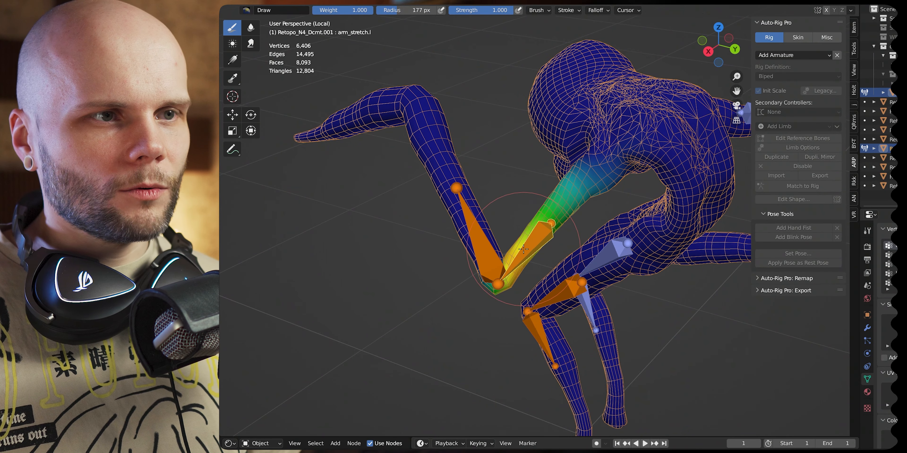
Smooth the forearm_stretch.l weights around the left elbow with the Average brush, undoing the last change
left_click(488, 260, "ctrl")
left_click(232, 44)
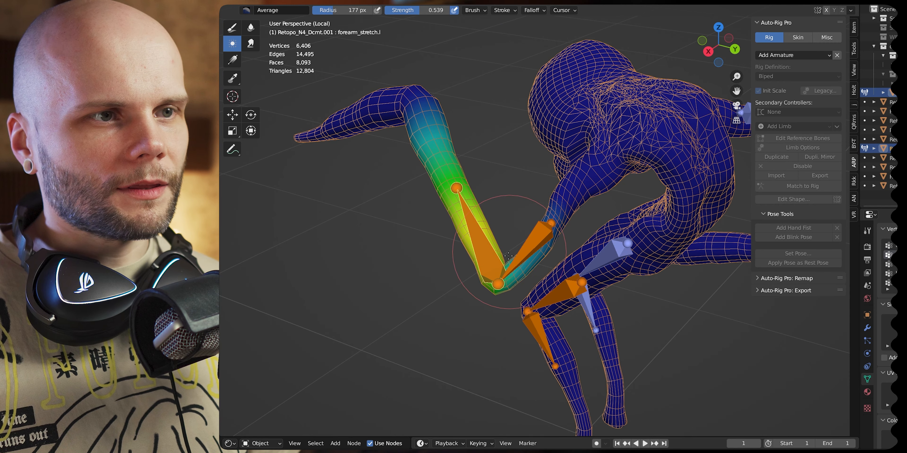
key("ctrl+z")
middle_click_drag(472, 263, 491, 276)
middle_click_drag(373, 165, 485, 267)
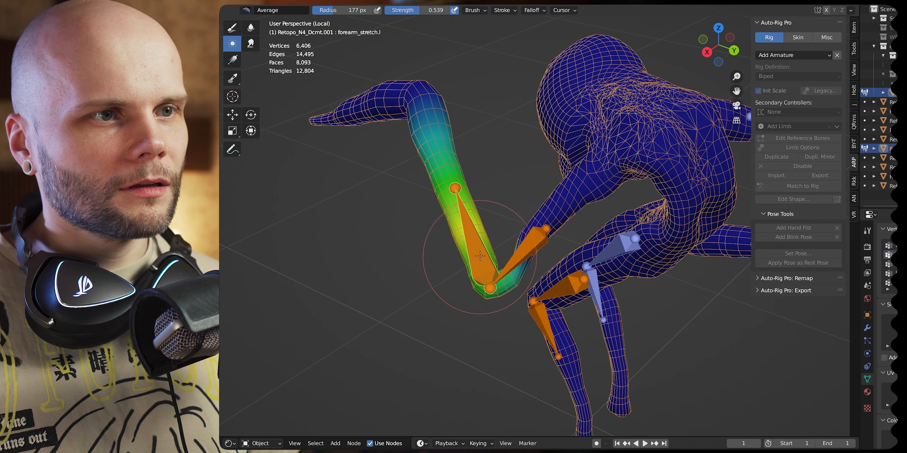
Smooth the arm_stretch.l weights around the left elbow with the Average brush
left_click(497, 277, "ctrl")
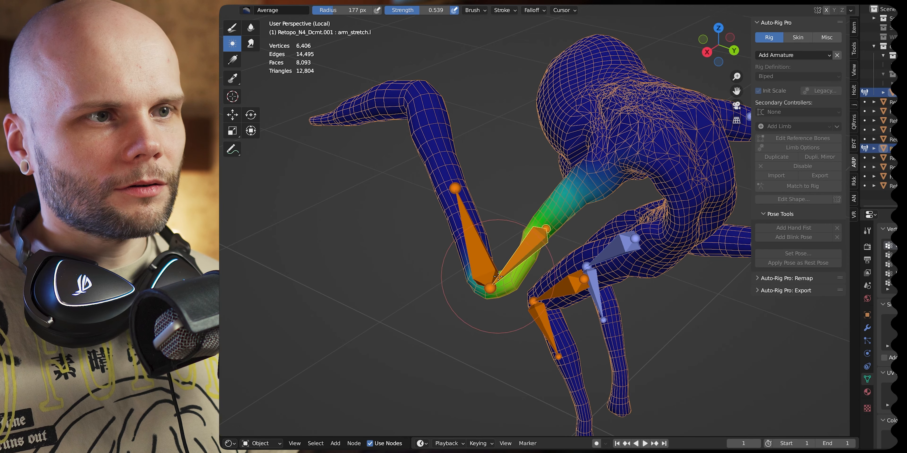
mouse_move(497, 277)
left_mouse_down()
mouse_move(461, 270)
mouse_move(454, 243)
mouse_move(470, 231)
left_mouse_up()
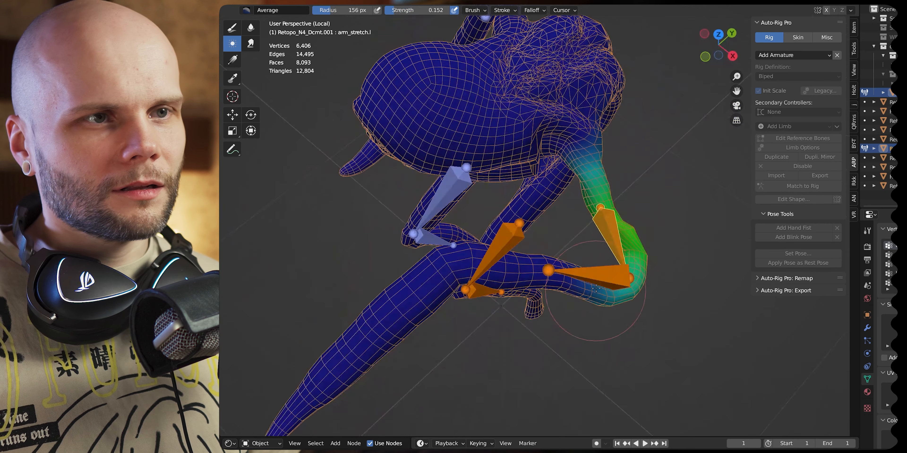
mouse_move(601, 293)
middle_mouse_down()
mouse_move(577, 278)
mouse_move(498, 273)
mouse_move(553, 200)
mouse_move(510, 225)
mouse_move(535, 215)
middle_mouse_up()
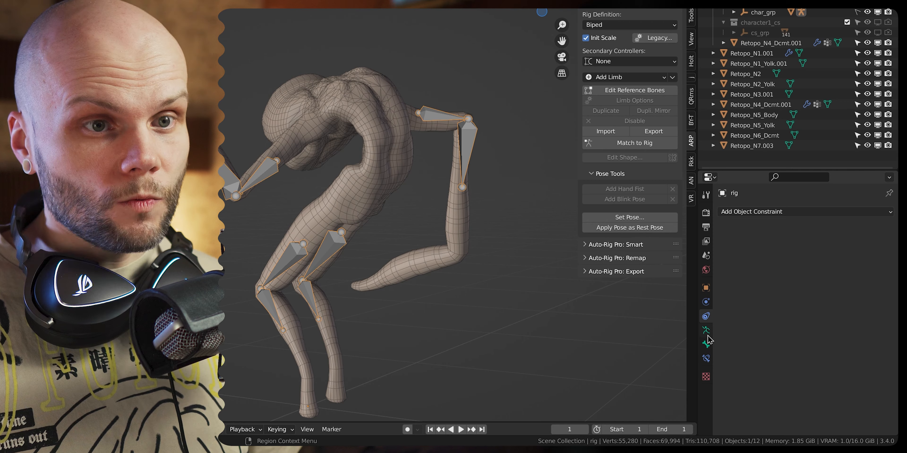
Go through the rig's armature layers and show only the last one, which holds the full set of deform bones
left_click(706, 331)
left_click(813, 268)
middle_click_drag(440, 246, 285, 272)
left_click(833, 268)
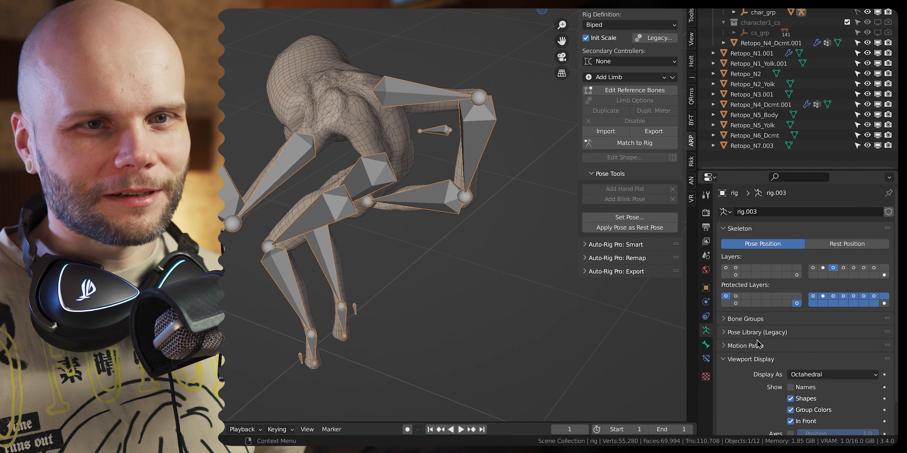
left_click(884, 276)
middle_click_drag(408, 244, 501, 265)
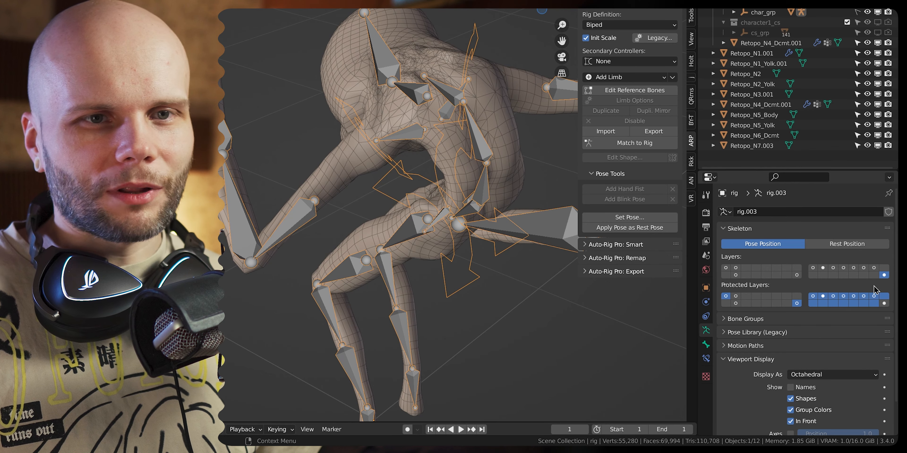
Inspect the vertex weights of the left arm's arm_stretch.l, forearm_twist.l and hand.l bones
middle_click_drag(347, 179, 323, 194)
scroll(342, 197, "up", 1)
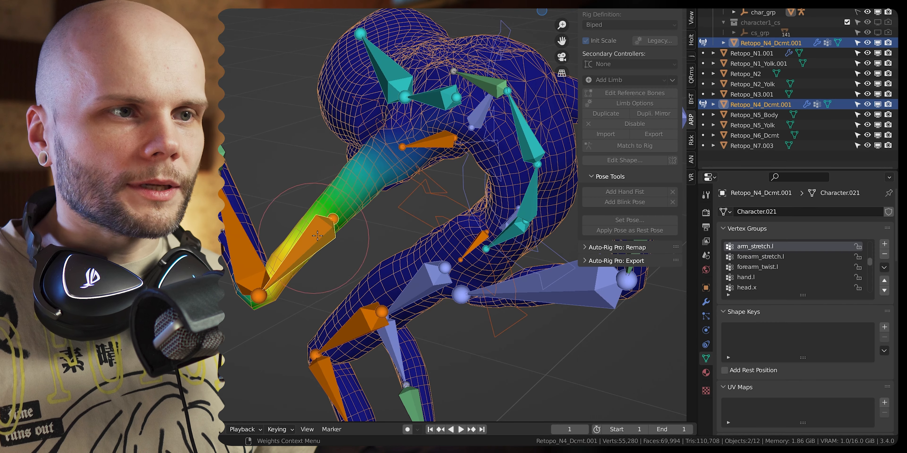
middle_click_drag(366, 243, 380, 248)
left_click(381, 248, "ctrl")
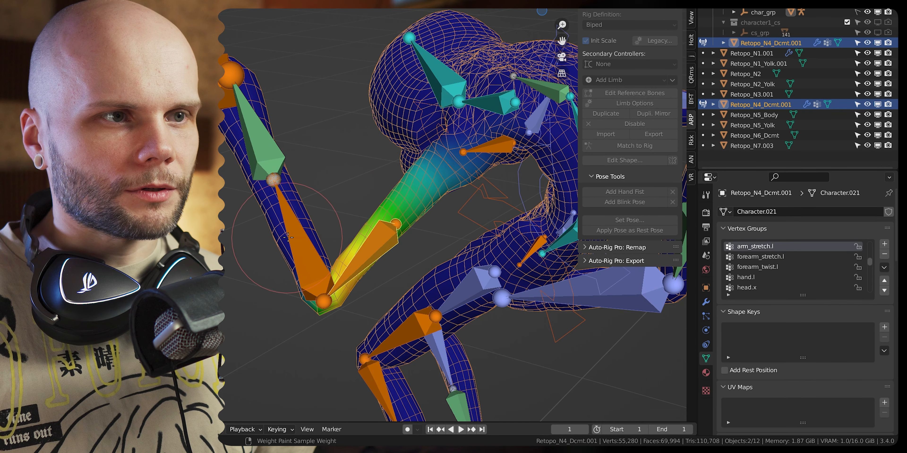
left_click(294, 234, "ctrl")
left_click(370, 223, "ctrl")
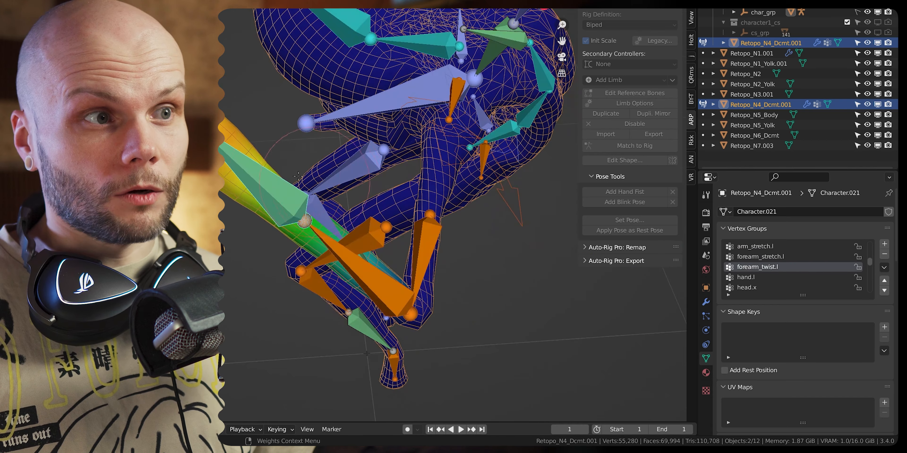
left_click(268, 197, "ctrl")
middle_click_drag(267, 197, 354, 98)
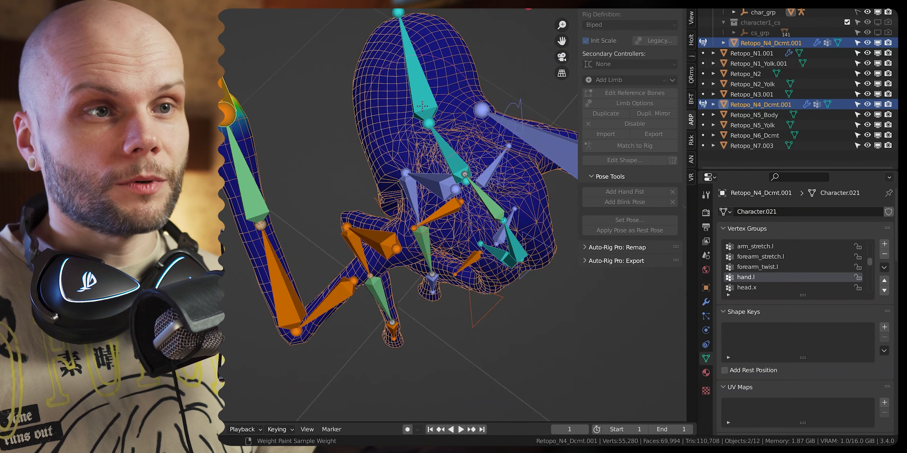
Inspect the vertex weights of the head and upper spine bones and of shoulder_dupli_001.l and shoulder_dupli_001.r at the hips
left_click(424, 94, "ctrl")
left_click(453, 160, "ctrl")
middle_click_drag(453, 160, 353, 227)
left_click(353, 226, "ctrl")
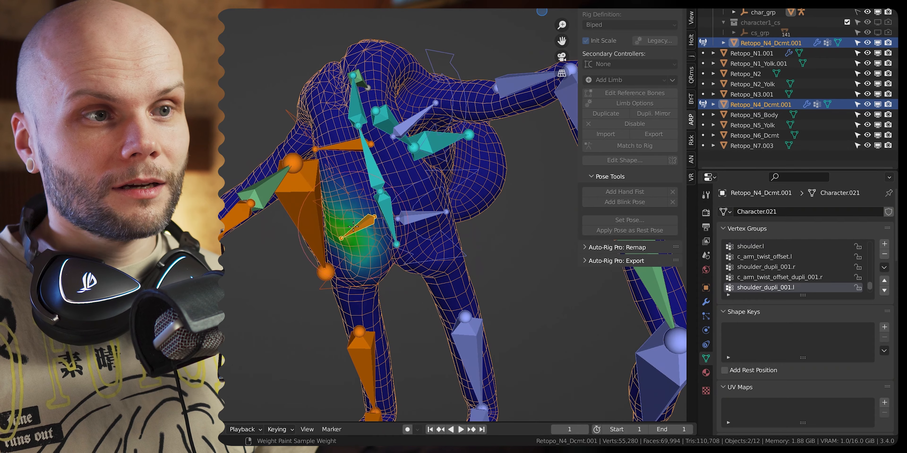
left_click(416, 219, "ctrl")
middle_click_drag(417, 219, 347, 225)
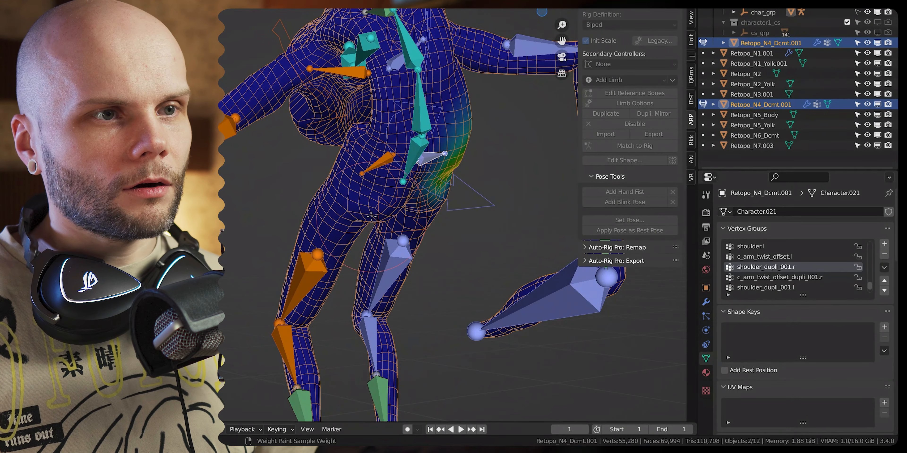
Inspect the vertex weights of both thigh bones and the left arm bones
left_click(314, 268, "ctrl")
middle_click_drag(314, 268, 394, 264)
left_click(404, 256, "ctrl")
middle_click_drag(399, 201, 400, 163)
left_click(311, 151, "ctrl")
left_click(270, 164, "ctrl")
mouse_move(270, 164)
middle_mouse_down()
mouse_move(356, 102)
mouse_move(499, 84)
mouse_move(457, 134)
mouse_move(303, 93)
mouse_move(440, 116)
middle_mouse_up()
Switch to Object Mode with the rig selected and show the first armature layer, which holds the controllers
left_click(707, 318)
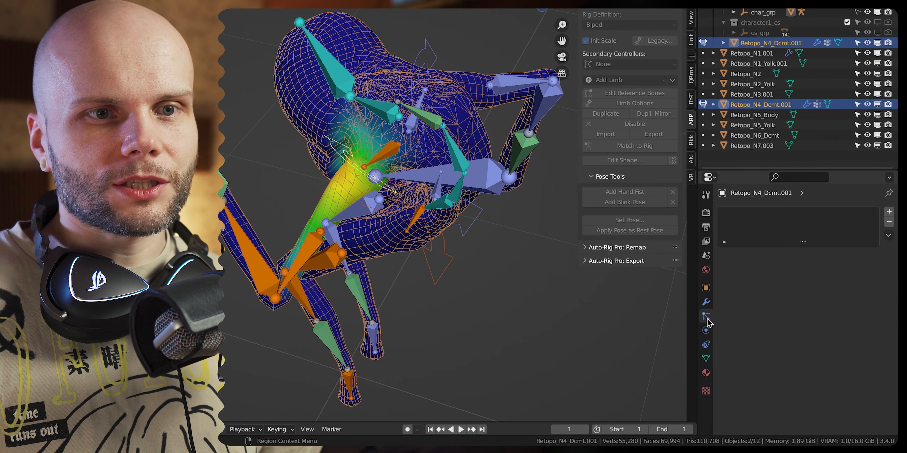
left_click(706, 331)
key("ctrl+Tab")
left_click(485, 217)
left_click(485, 181)
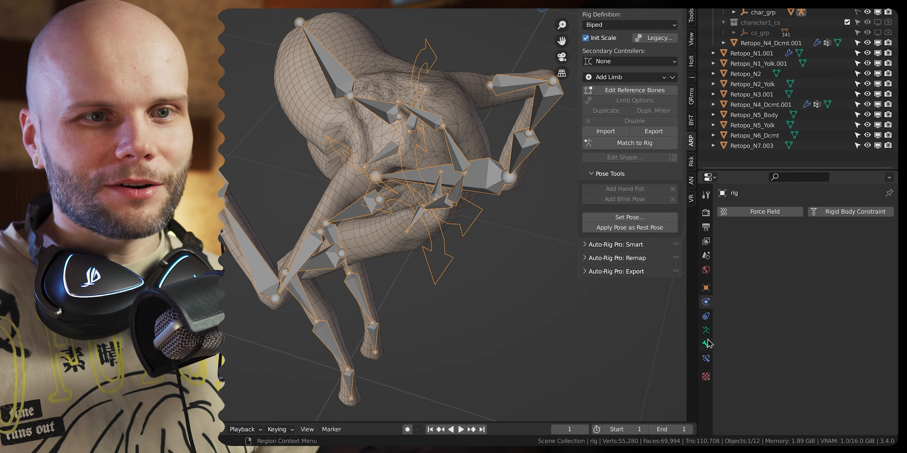
left_click(706, 330)
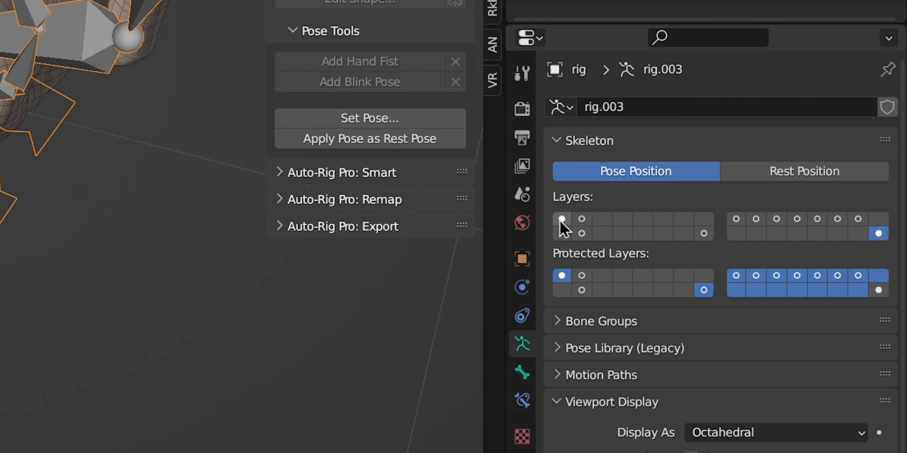
left_click(560, 221)
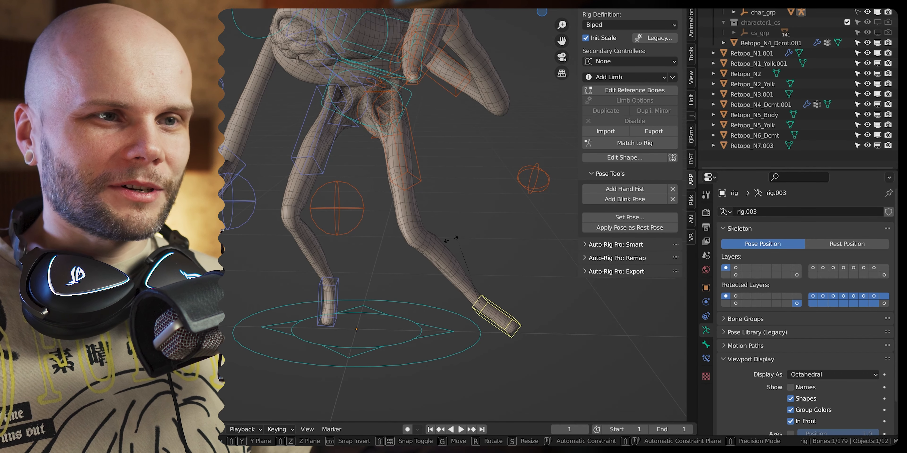
Cancel the foot controller transform, then clear the rotation and location of all control bones in Pose Mode
right_click(490, 248)
key("Tab")
left_click(281, 154)
key("Tab")
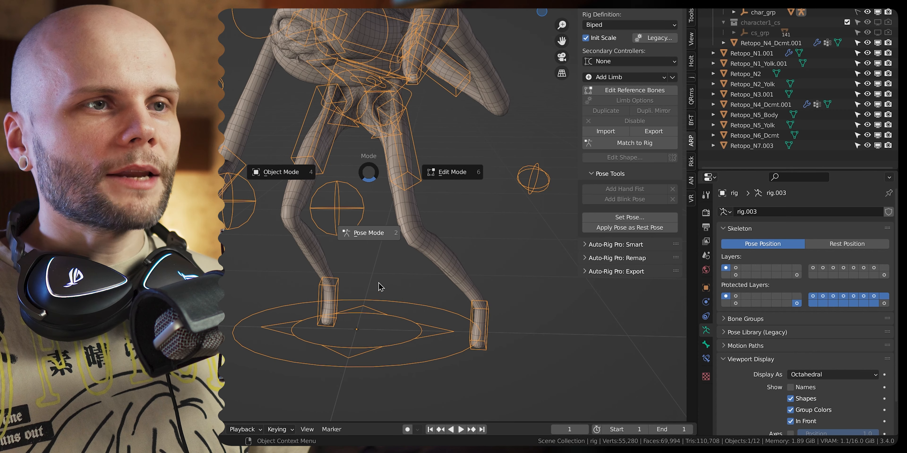
left_click(378, 287)
middle_click_drag(383, 177, 436, 262, "shift")
key("a")
key("alt+r")
key("alt+g")
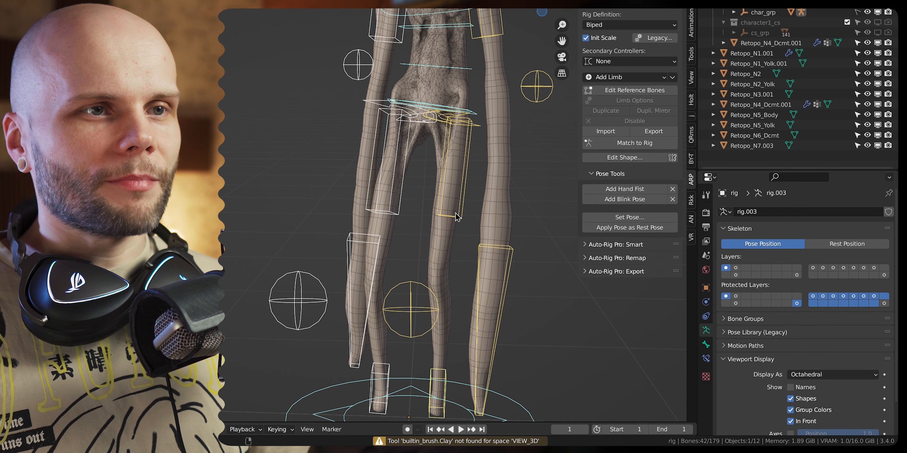
Return the rig to Object Mode and start editing its reference bones
key("Tab")
left_click(386, 151)
middle_click_drag(612, 240, 578, 207)
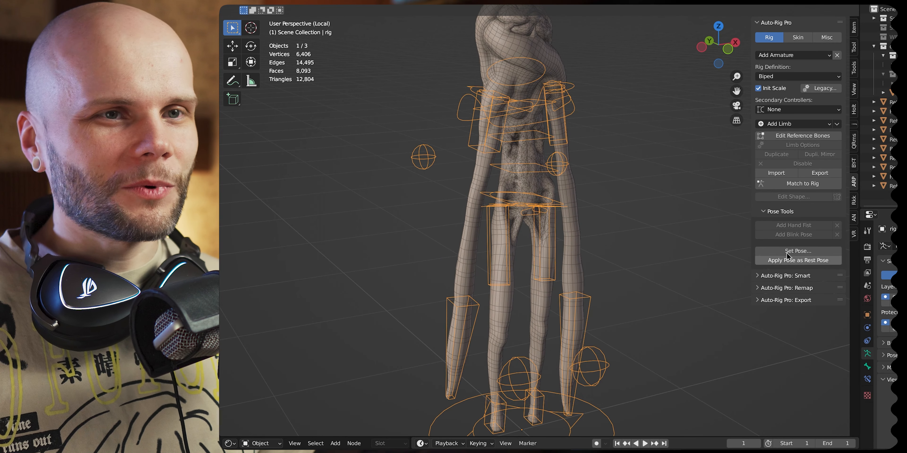
middle_click_drag(585, 126, 775, 162)
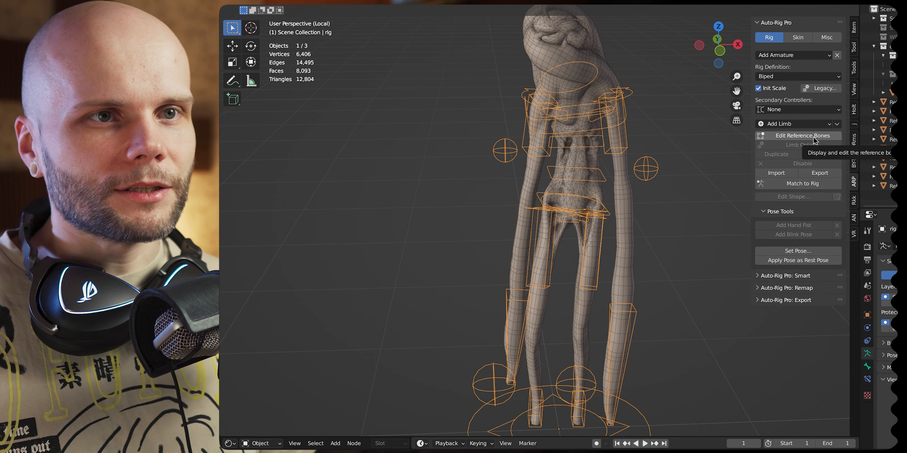
left_click(796, 135)
Disable the two duplicated arm limbs that serve as the creature's legs
middle_click_drag(595, 214, 689, 139, "shift")
scroll(587, 156, "up", 1)
left_click(594, 152)
left_click(565, 147, "shift")
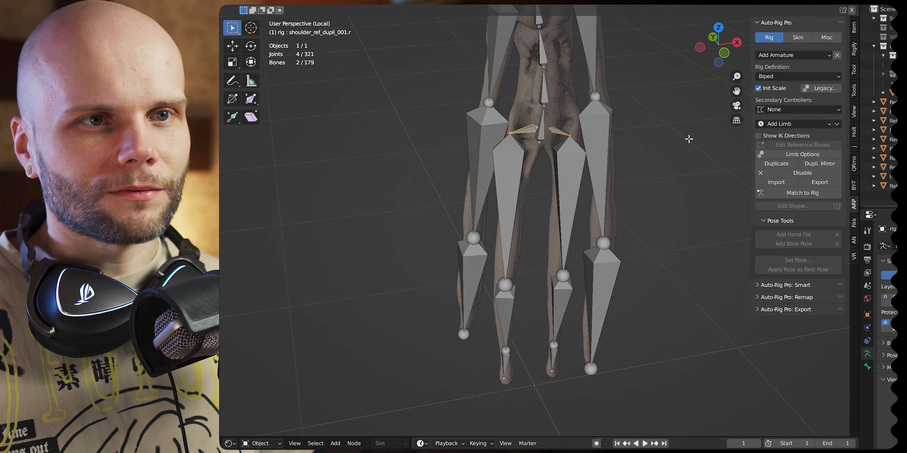
left_click(802, 174)
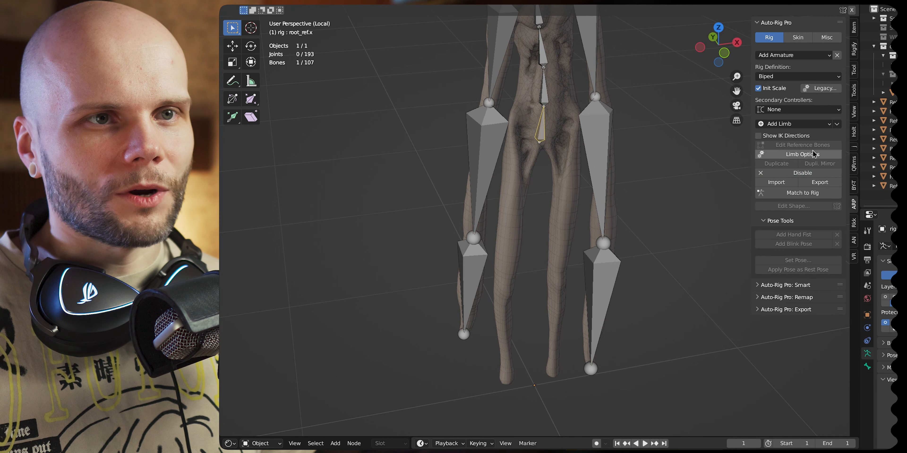
Add leg limbs to the rig and move the right thigh's reference joint about 0.07 m along local Y in the left view
left_click(794, 124)
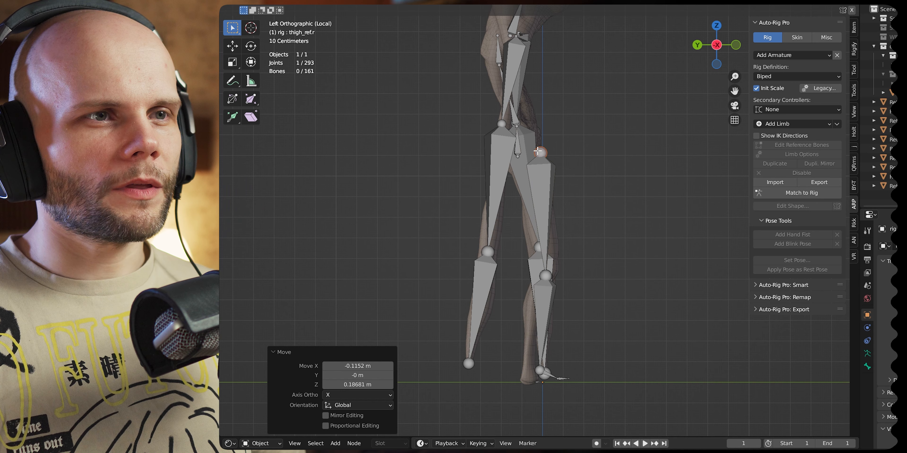
key("g")
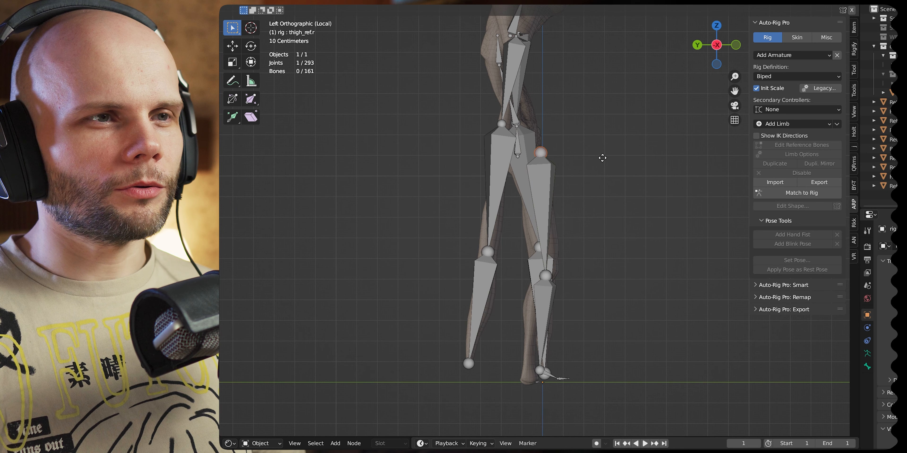
left_click(585, 156)
middle_click_drag(585, 156, 563, 190)
left_click(713, 52)
scroll(595, 253, "up", 3)
middle_click_drag(616, 312, 632, 207, "shift")
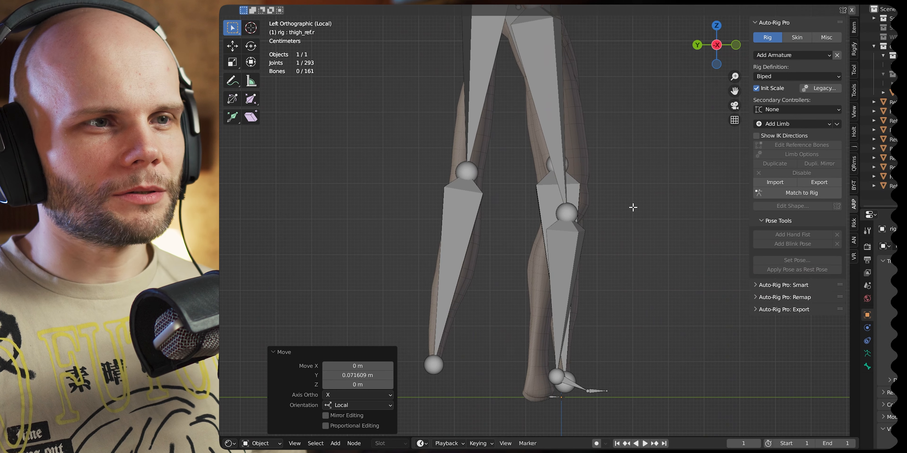
left_click(574, 213)
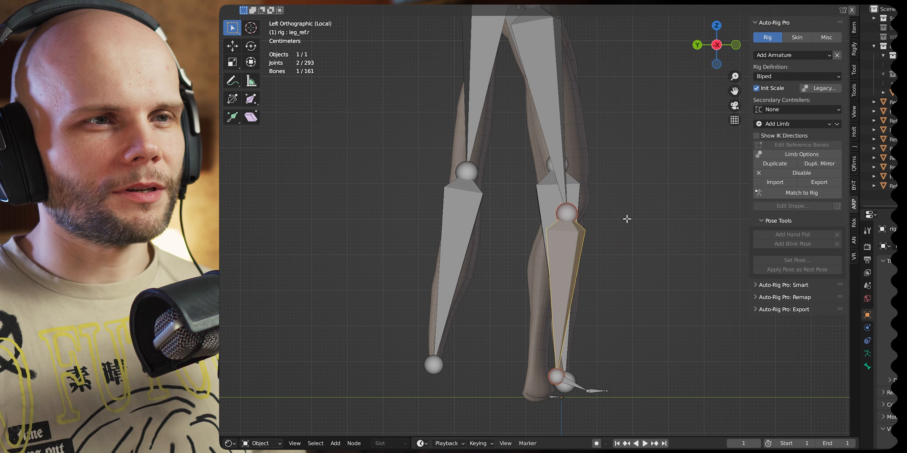
key("g")
right_click(628, 208)
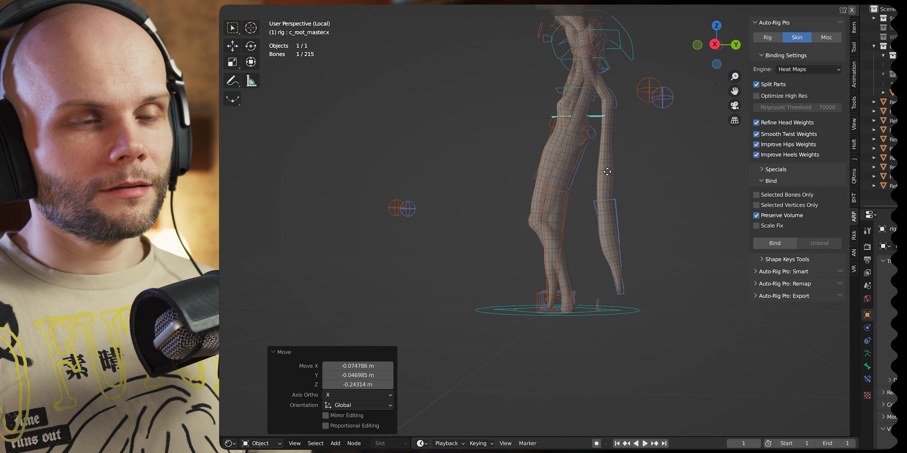
Test the leg bending by moving the root master controller about -0.10 m on Z and 0.11 m on Y
key("g")
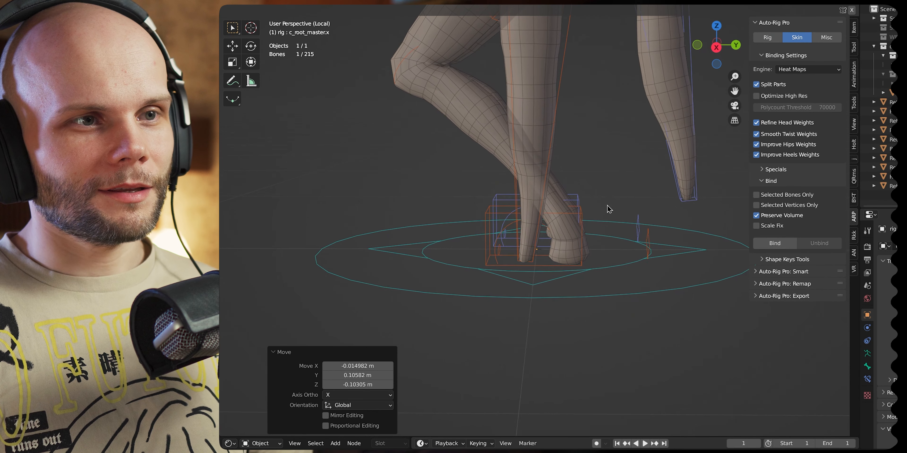
middle_click_drag(609, 208, 586, 212)
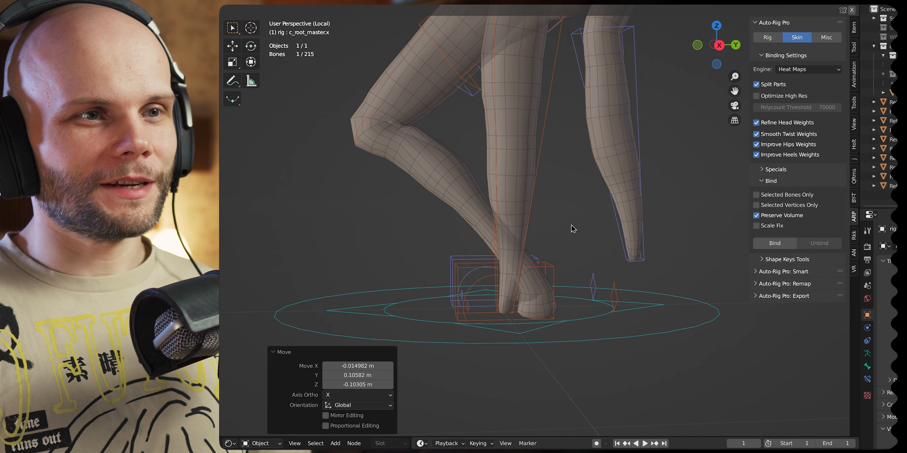
middle_click_drag(573, 229, 648, 245)
left_click(605, 257)
scroll(608, 251, "up", 2)
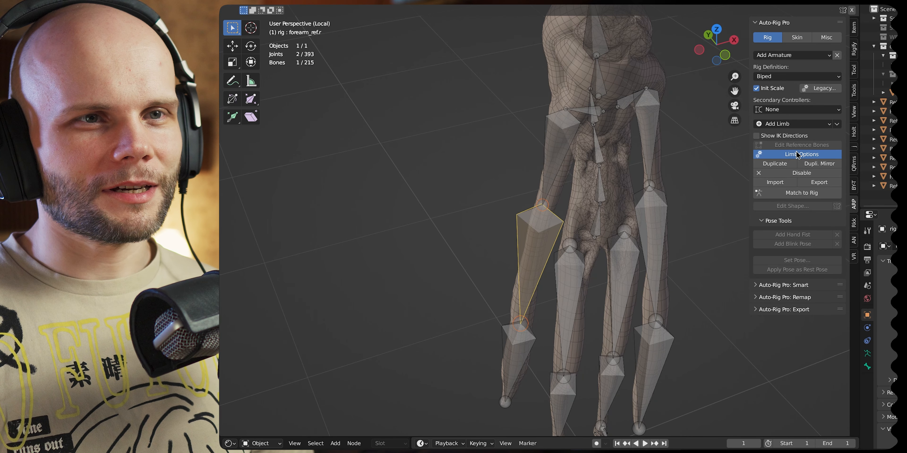
Edit the IK pole distance in the limb options of the right and left arms
left_click(797, 155)
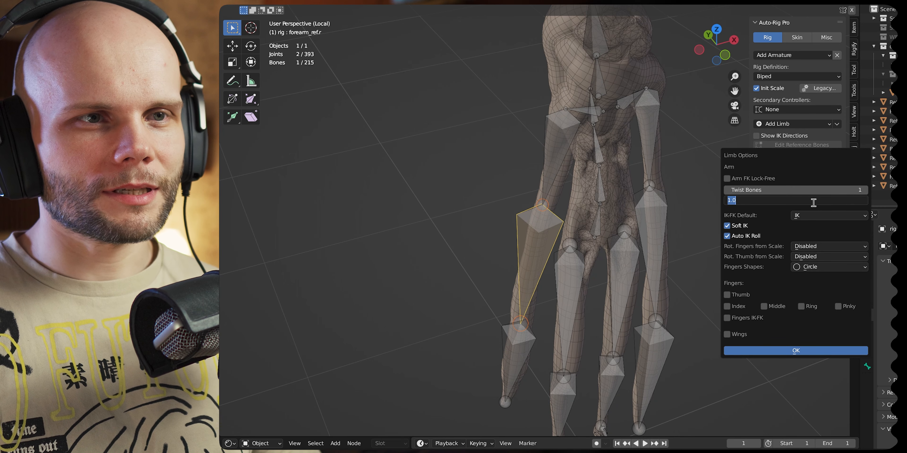
left_click(797, 351)
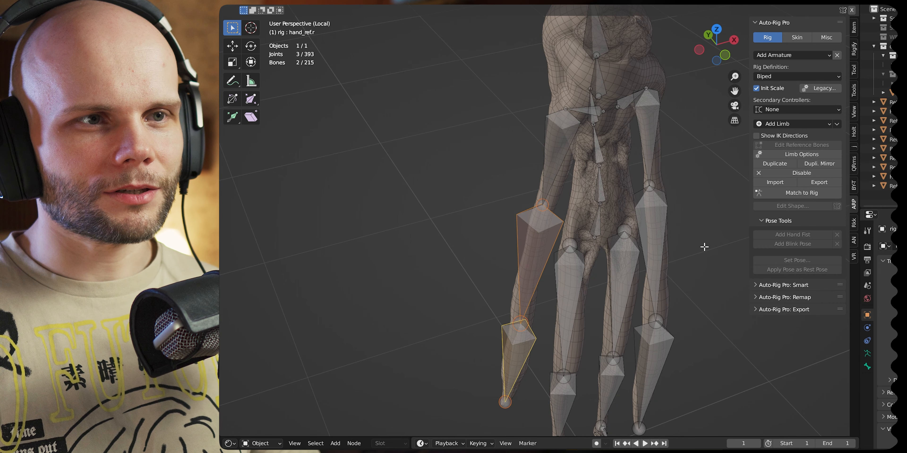
left_click(654, 210)
left_click(802, 154)
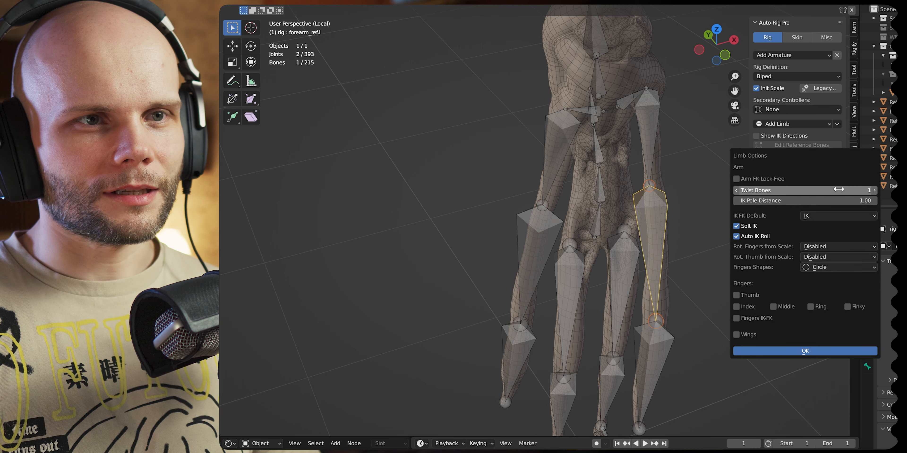
key("Escape")
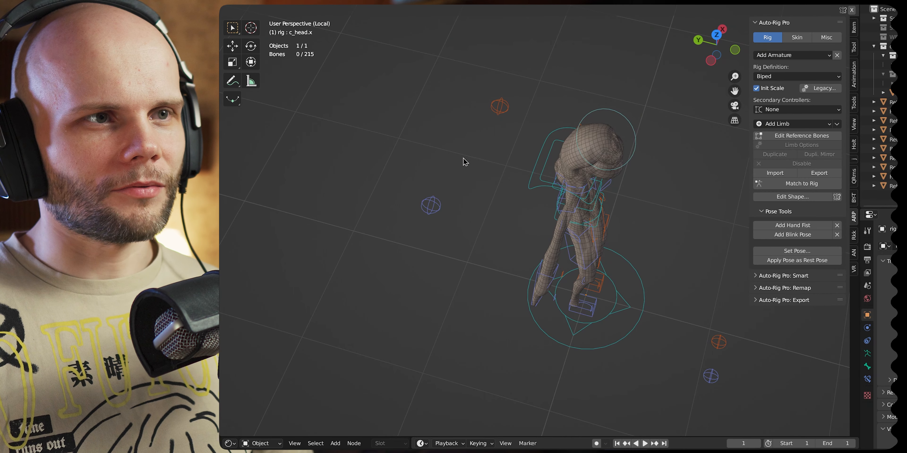
Test the arm and leg bending by lowering the root master controller about 0.38 m and moving it again
middle_click_drag(717, 316, 591, 209)
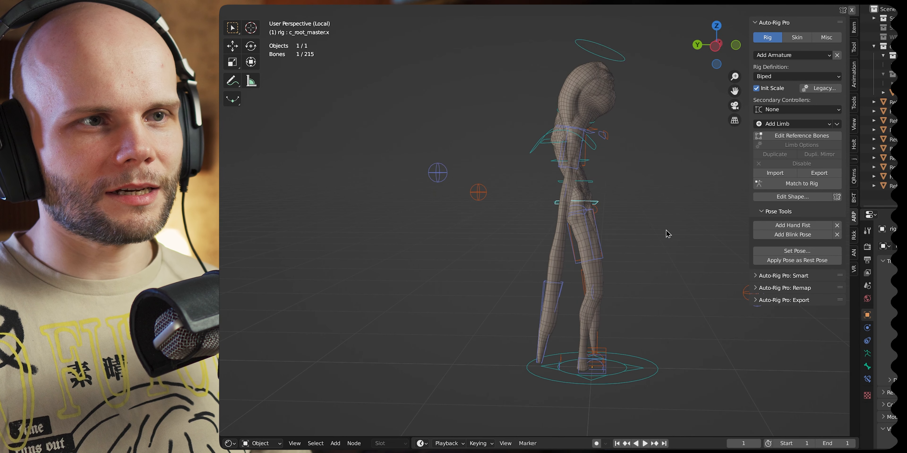
key("g")
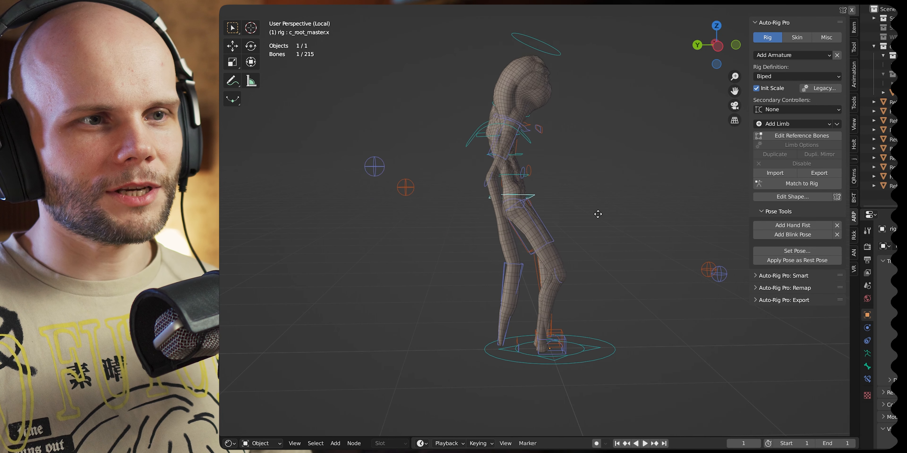
left_click(598, 310)
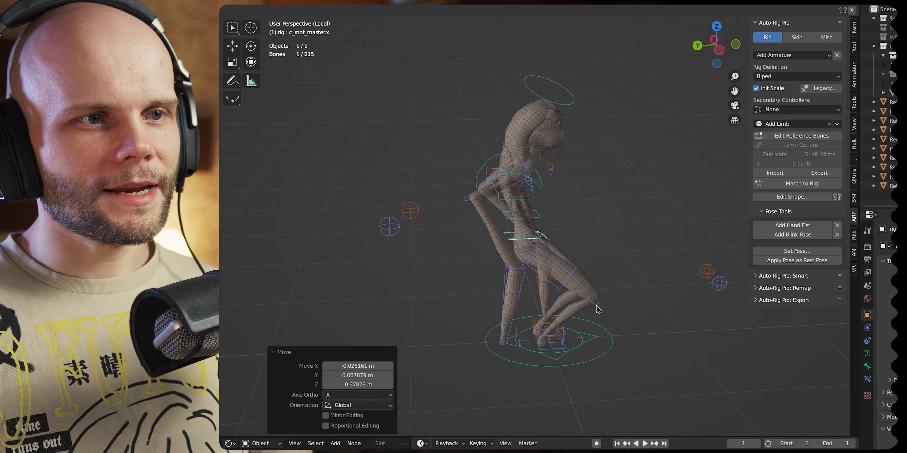
middle_click_drag(598, 310, 551, 246, "shift")
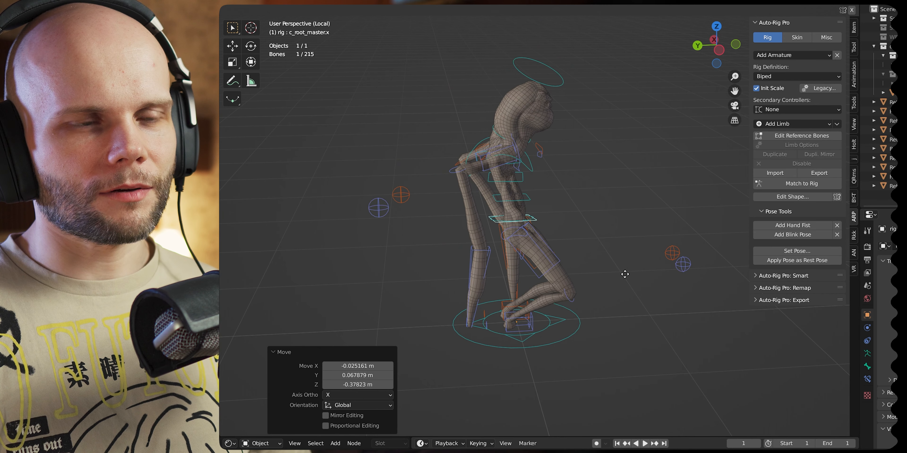
left_click(653, 246)
middle_click_drag(653, 246, 560, 270)
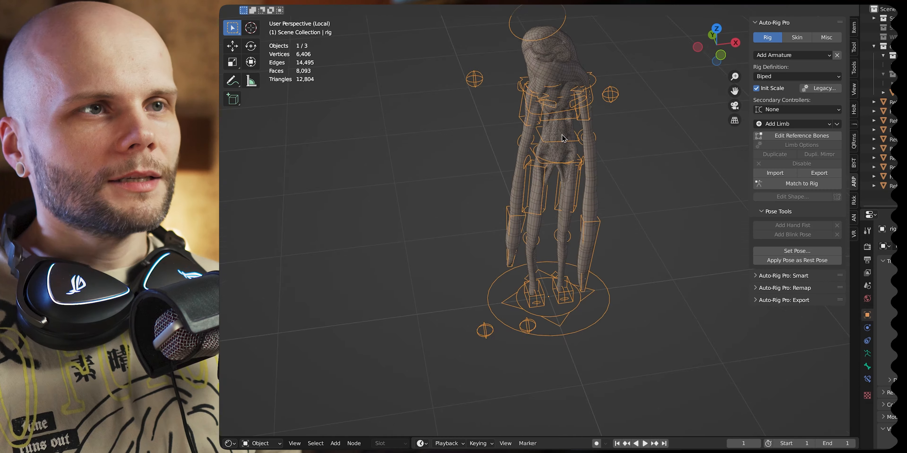
scroll(570, 119, "up", 3)
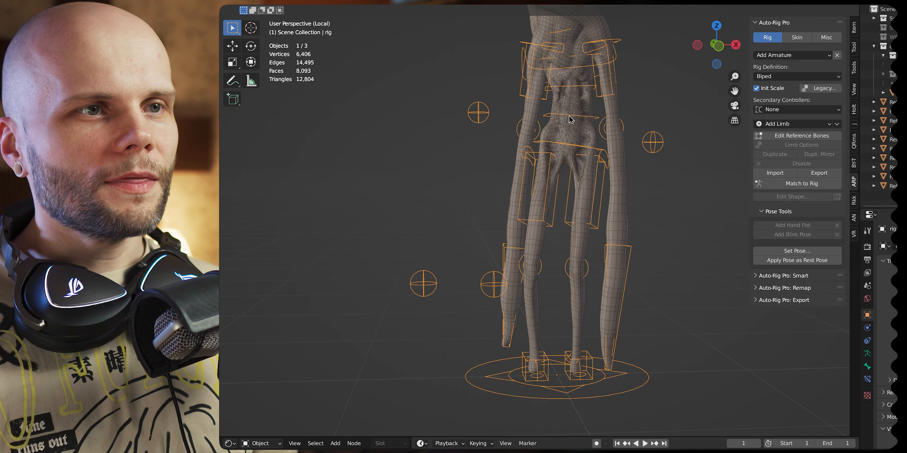
middle_click_drag(604, 111, 599, 122, "shift")
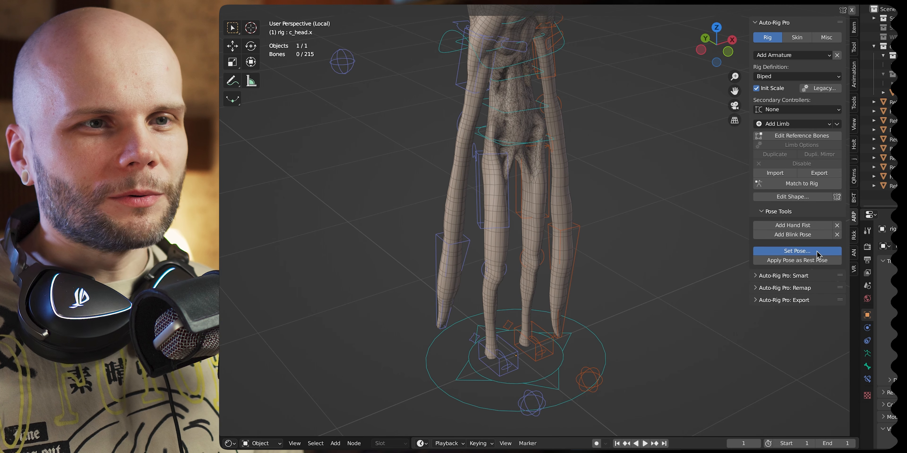
Set the whole rig to the T-Pose with Exact Rotations enabled
left_click(816, 252)
left_click(787, 279)
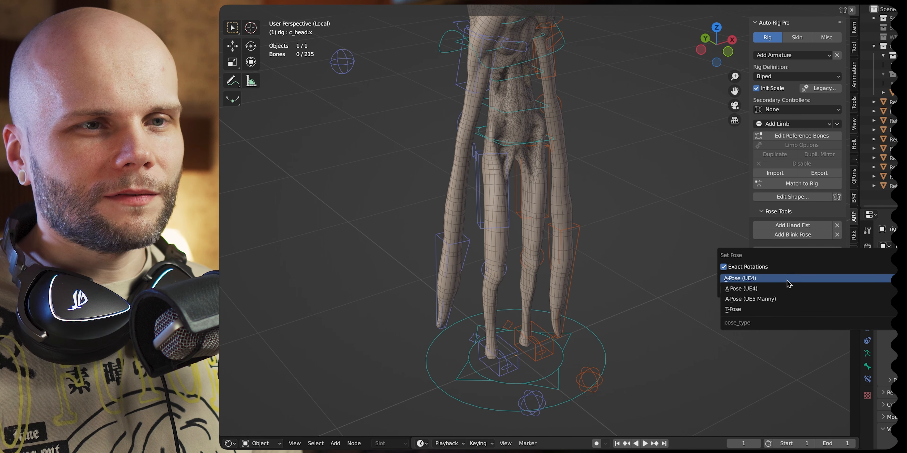
left_click(779, 310)
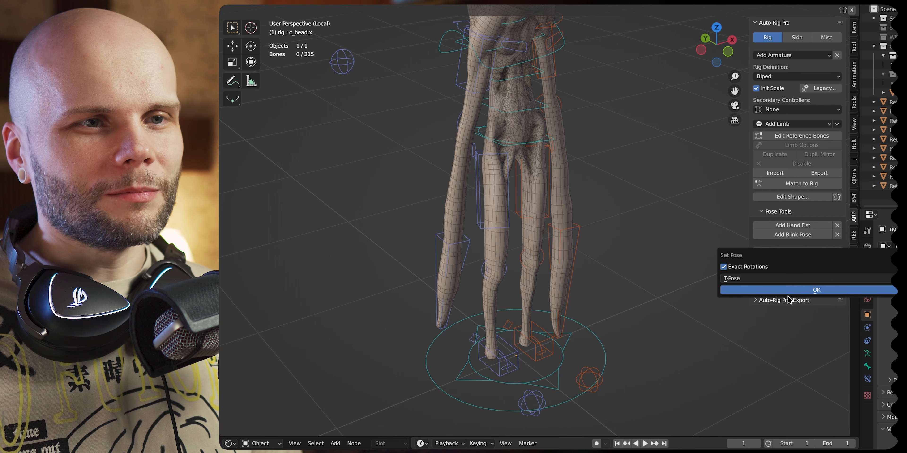
left_click(817, 290)
scroll(577, 211, "down", 3)
middle_click_drag(574, 211, 619, 159)
middle_click_drag(620, 147, 620, 172, "shift")
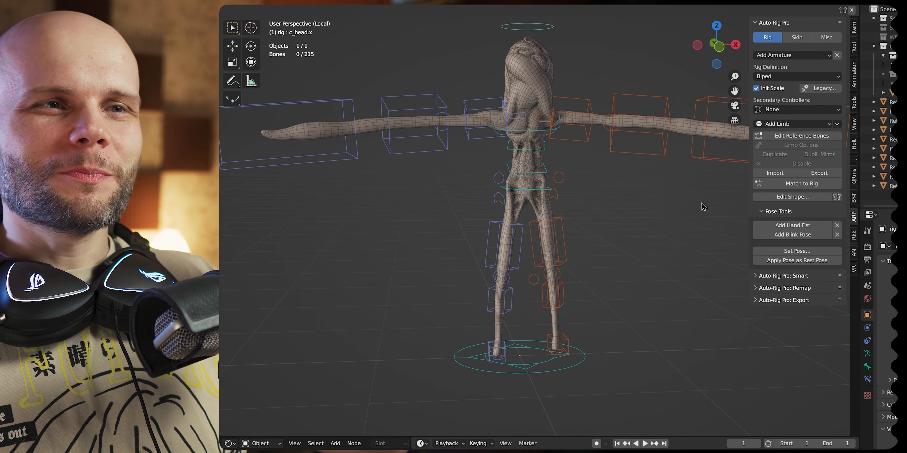
Examine the T-posed creature from the front, above and the side, including the shoulders and hips up close
middle_click_drag(520, 149, 775, 131)
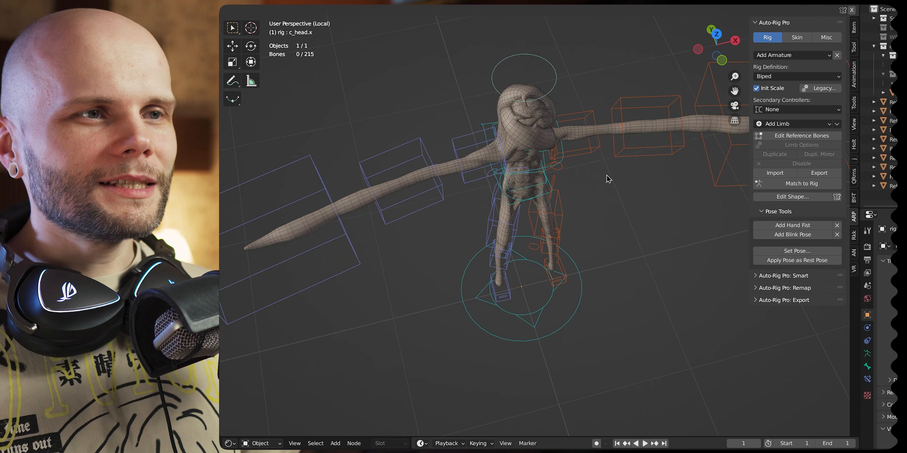
middle_click_drag(607, 178, 618, 198)
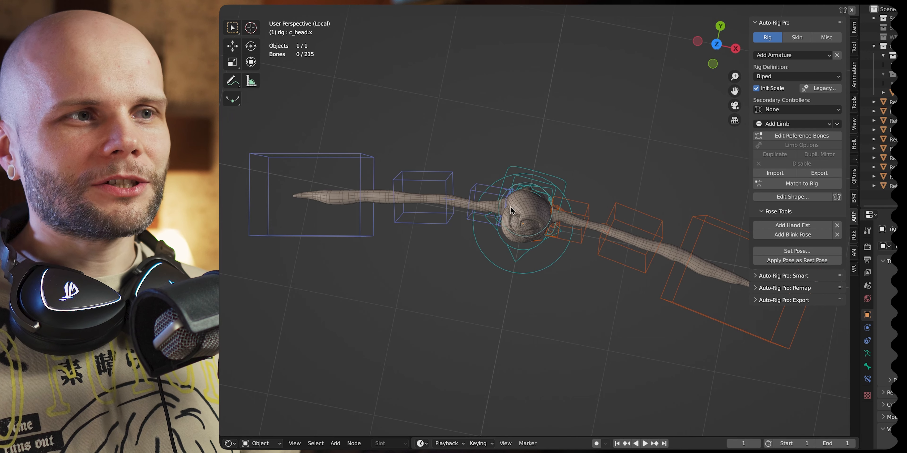
middle_click_drag(546, 208, 650, 200)
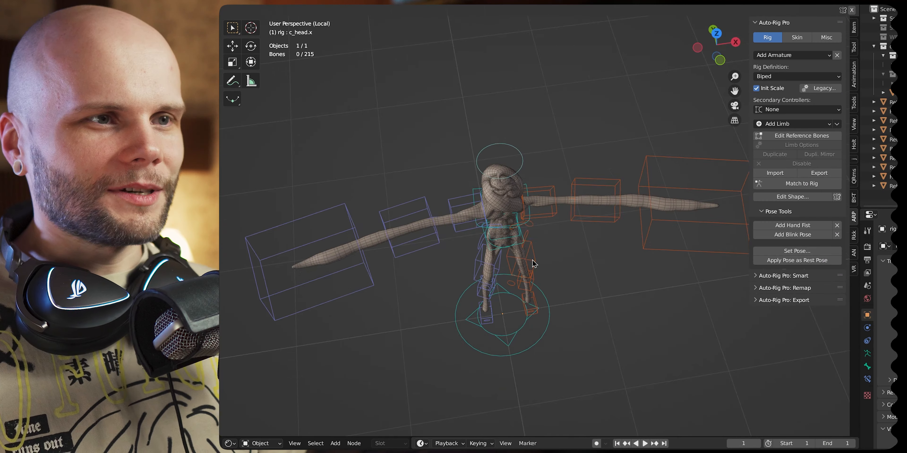
middle_click_drag(534, 263, 497, 140)
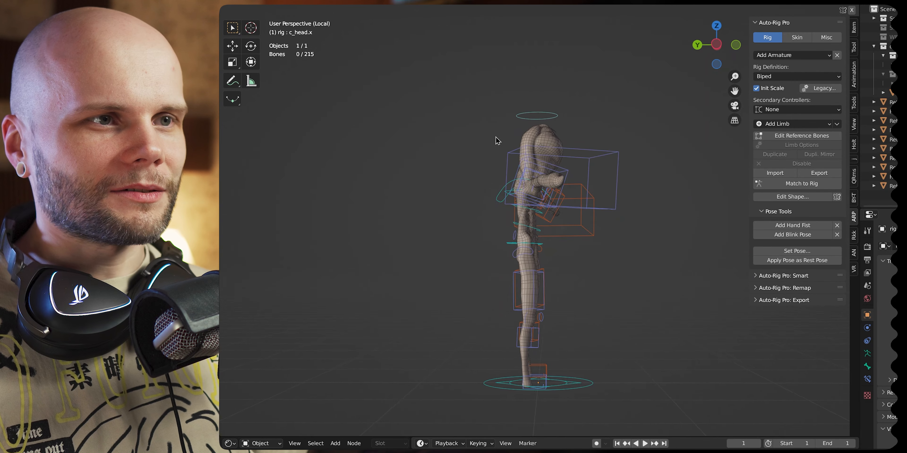
middle_click_drag(538, 162, 517, 238)
left_click(493, 174)
mouse_move(494, 174)
middle_mouse_down()
mouse_move(373, 170)
mouse_move(484, 178)
middle_mouse_up()
scroll(483, 178, "down", 2)
middle_click_drag(629, 217, 613, 184, "shift")
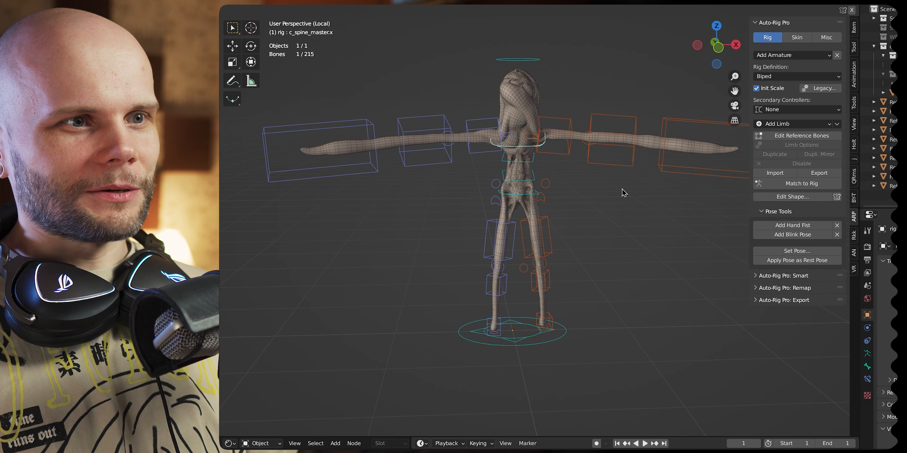
scroll(594, 179, "up", 5)
middle_click_drag(544, 118, 576, 238, "shift")
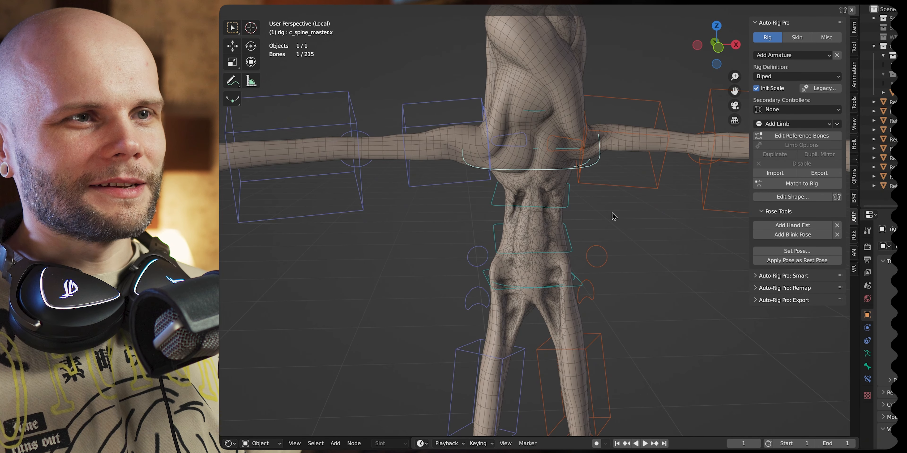
scroll(612, 213, "down", 4)
Move the left hand IK controller about 0.14 m on X, 0.06 m on Y and 0.23 m on Z
key("ctrl+Tab")
left_click(663, 128)
middle_click_drag(663, 128, 644, 90, "shift")
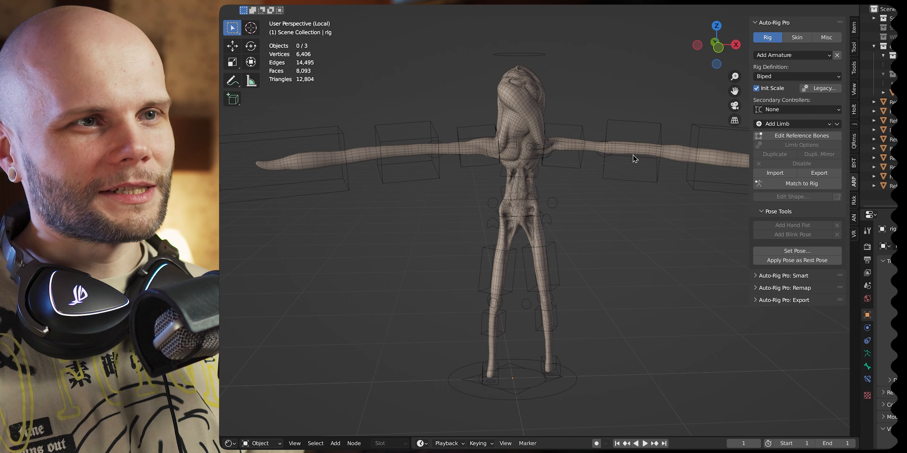
left_click(580, 127)
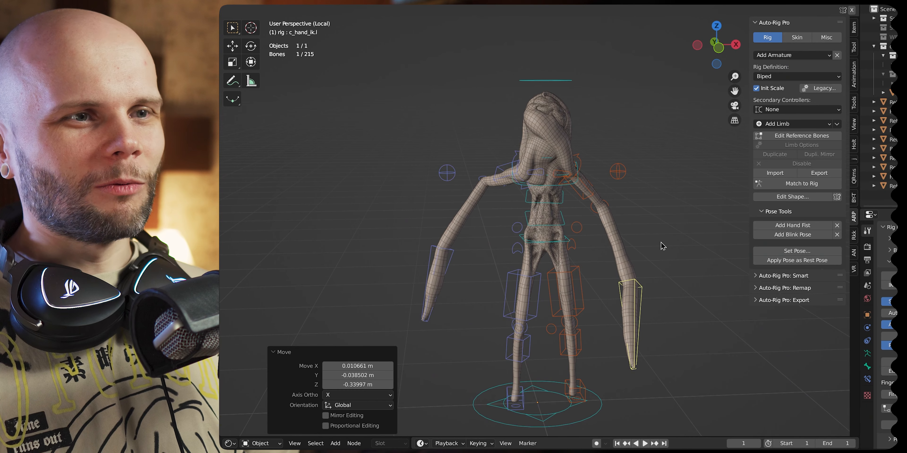
key("g")
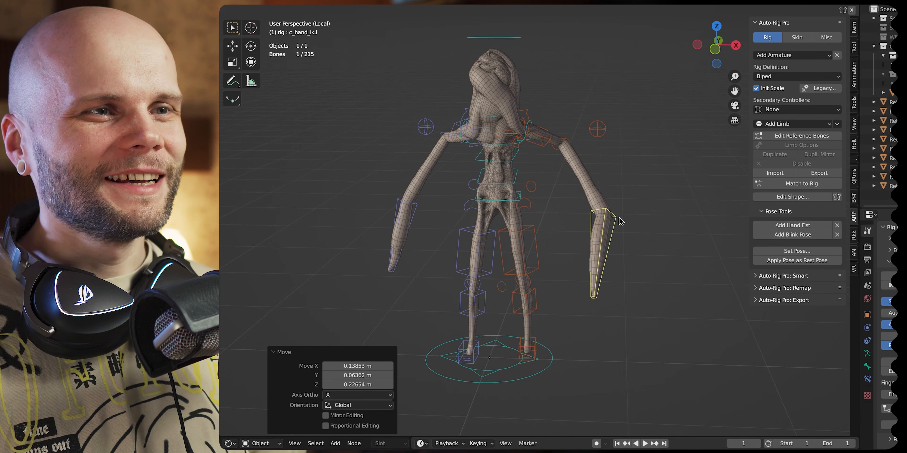
mouse_move(621, 221)
middle_mouse_down()
mouse_move(636, 213)
mouse_move(603, 203)
mouse_move(624, 208)
mouse_move(615, 212)
middle_mouse_up()
Test a deep squat by moving the root master controller about -0.46 m along local Y
key("a")
scroll(637, 213, "up", 1)
key("g")
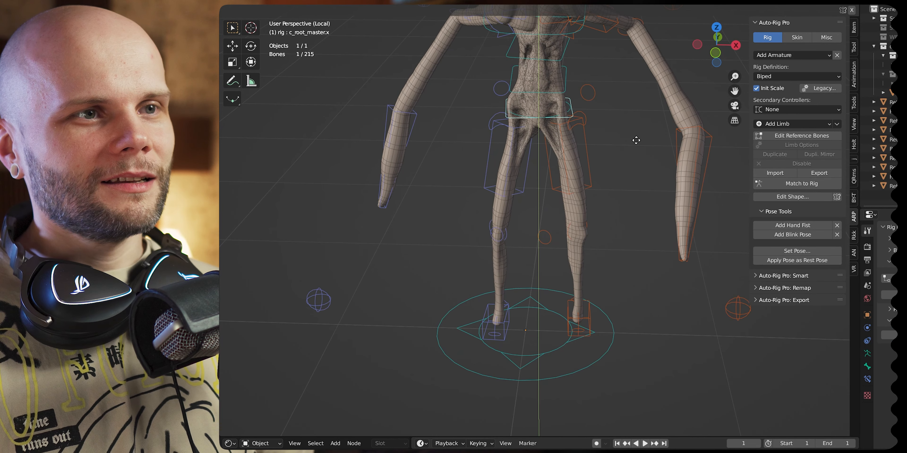
left_click(639, 226)
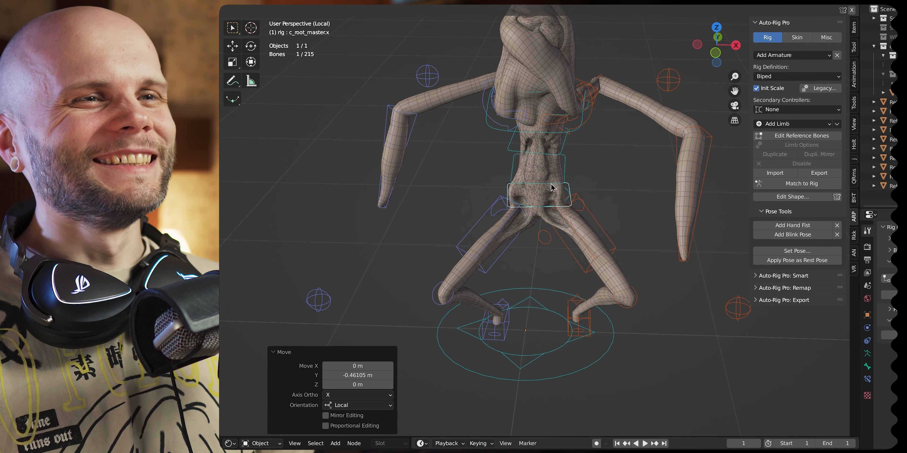
middle_click_drag(554, 188, 592, 212)
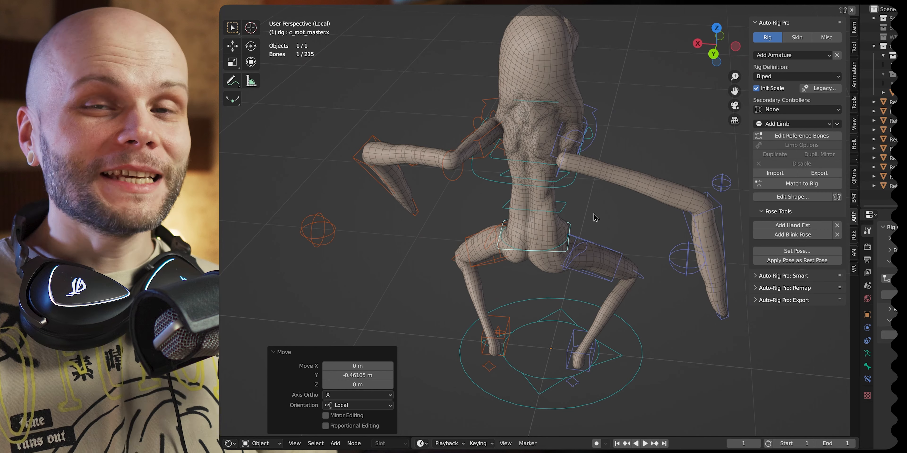
middle_click_drag(568, 225, 528, 241)
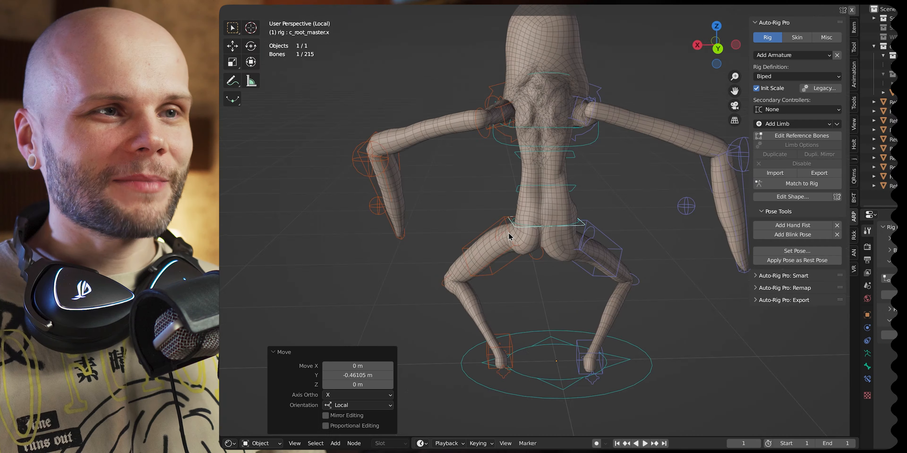
middle_click_drag(543, 250, 600, 243)
Leave Pose Mode, select the rig together with the body mesh, and enter Weight Paint mode
key("Tab")
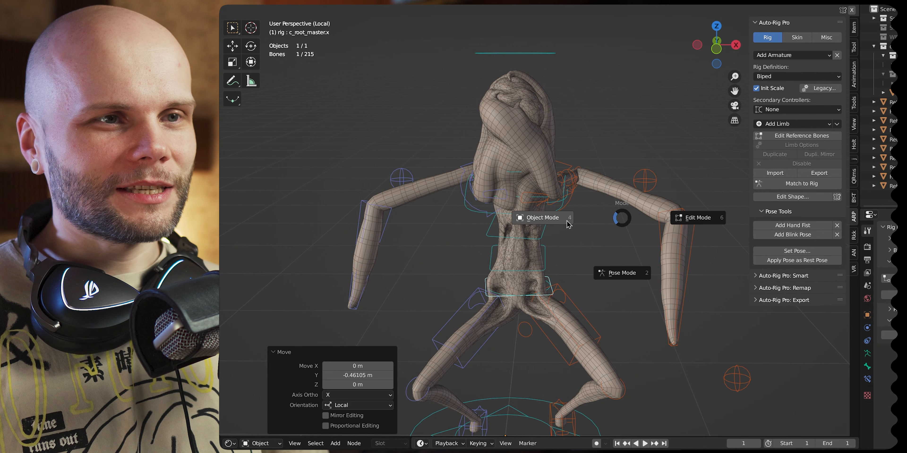
left_click(568, 222)
left_click(642, 200)
middle_click_drag(719, 307, 708, 266, "shift")
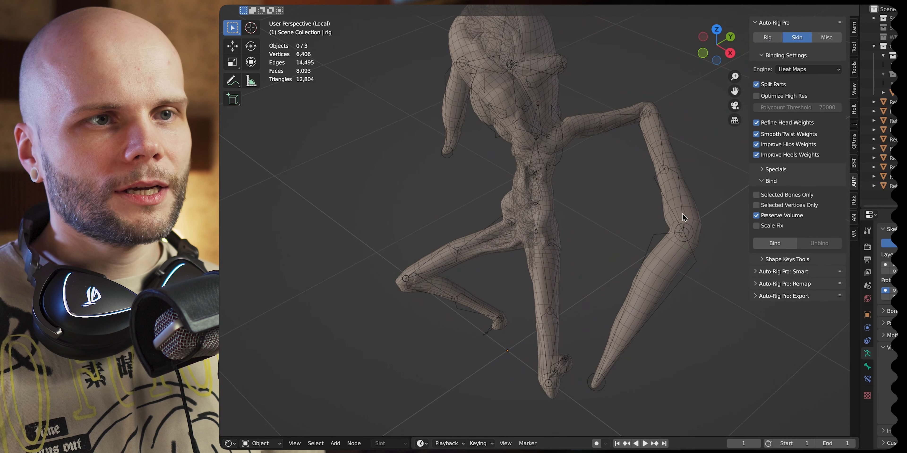
left_click(696, 208, "shift")
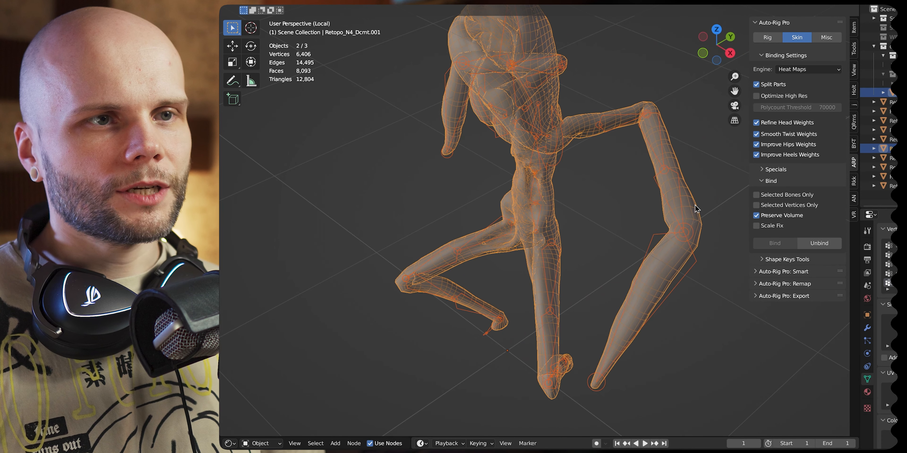
key("Tab")
left_click(678, 206)
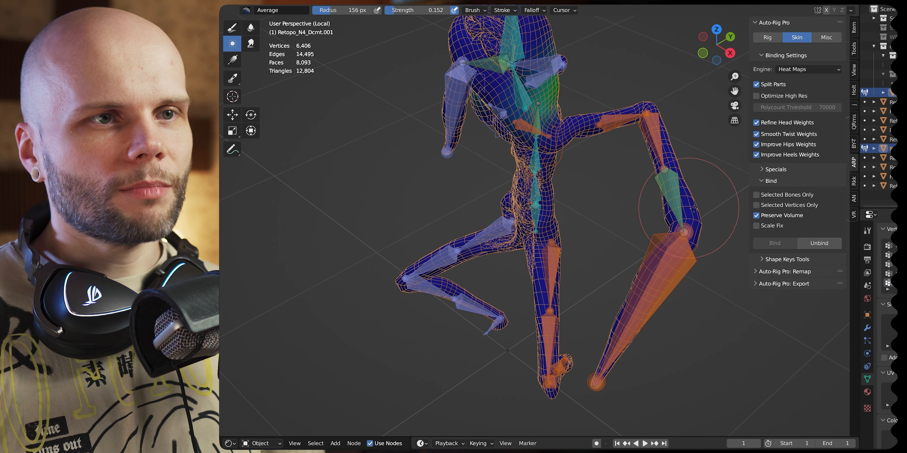
Examine the skin weights of the left arm's hand and arm twist bones
left_click(662, 181, "ctrl")
left_click(673, 243, "ctrl")
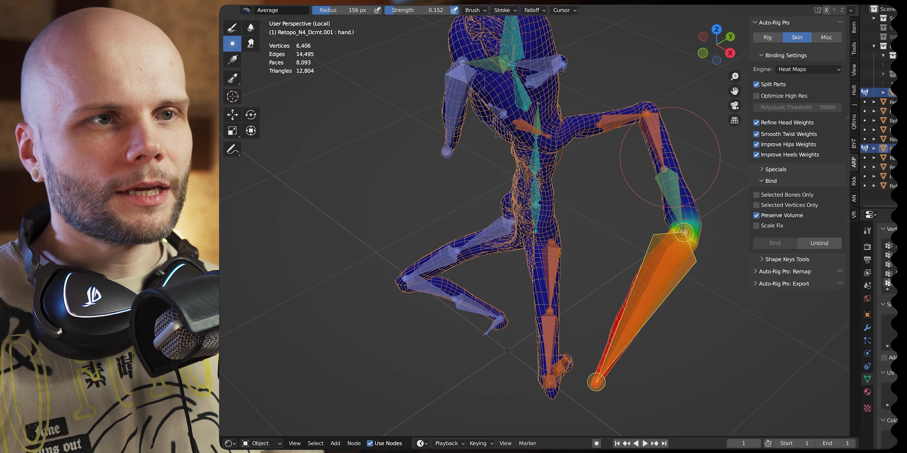
left_click(651, 126, "ctrl")
middle_click_drag(651, 127, 656, 159)
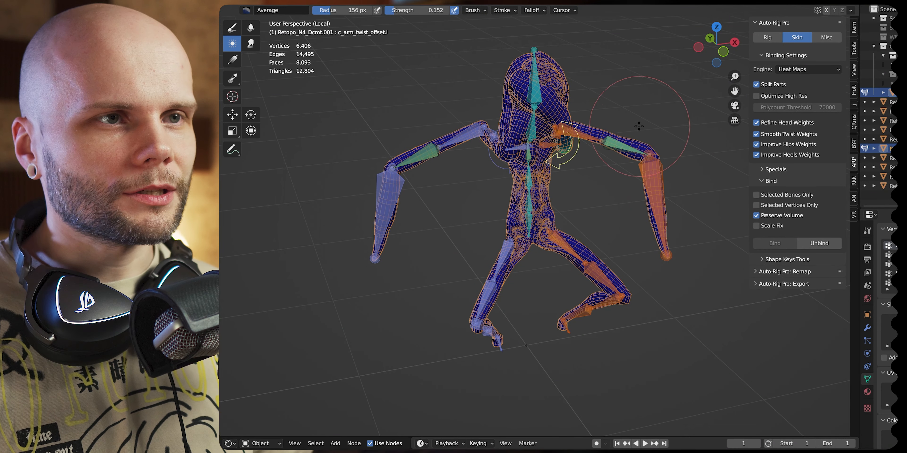
Leave Weight Paint mode, select only the rig, and return it to Pose Mode
key("ctrl+Tab")
mouse_move(614, 116)
middle_mouse_down()
mouse_move(593, 157)
mouse_move(567, 174)
middle_mouse_up()
key("ctrl+Tab")
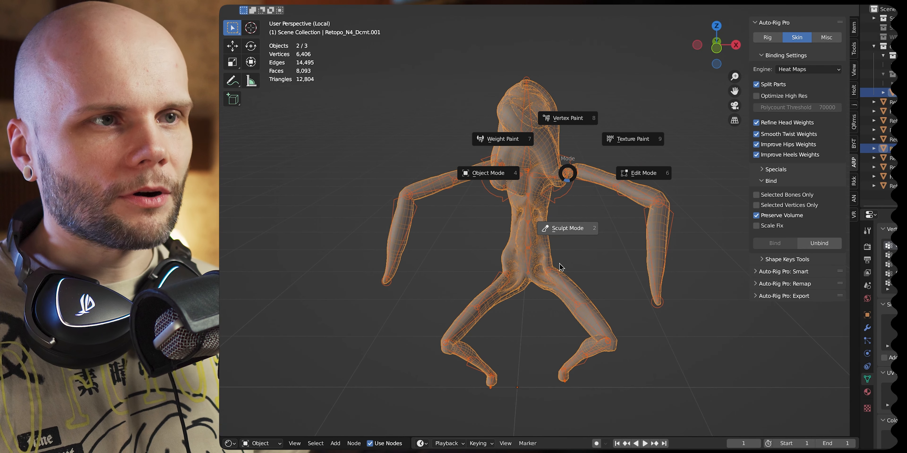
left_click(562, 263)
key("ctrl+Tab")
left_click(528, 178)
left_click(563, 193)
key("ctrl+Tab")
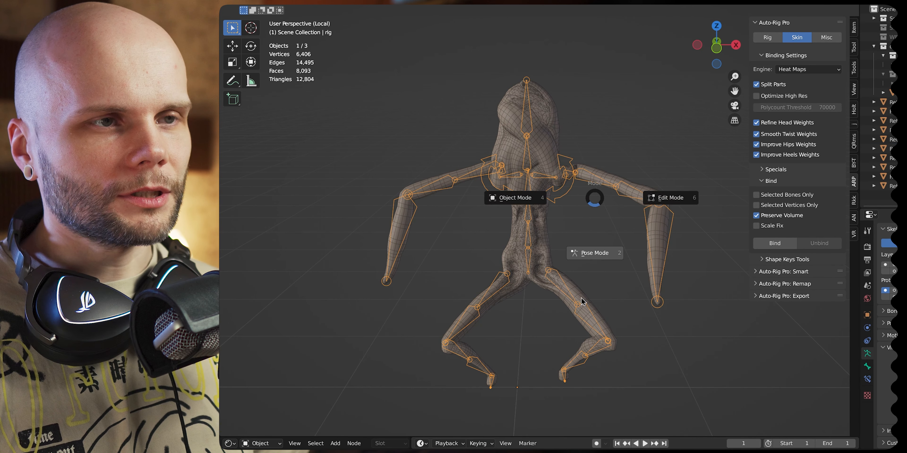
left_click(583, 299)
Bend the creature's upper body by rotating the spine master controller about -88° in the side view
middle_click_drag(616, 193, 649, 200)
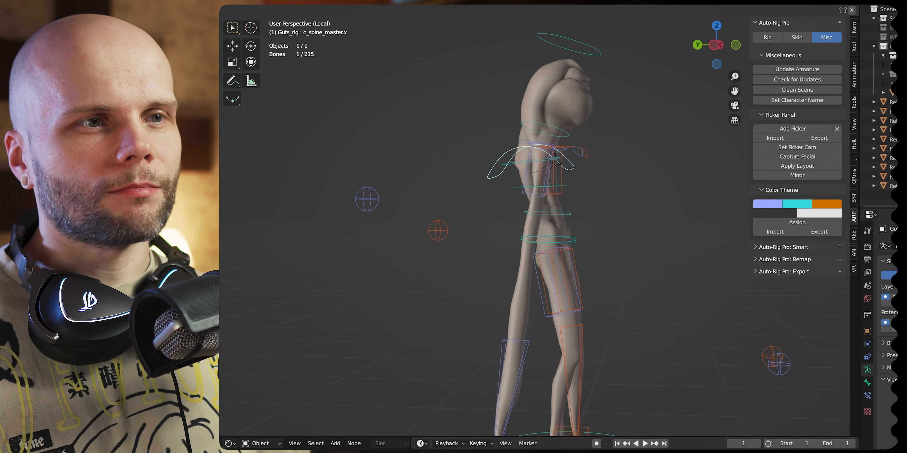
left_click(487, 67)
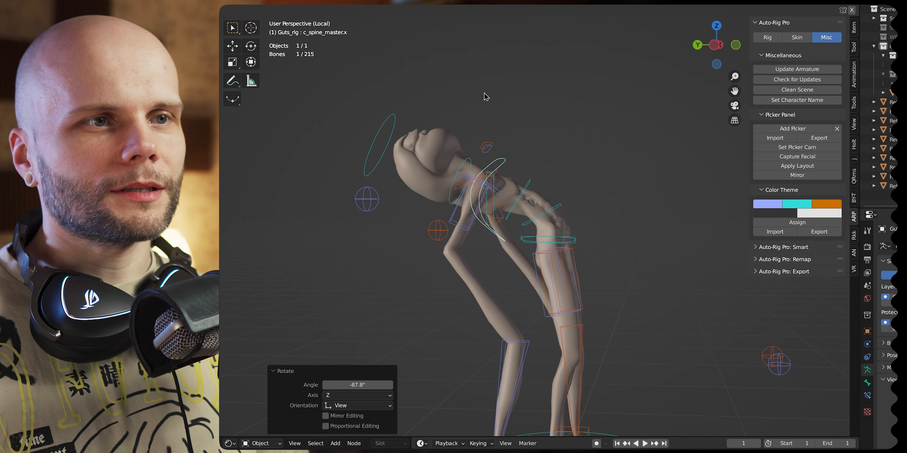
middle_click_drag(484, 92, 370, 165)
middle_click_drag(370, 166, 418, 146, "shift")
scroll(419, 146, "up", 1)
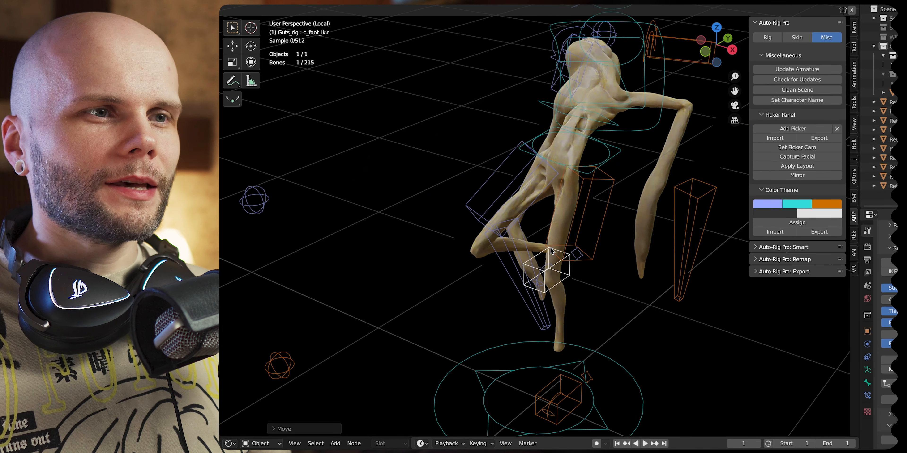
Examine the rendered creature with its spine bent over and right foot raised
middle_click_drag(514, 211, 554, 302)
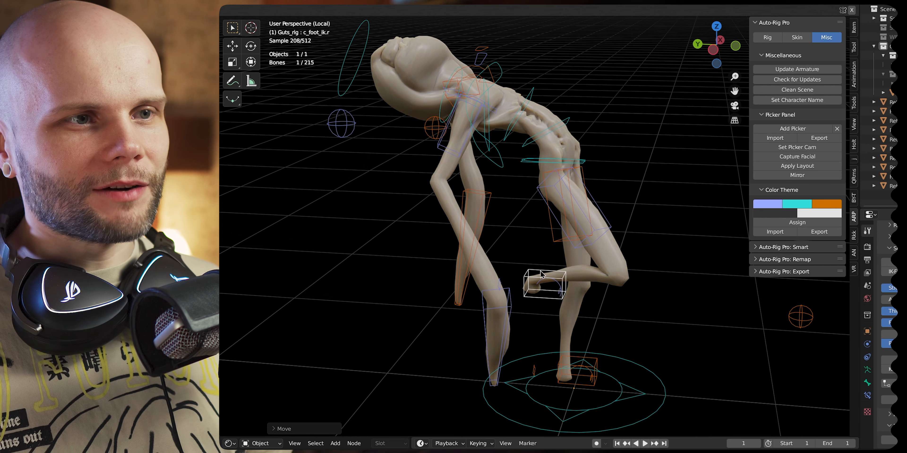
scroll(527, 287, "up", 5)
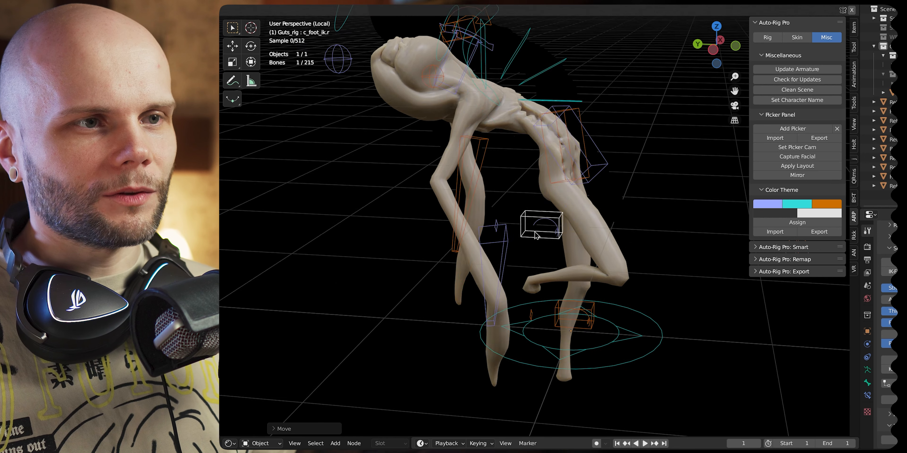
left_click(525, 234)
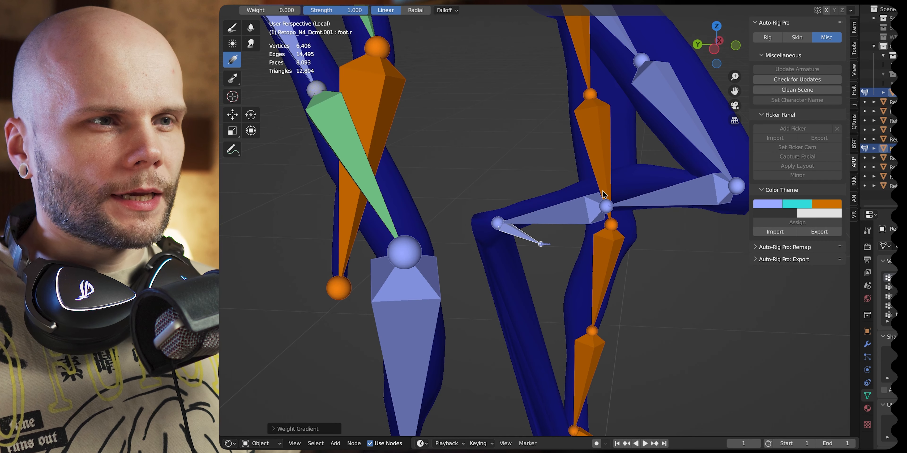
Examine the skin weights of the left foot bone in Weight Paint mode
scroll(592, 191, "down", 3)
middle_click_drag(562, 198, 582, 225)
left_click(577, 331, "ctrl")
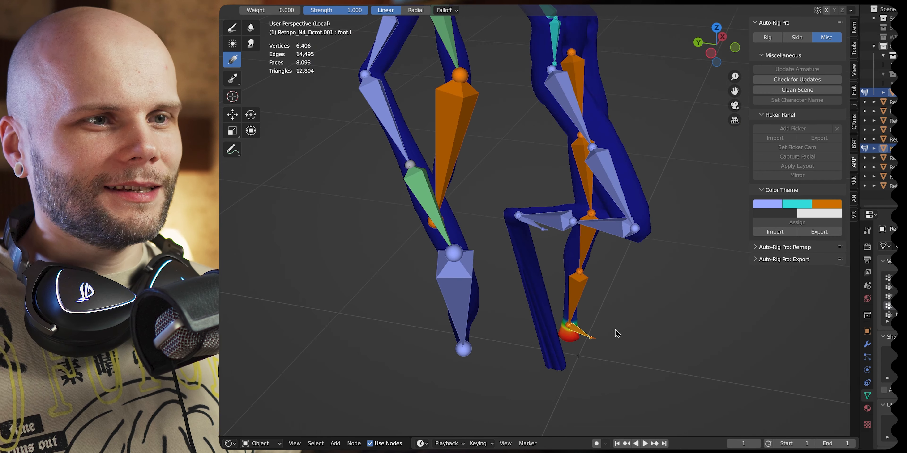
middle_click_drag(614, 332, 582, 335)
middle_click_drag(597, 373, 582, 373)
Paint the left foot onto the leg_twist.l bone using the Draw brush with weight and strength 1.000
left_click(583, 329, "ctrl")
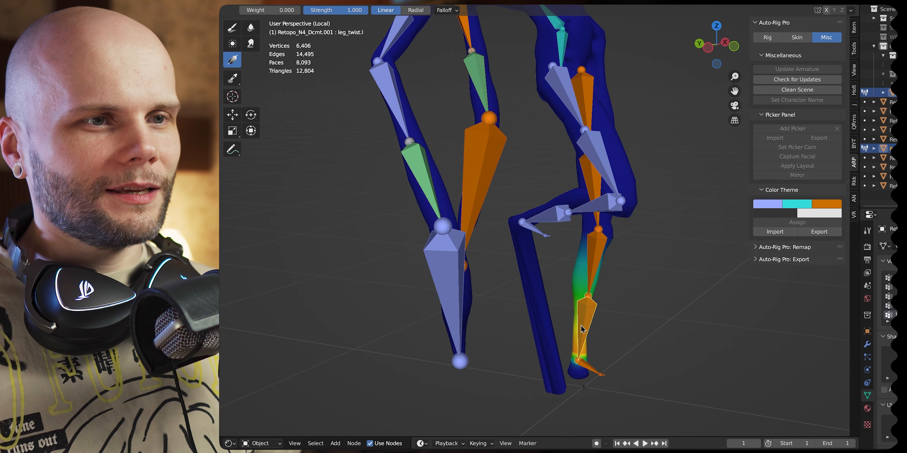
middle_click_drag(603, 312, 572, 192, "shift")
scroll(549, 191, "up", 3)
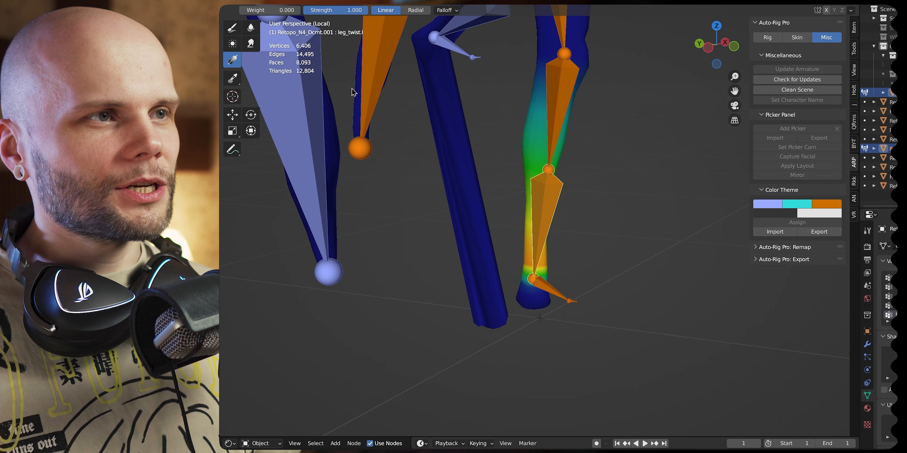
left_click(235, 31)
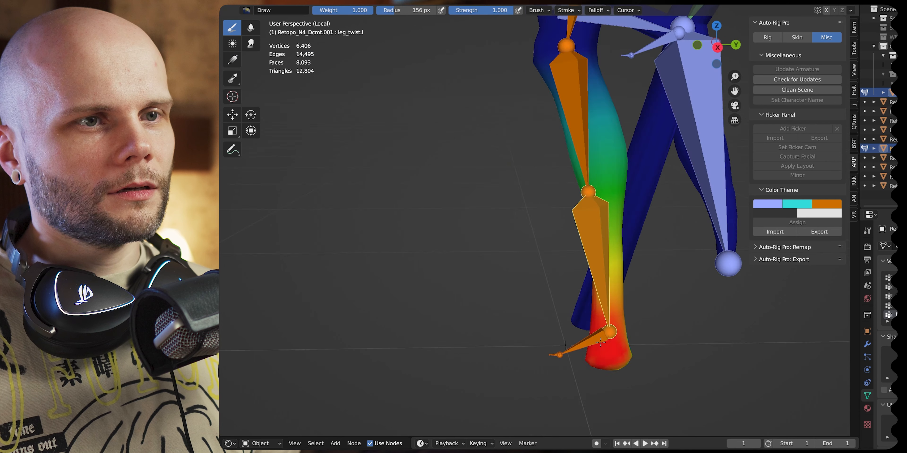
mouse_move(549, 328)
middle_mouse_down()
mouse_move(442, 329)
mouse_move(576, 256)
middle_mouse_up()
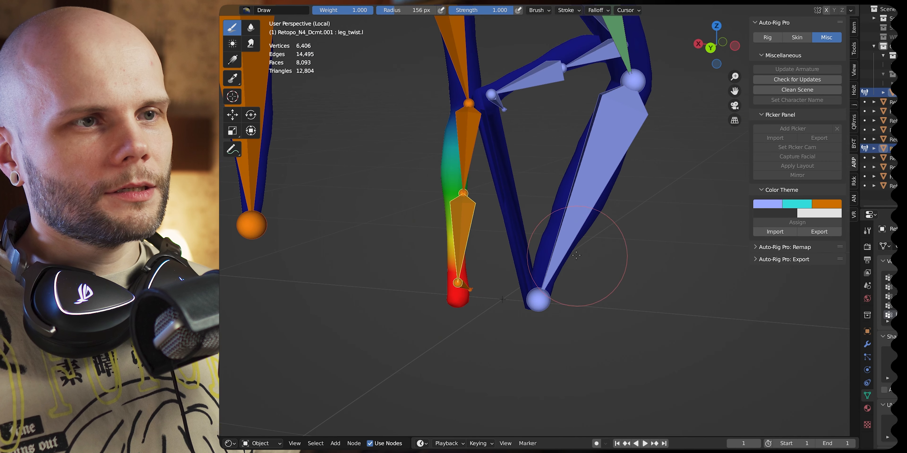
Select the leg_twist.r bone and paint around the raised right leg's bent joint using the Draw brush with weight and strength 1.000
left_click(573, 217, "ctrl")
left_click(573, 102, "ctrl")
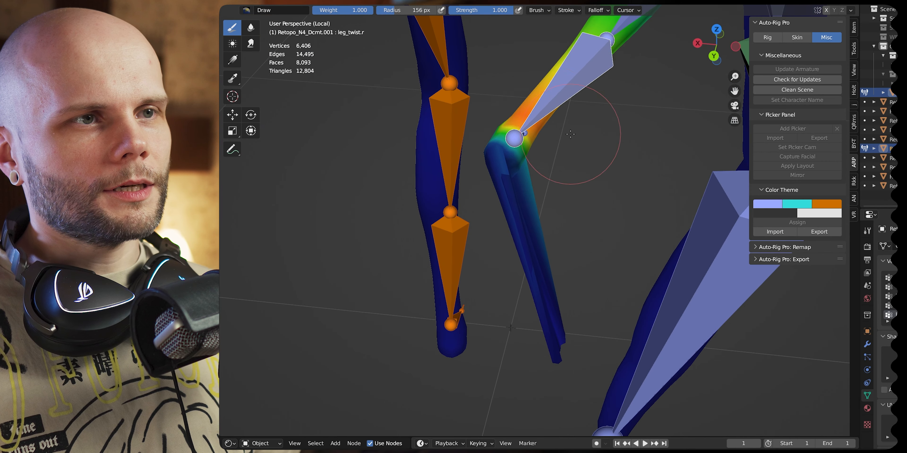
mouse_move(546, 137)
left_mouse_down()
mouse_move(511, 169)
mouse_move(525, 203)
left_mouse_up()
left_click_drag(492, 178, 502, 172)
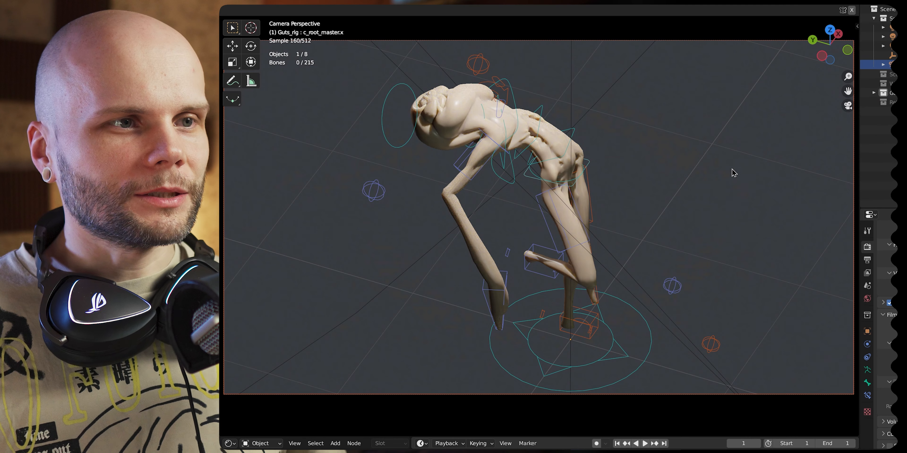
Select the right hand IK controller and examine the creature's hand and bent-over pose from several angles
left_click(494, 279)
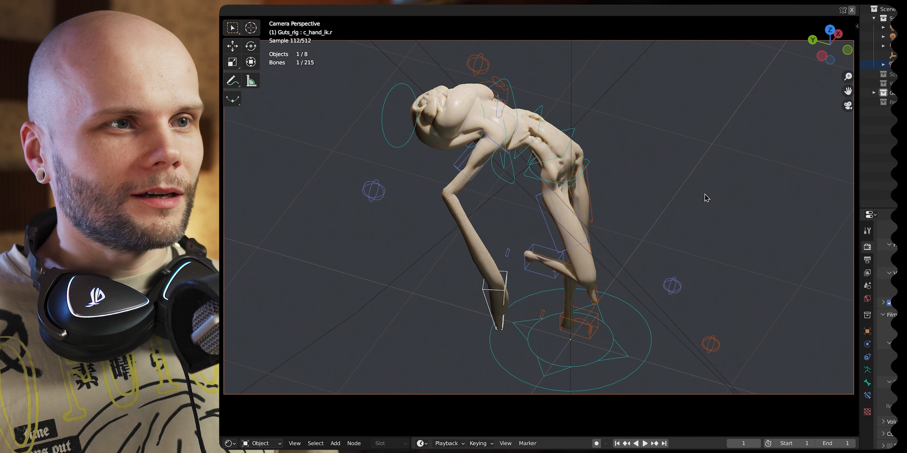
key("KP_0")
key("KP_Decimal")
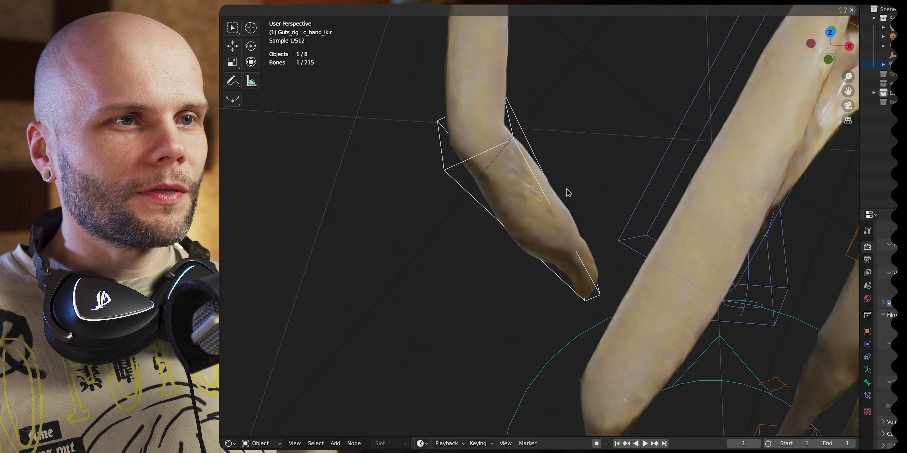
scroll(659, 198, "down", 10)
scroll(681, 201, "up", 5)
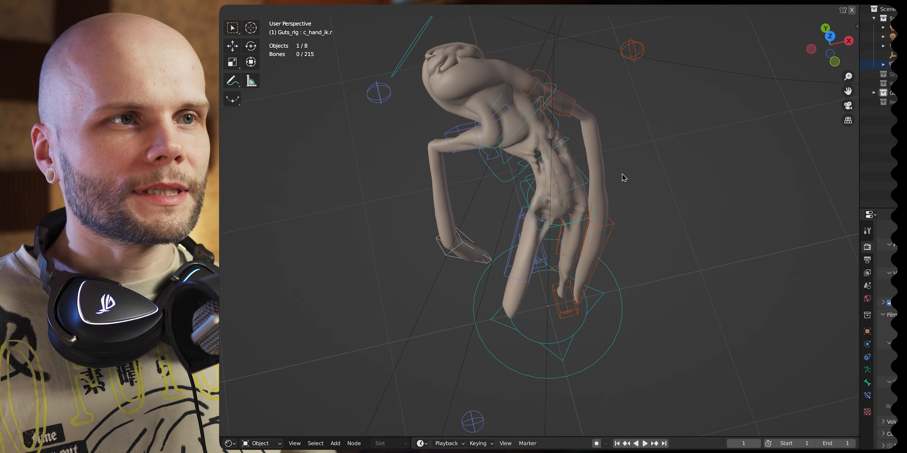
middle_click_drag(624, 177, 628, 160)
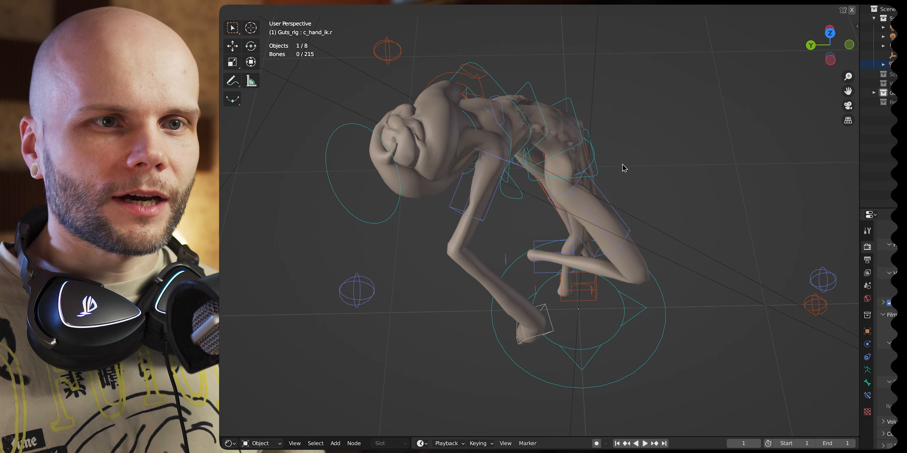
middle_click_drag(594, 136, 758, 168)
middle_click_drag(622, 167, 685, 169)
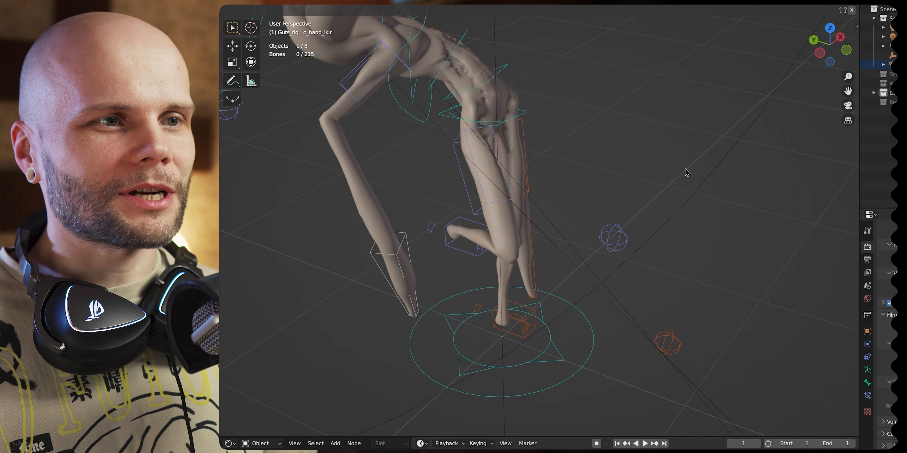
Clear the rotation and location of all the rig's visible pose controllers, leaving nothing selected
key("a")
key("alt+r")
key("alt+g")
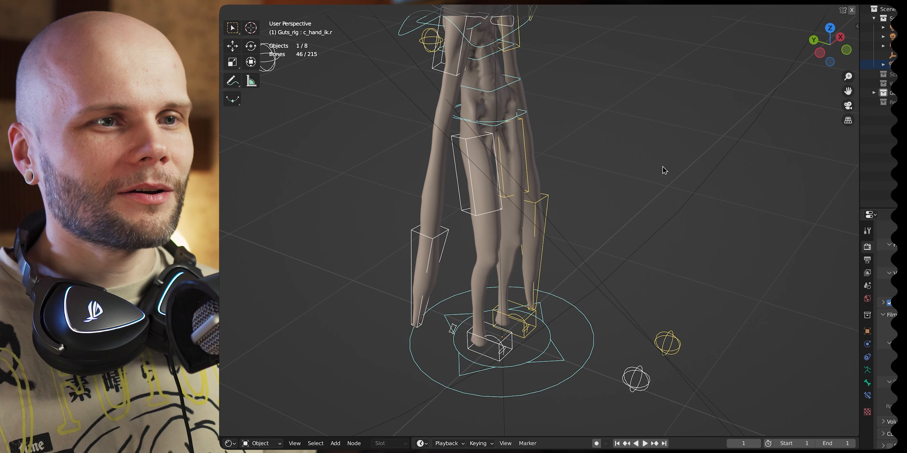
key("alt+a")
mouse_move(668, 160)
middle_mouse_down()
mouse_move(599, 174)
mouse_move(658, 155)
mouse_move(657, 163)
middle_mouse_up()
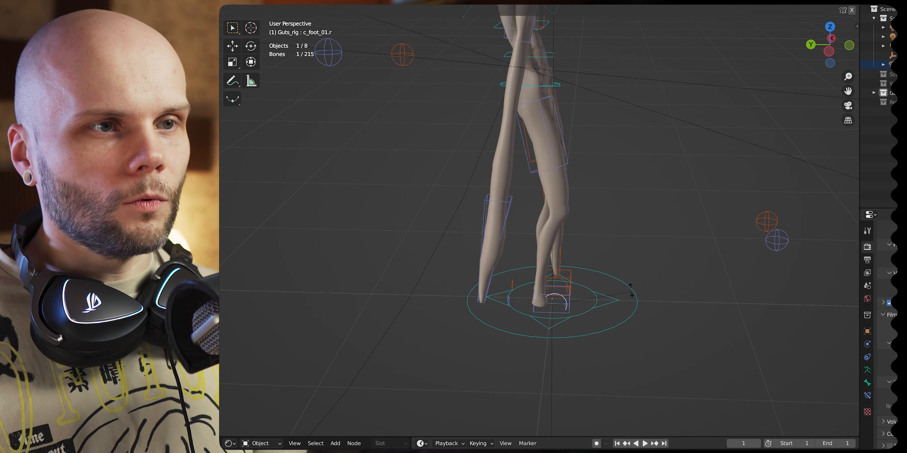
Select the c_foot_roll_cursor.r controller beside the right foot and move it to test the foot roll
scroll(595, 204, "up", 5)
middle_click_drag(589, 190, 611, 190)
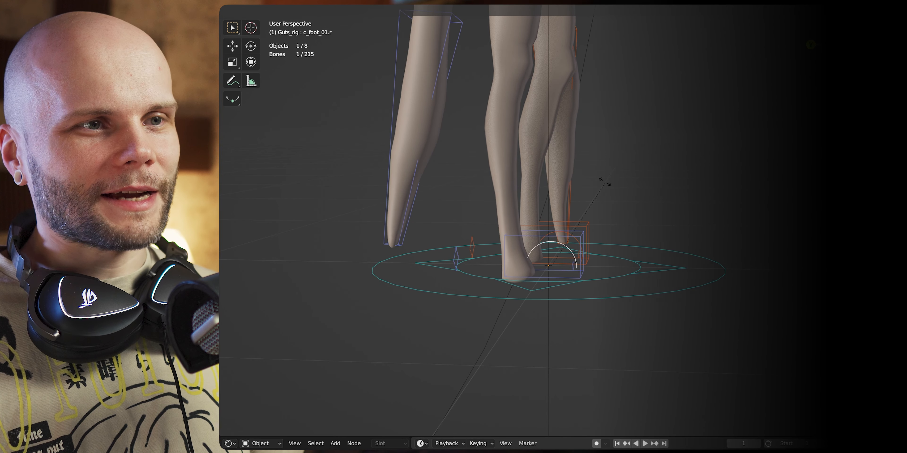
left_click(461, 256)
middle_click_drag(460, 255, 617, 202)
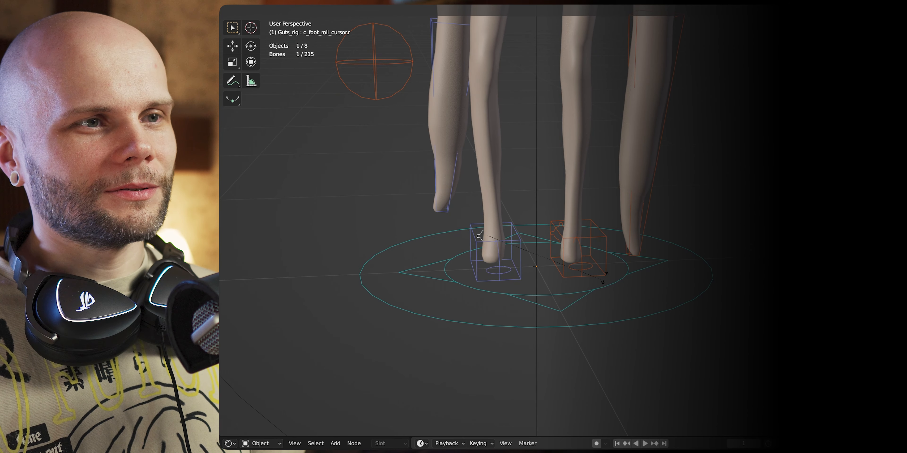
key("g")
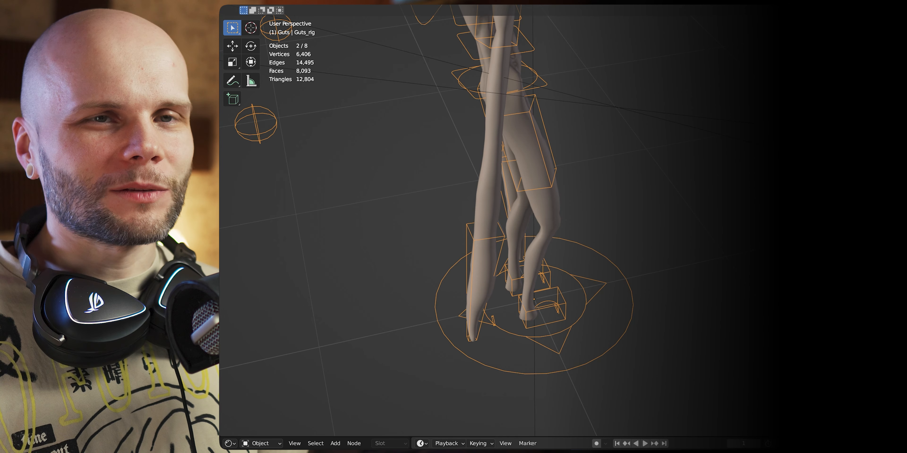
scroll(688, 178, "down", 3)
middle_click_drag(688, 179, 613, 223)
scroll(632, 200, "up", 3)
middle_click_drag(620, 335, 605, 194, "shift")
scroll(621, 314, "up", 3)
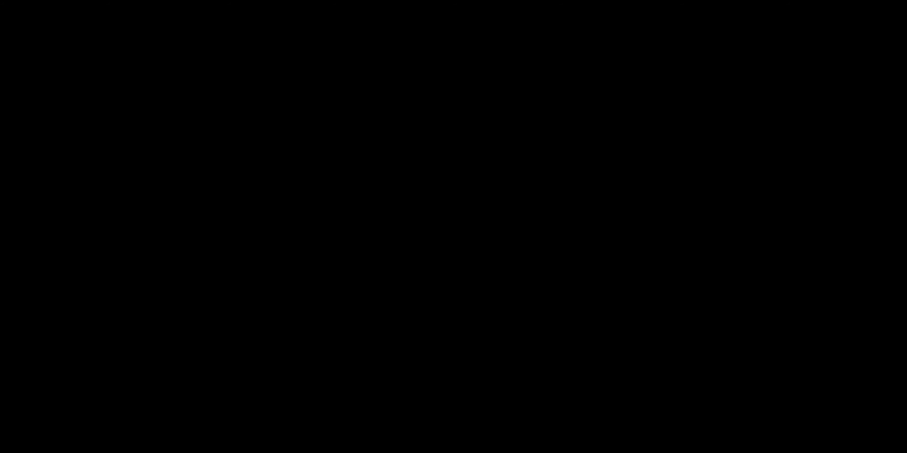